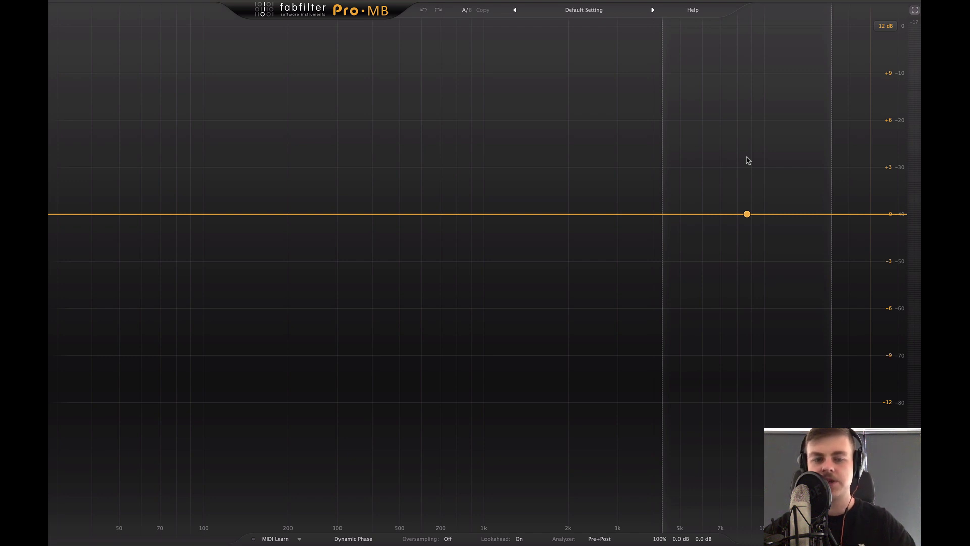
Play the drum loop briefly to view its frequency spectrum in the analyzer, and stop playback.
key(space)
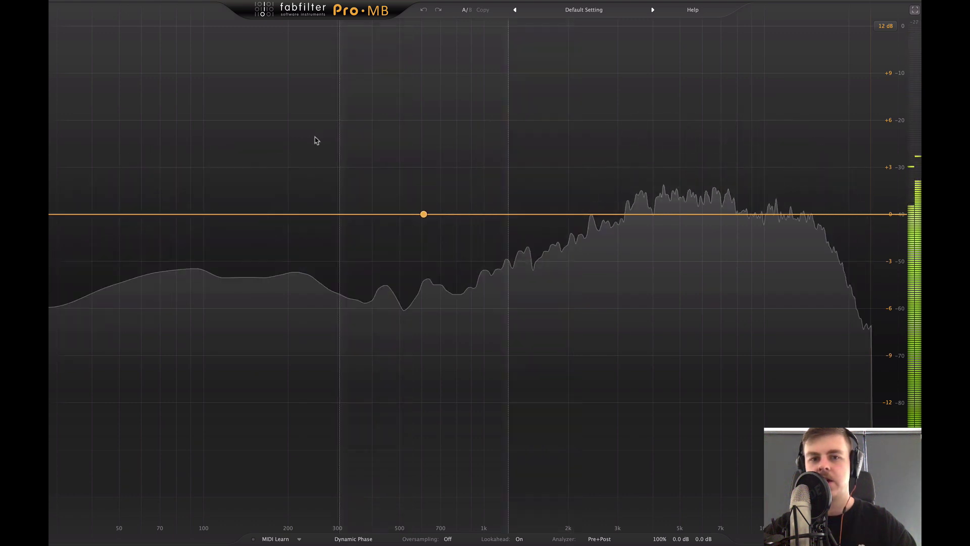
key(space)
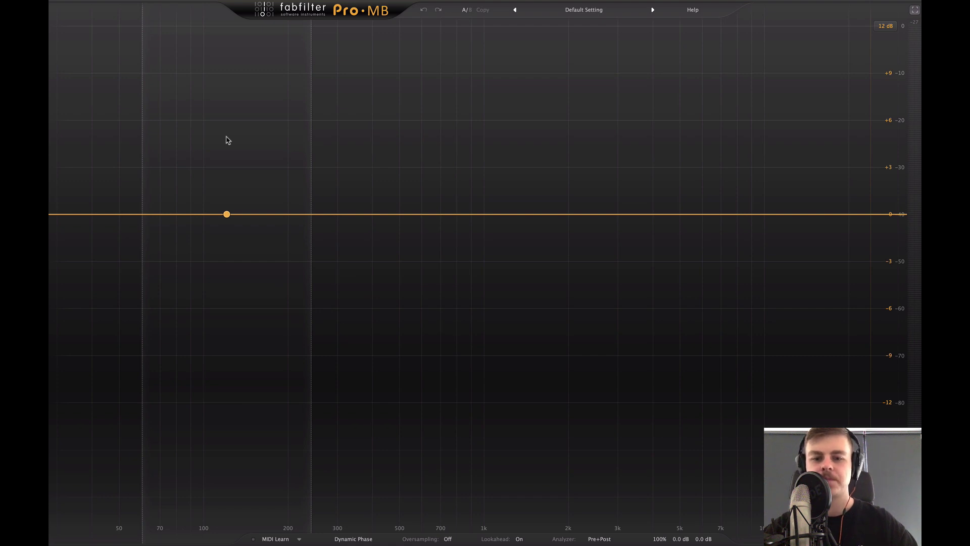
Try out a compression band centred at about 120 Hz with its gain set to 0 dB, and remove it.
click(226, 215)
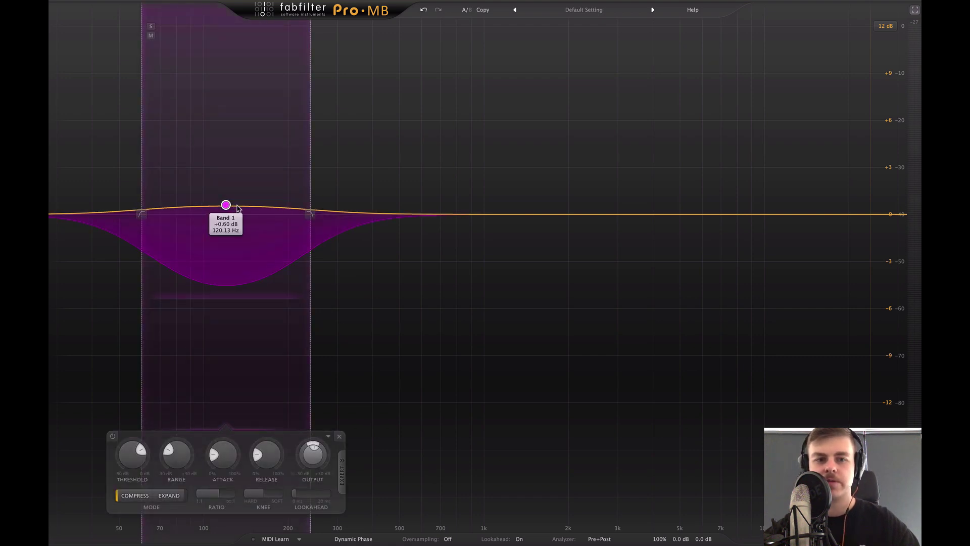
drag(238, 209, 244, 216)
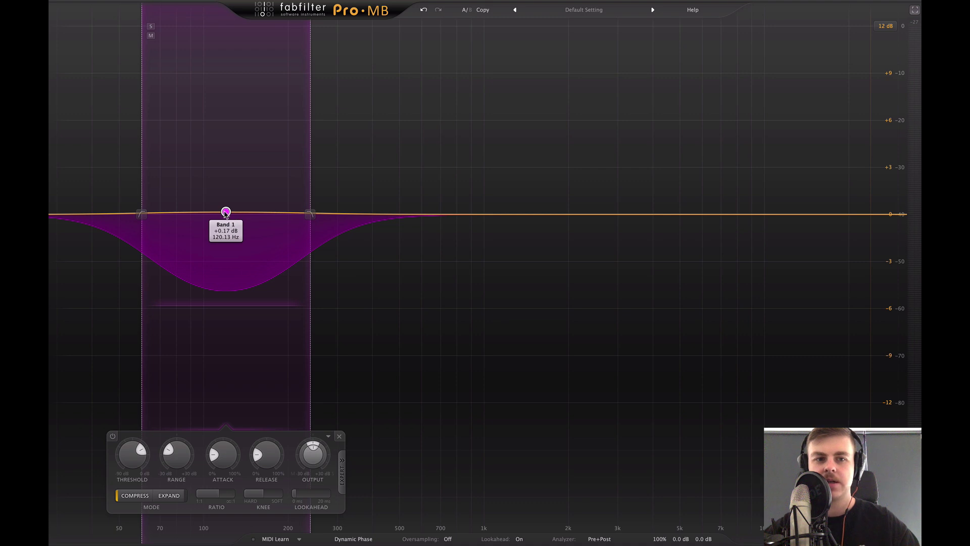
click(226, 230)
text(0)
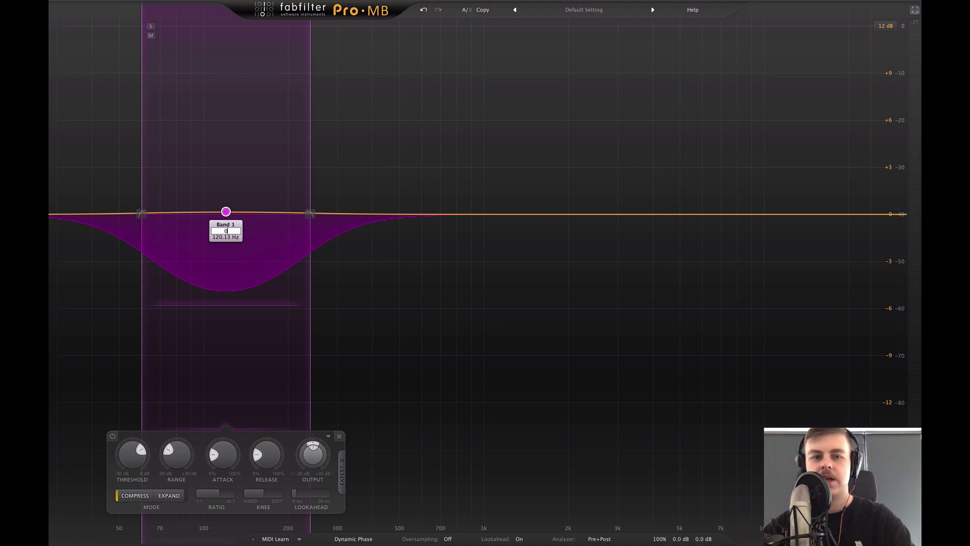
key(Return)
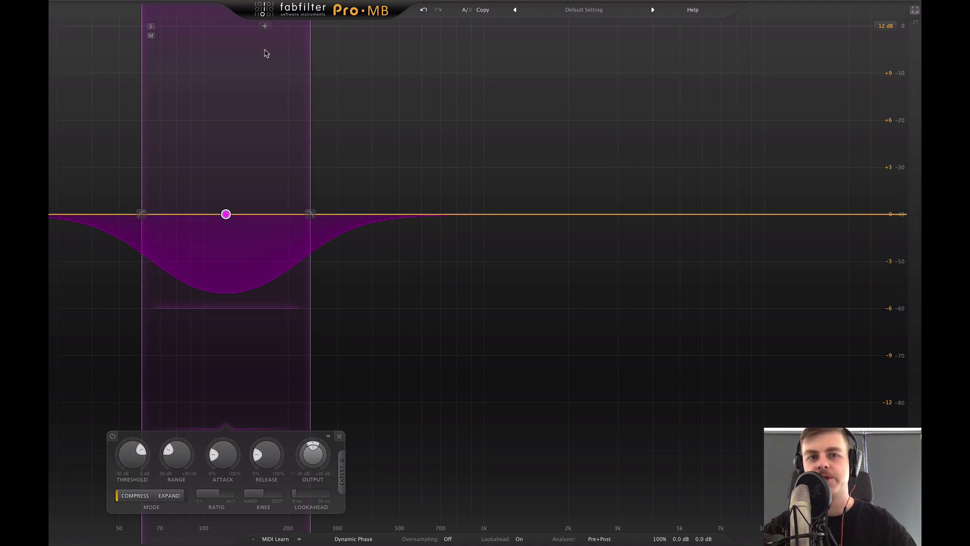
double_click(226, 214)
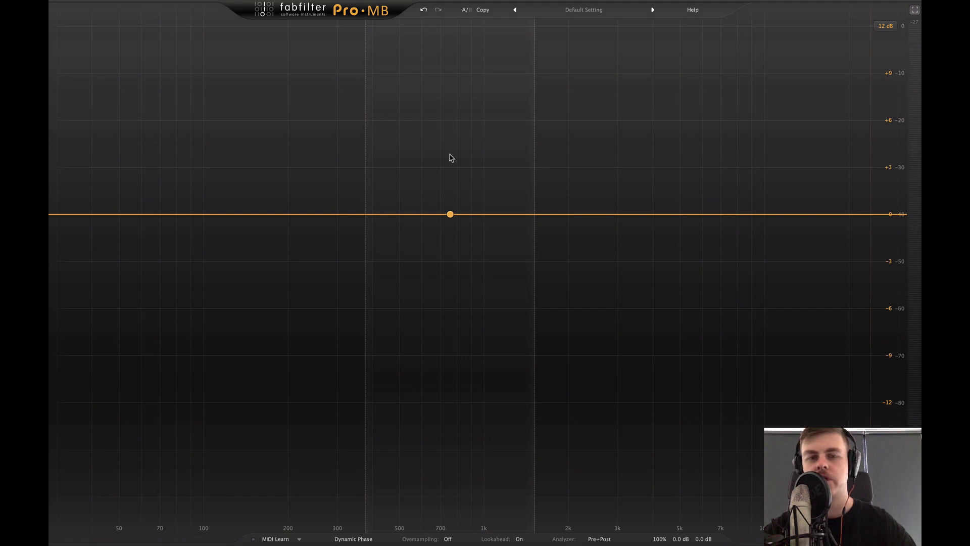
Leave the full-screen view and add the Multiband Dynamics audio effect after the two FF Pro-MB devices on the Drums track.
key(Escape)
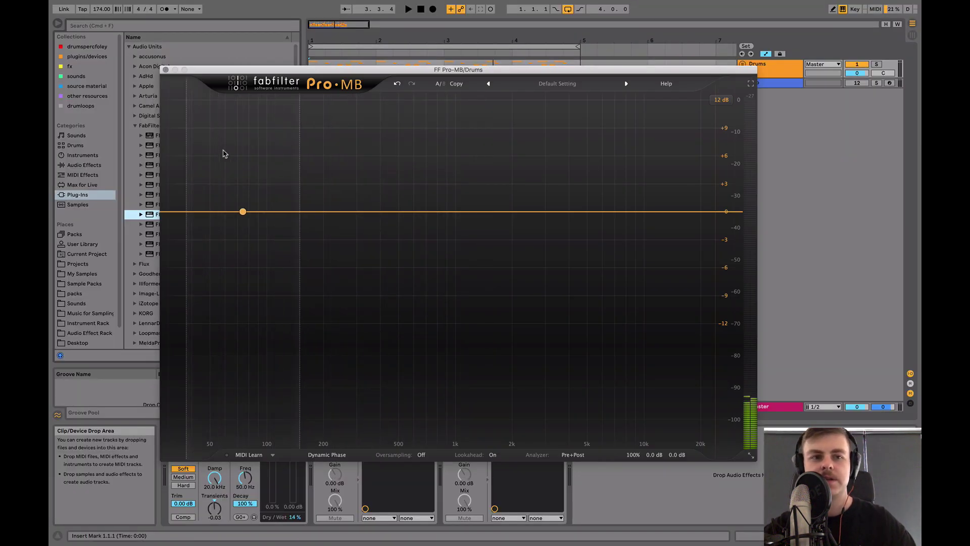
click(85, 165)
drag(238, 70, 322, 49)
drag(152, 231, 664, 480)
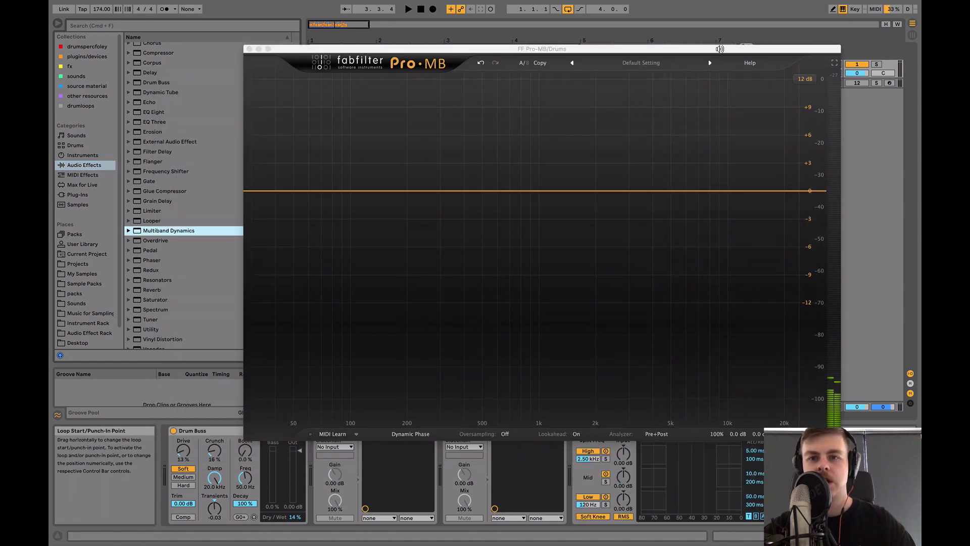
Move the plug-in window off the device chain and return it to full screen.
click(712, 51)
drag(712, 52, 600, 22)
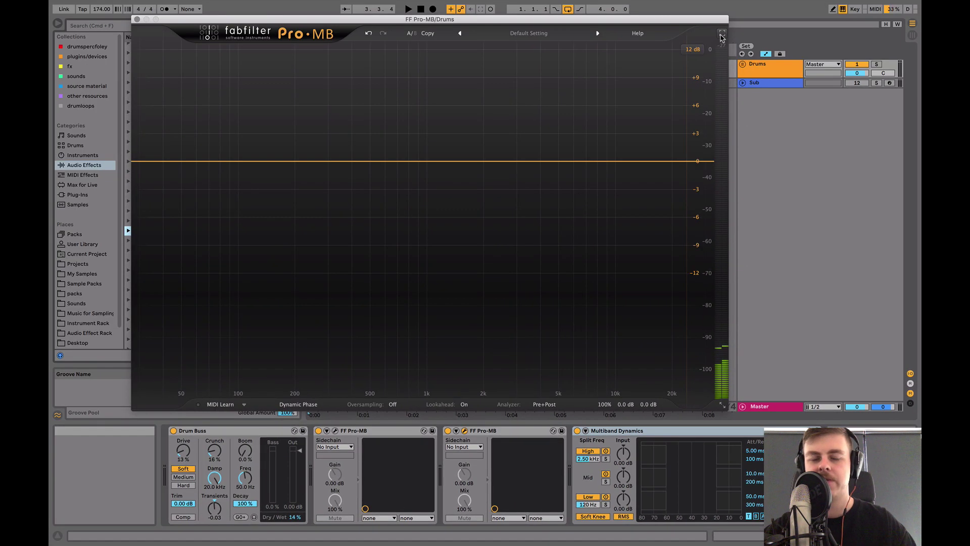
click(721, 36)
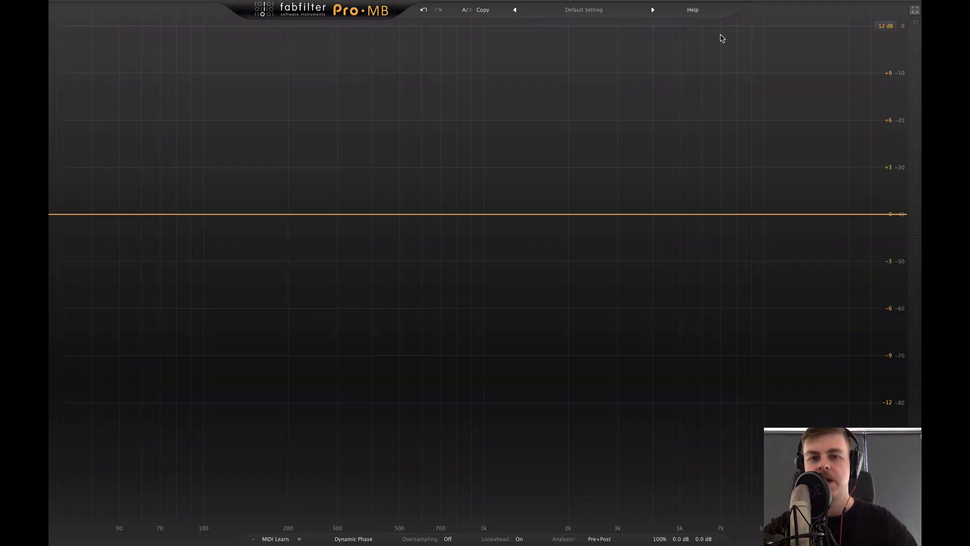
Create five adjoining compression bands from lows to highs, extending the second band up to about 350 Hz.
click(104, 201)
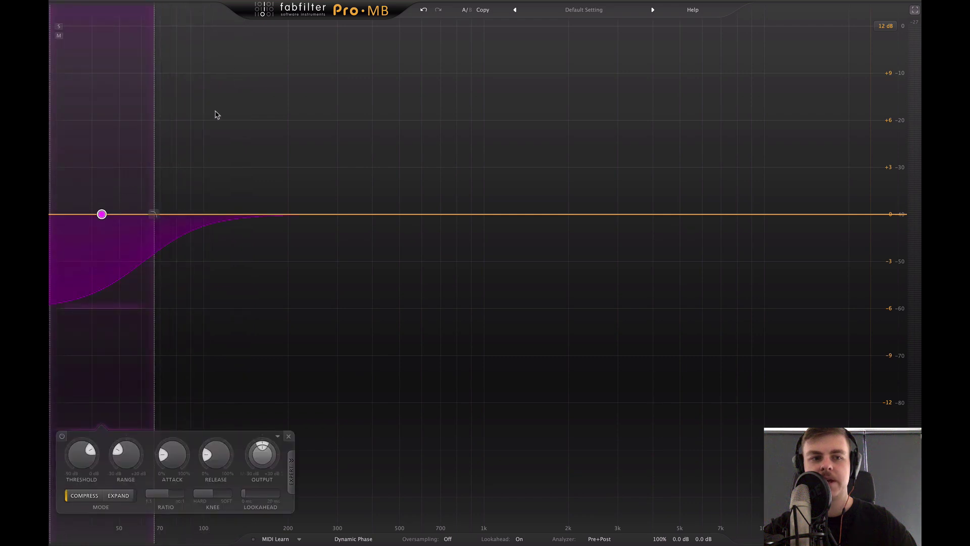
click(237, 27)
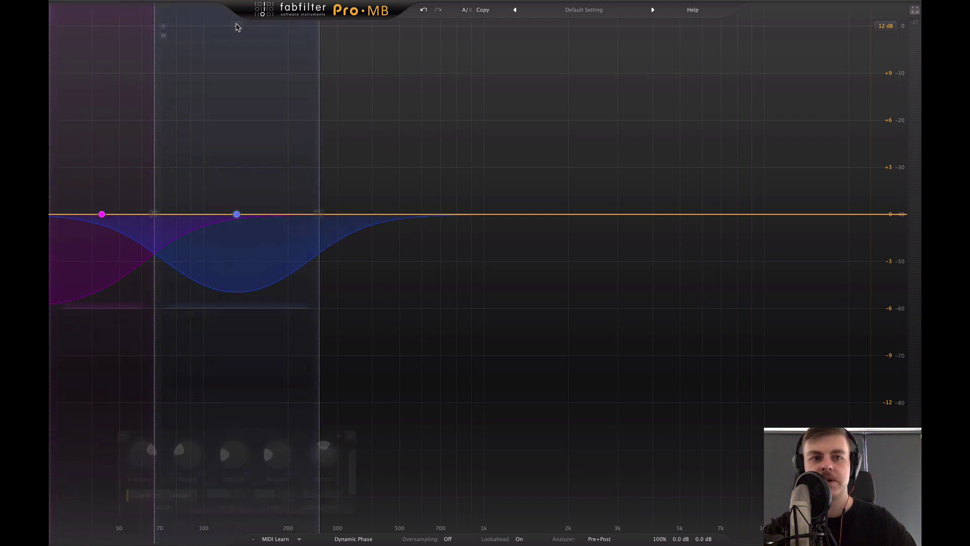
drag(320, 71, 356, 72)
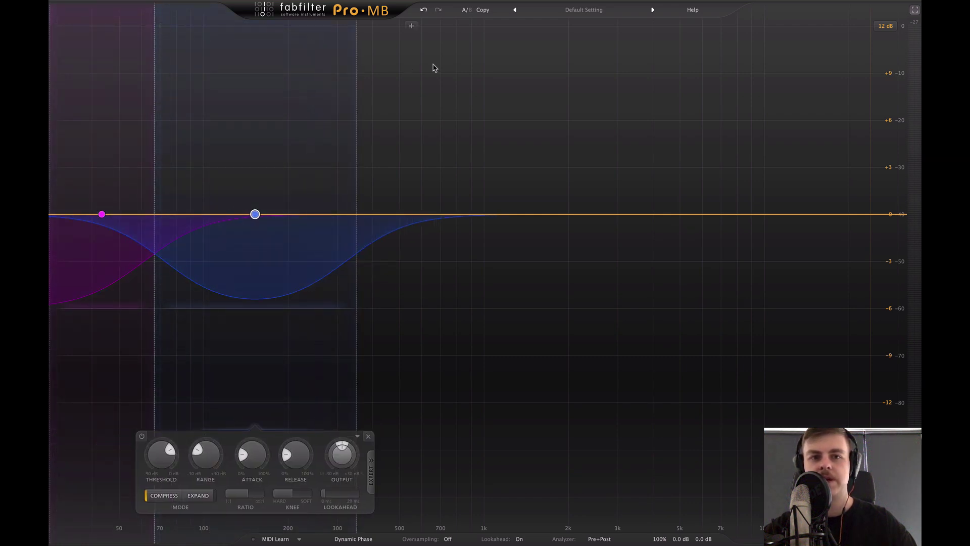
click(438, 25)
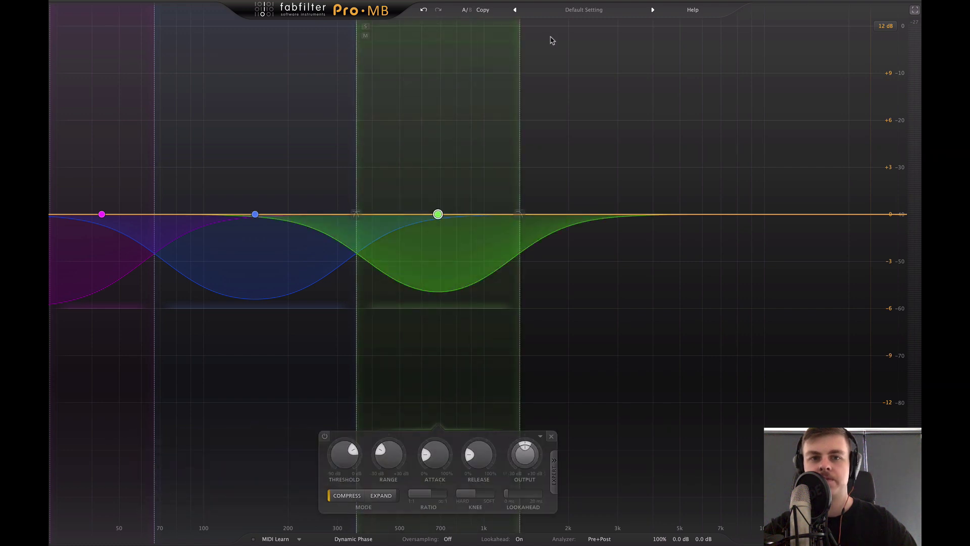
click(610, 26)
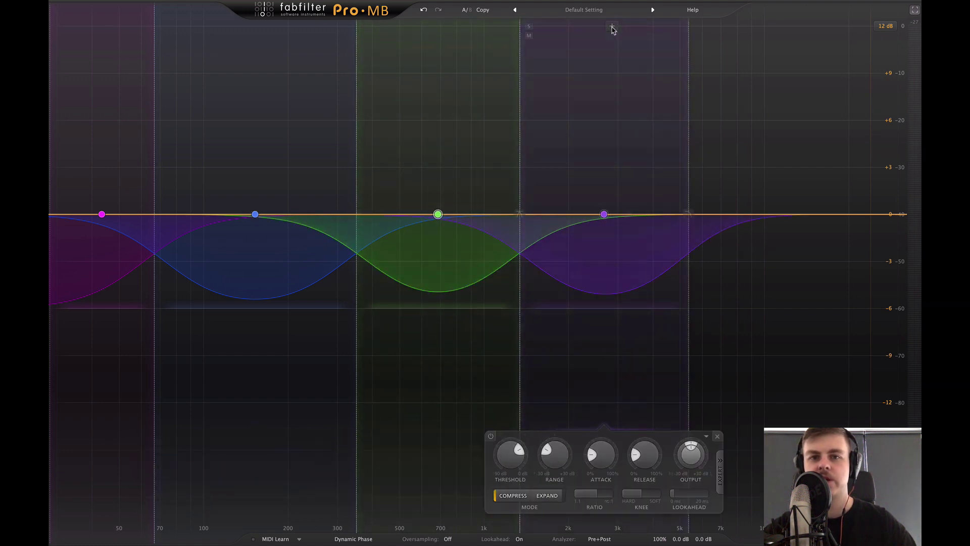
click(797, 27)
drag(728, 76, 691, 81)
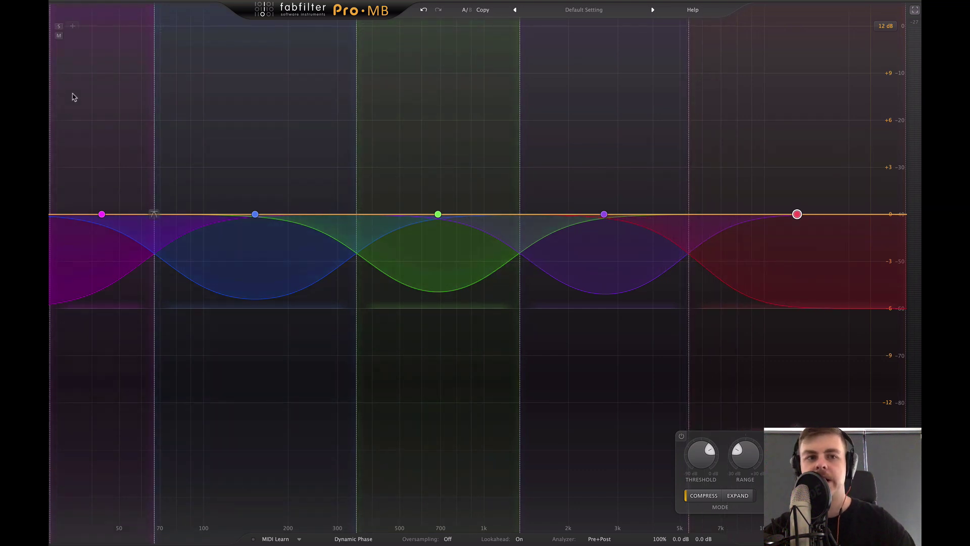
Move the four band crossovers to about 105 Hz, 440 Hz, 1.5 kHz and 6.2 kHz.
drag(154, 214, 211, 214)
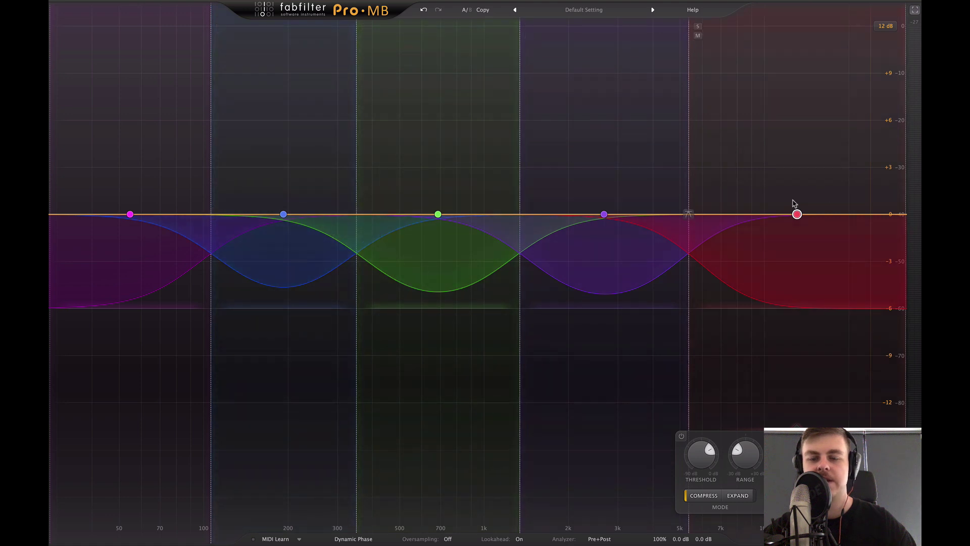
drag(689, 215, 694, 217)
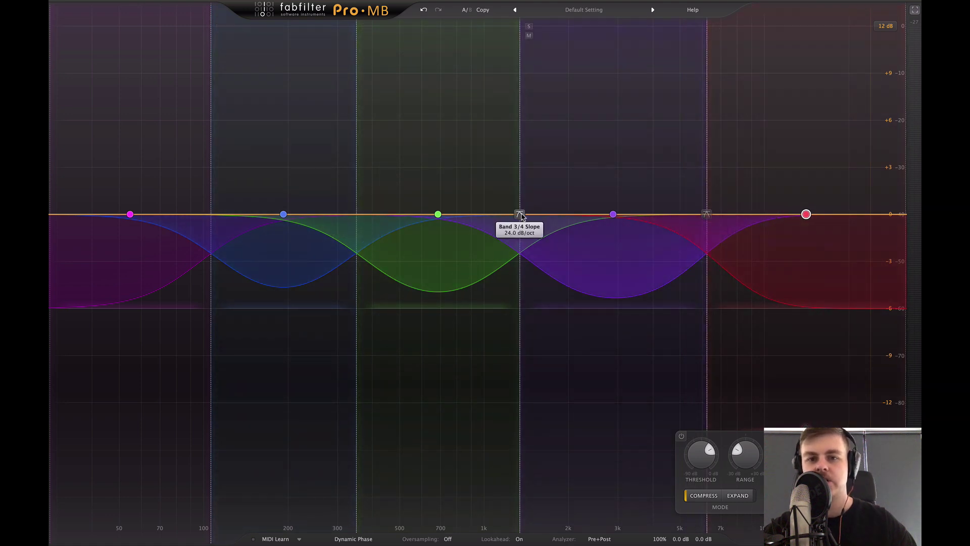
drag(520, 214, 530, 214)
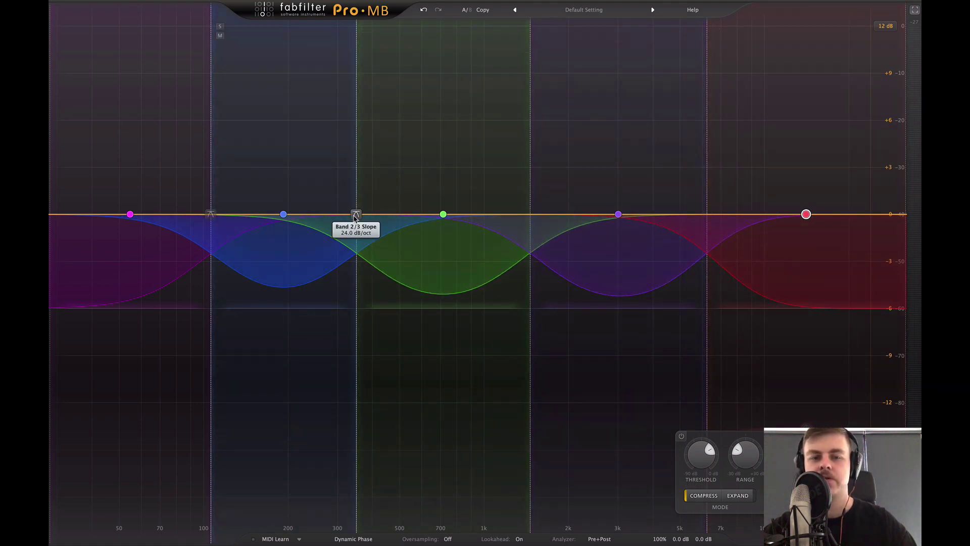
drag(356, 214, 385, 214)
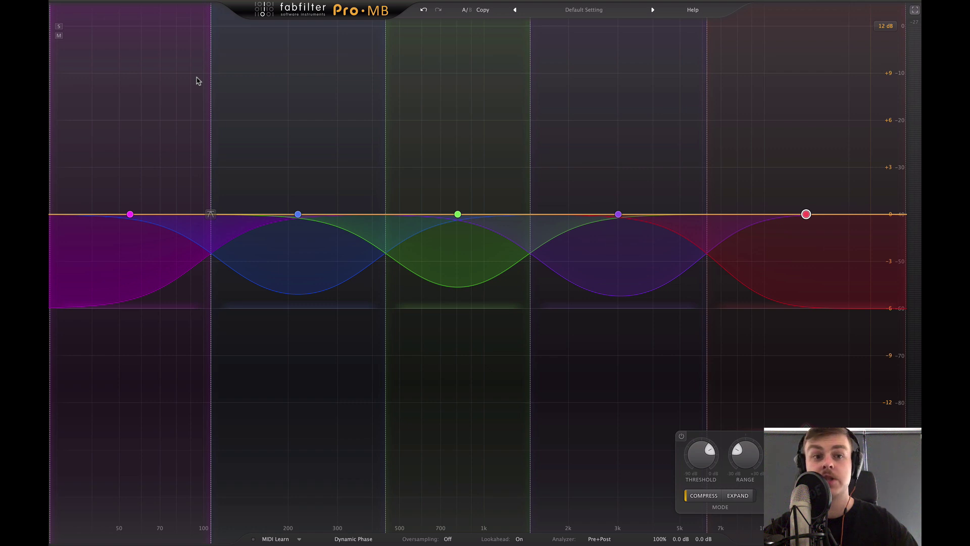
Audition the lowest band in solo during playback, and unsolo it.
click(58, 26)
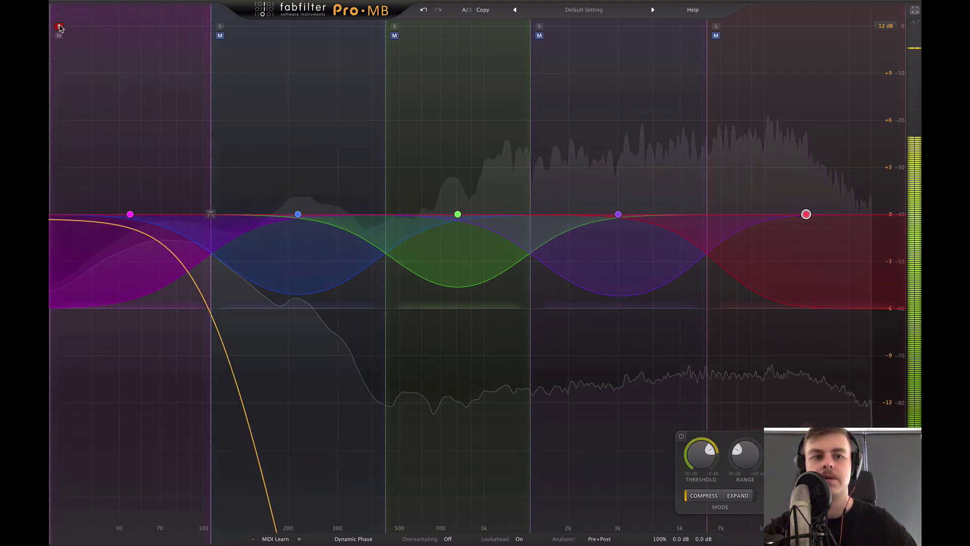
click(59, 26)
key(space)
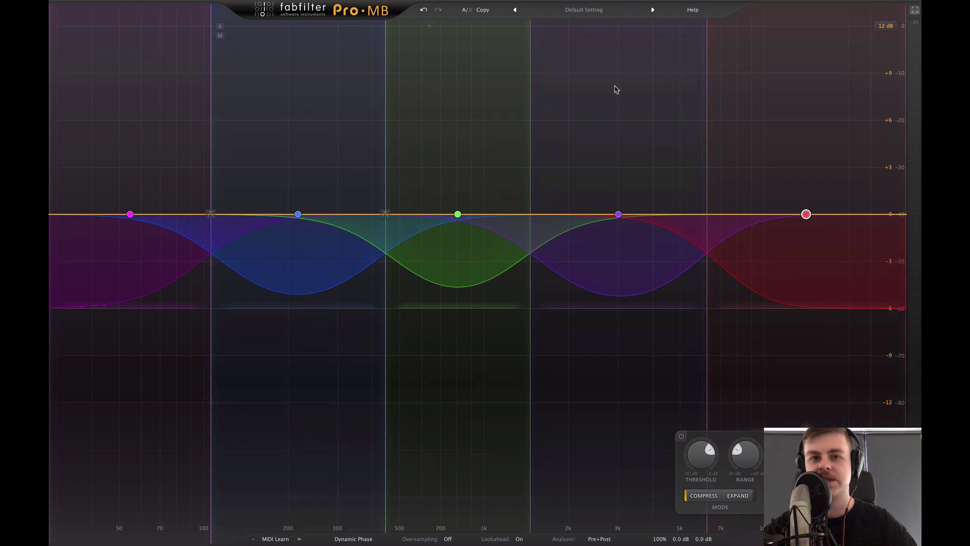
Bypass bands 2 to 5 so that only the lowest band stays active.
click(296, 235)
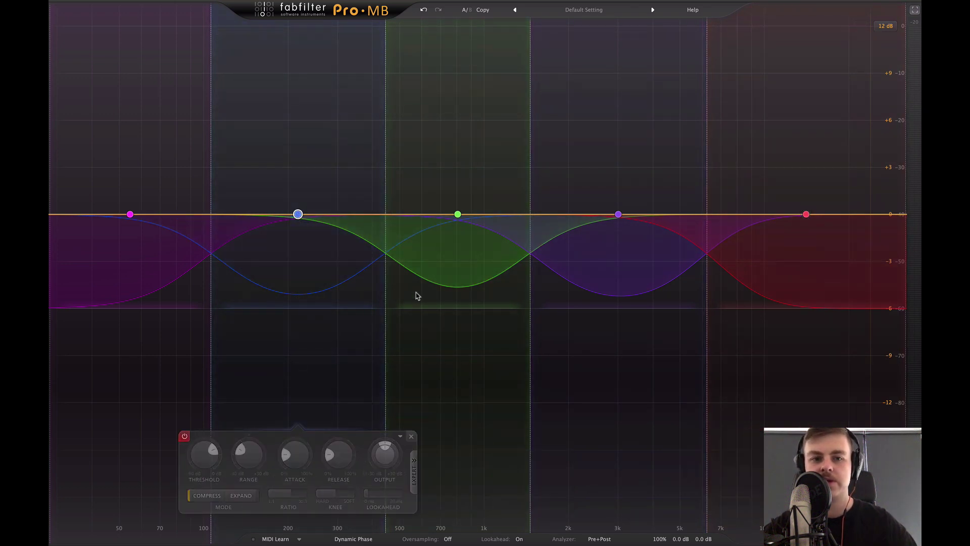
click(457, 214)
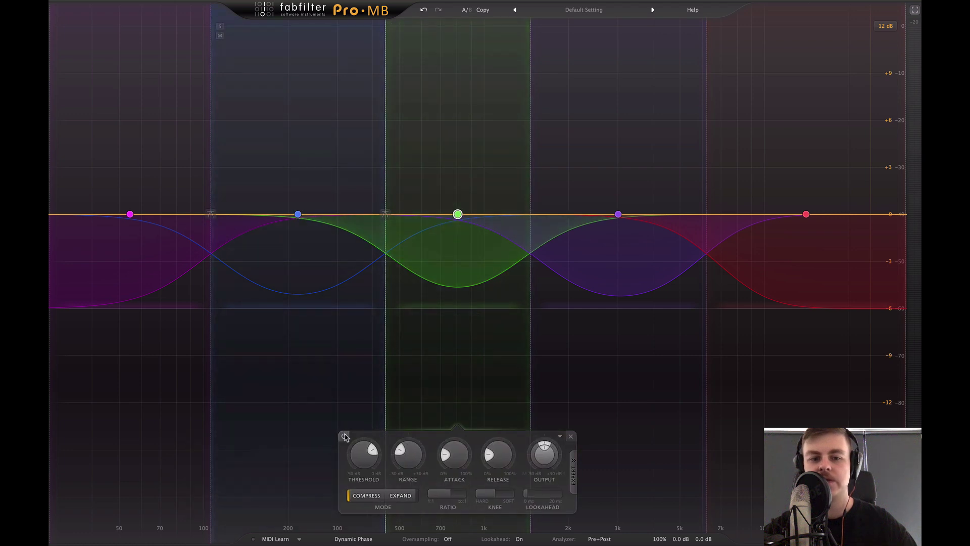
click(618, 215)
click(504, 436)
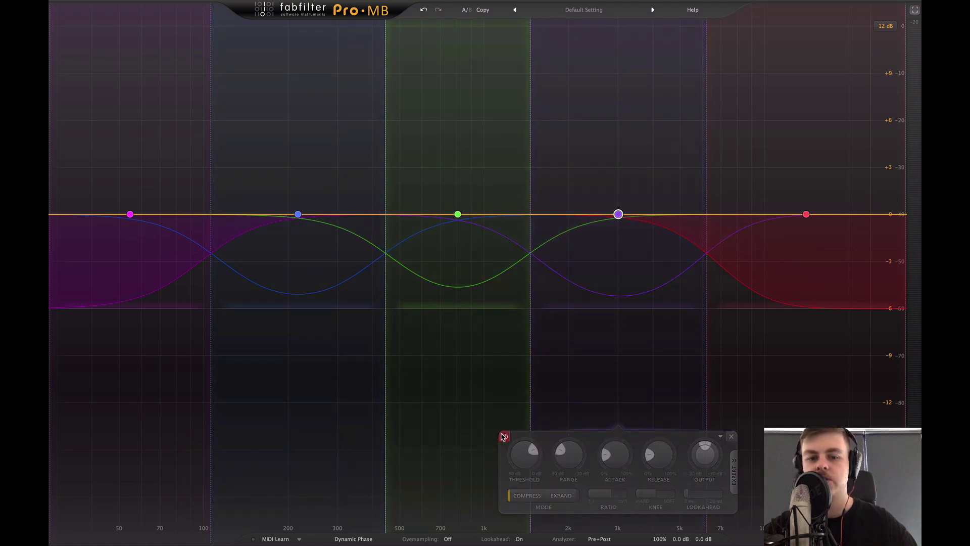
click(806, 214)
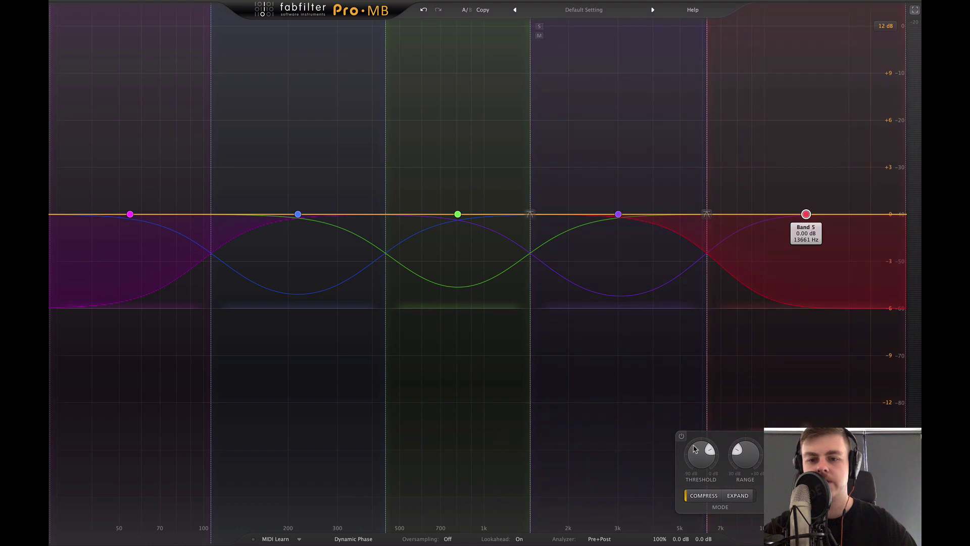
click(681, 436)
Set the crossover between bands 1 and 2 to about 220 Hz while auditioning band 1 in solo.
drag(211, 196, 330, 195)
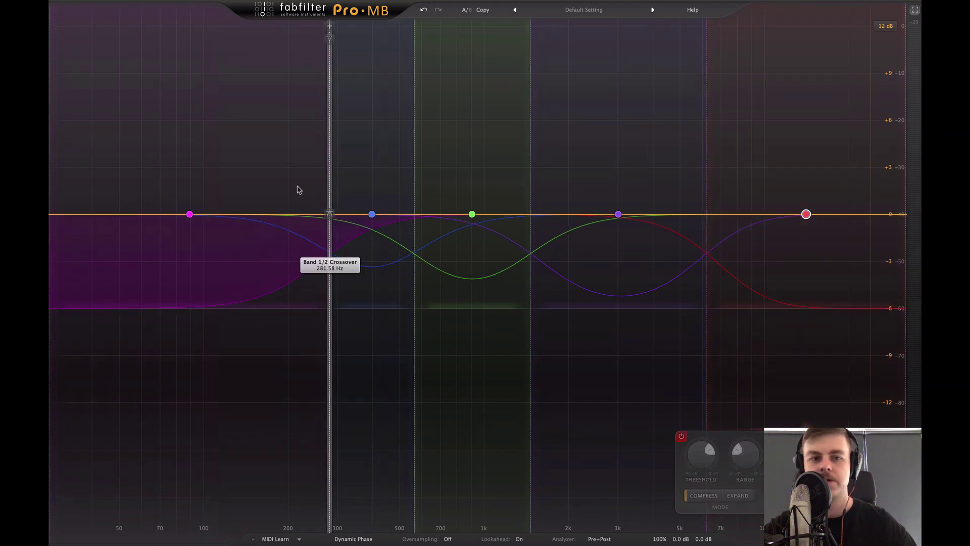
click(59, 26)
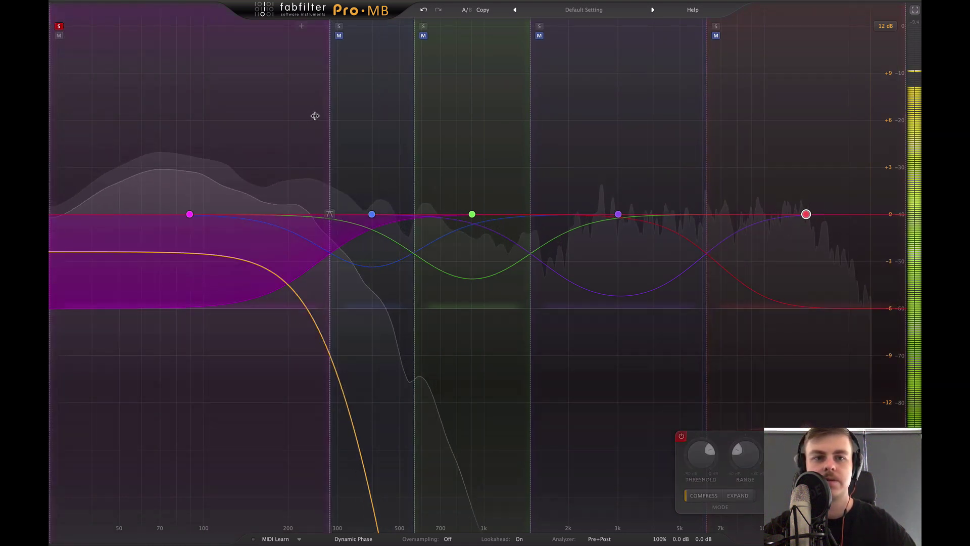
drag(320, 120, 301, 123)
key(space)
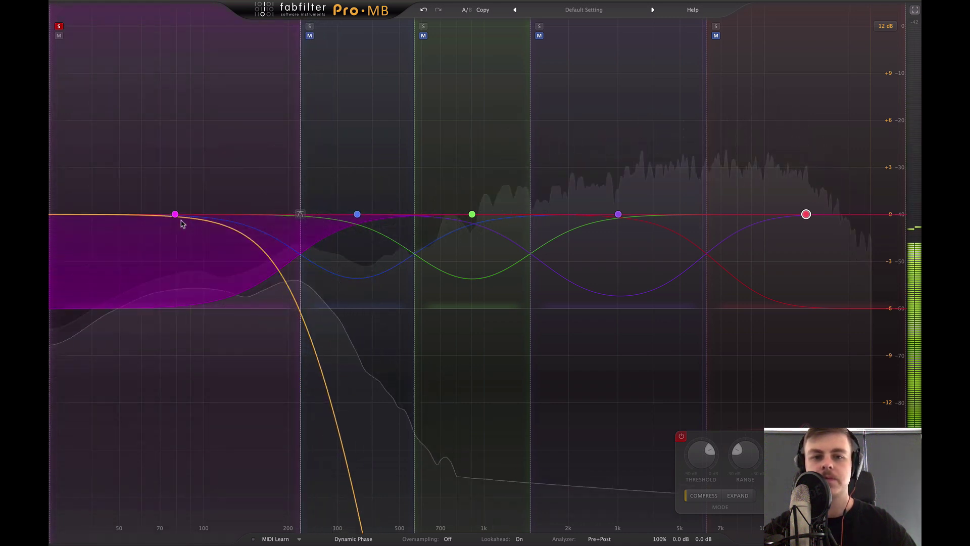
click(58, 27)
Play the full drum loop with only band 1 compressing, and observe its gain reduction.
key(space)
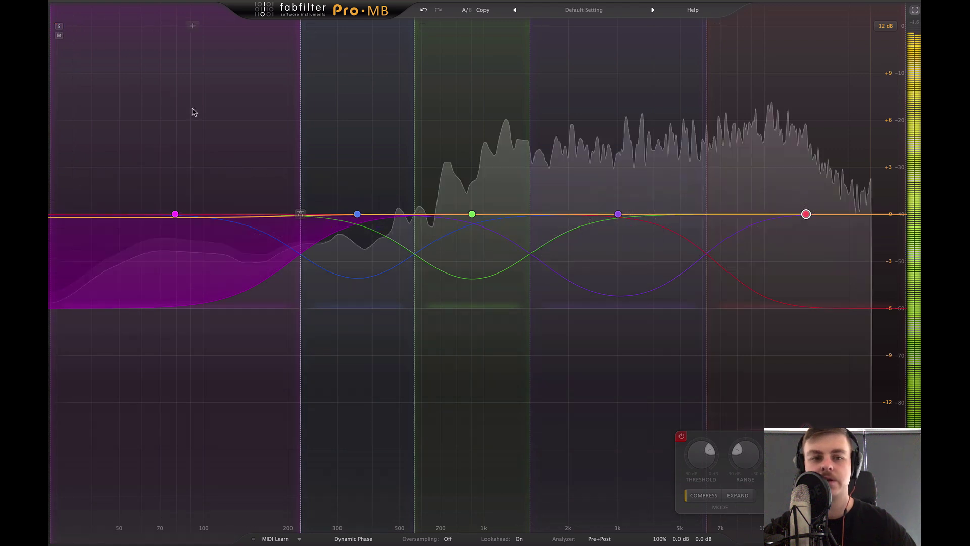
key(space)
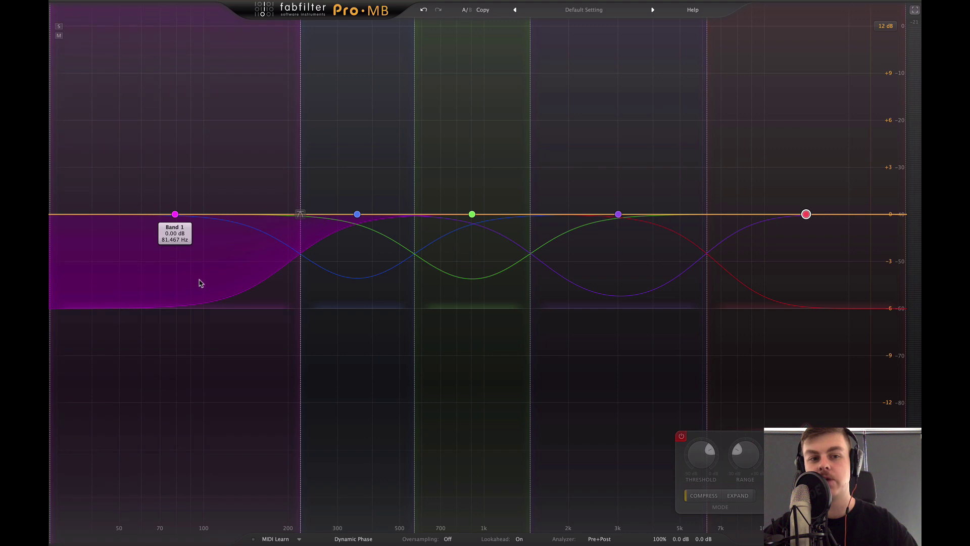
key(space)
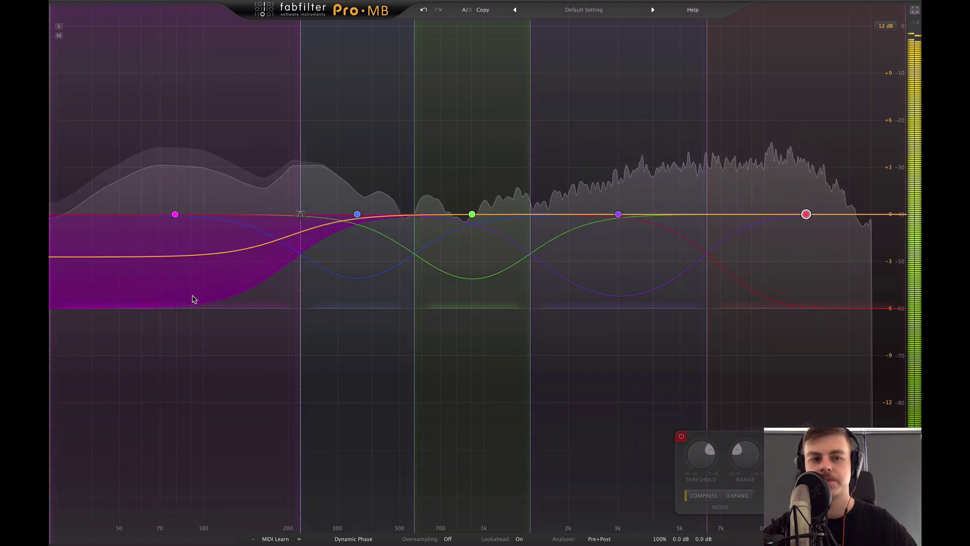
key(space)
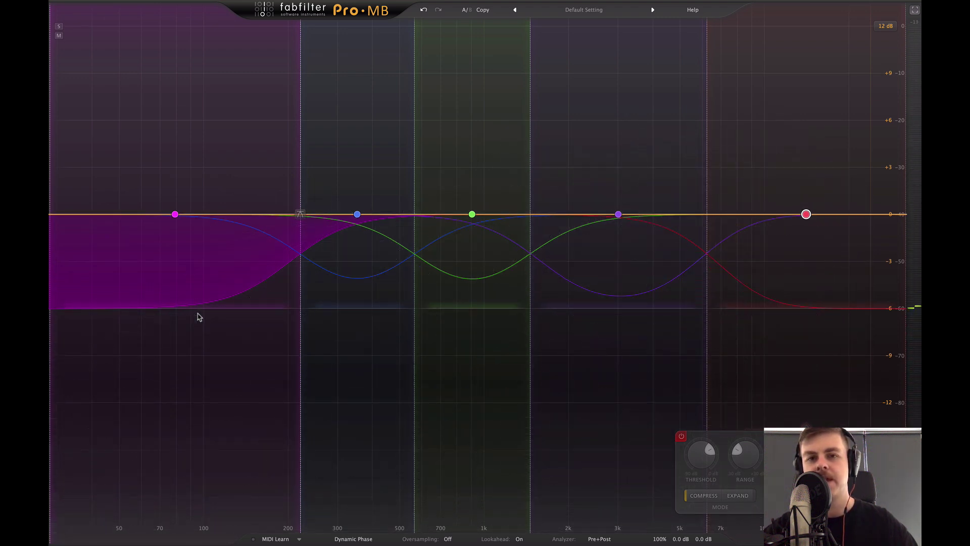
Raise band 1's output gain to about +5.5 dB and start playback of the loop.
drag(175, 215, 184, 127)
key(space)
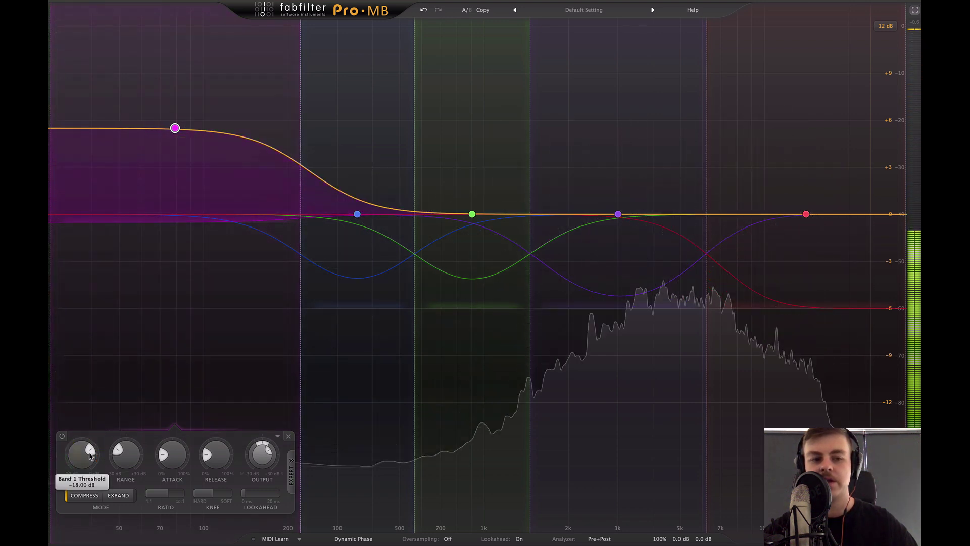
Adjust band 1's threshold while the loop plays, and set its output gain to about +5.54 dB.
drag(81, 453, 75, 426)
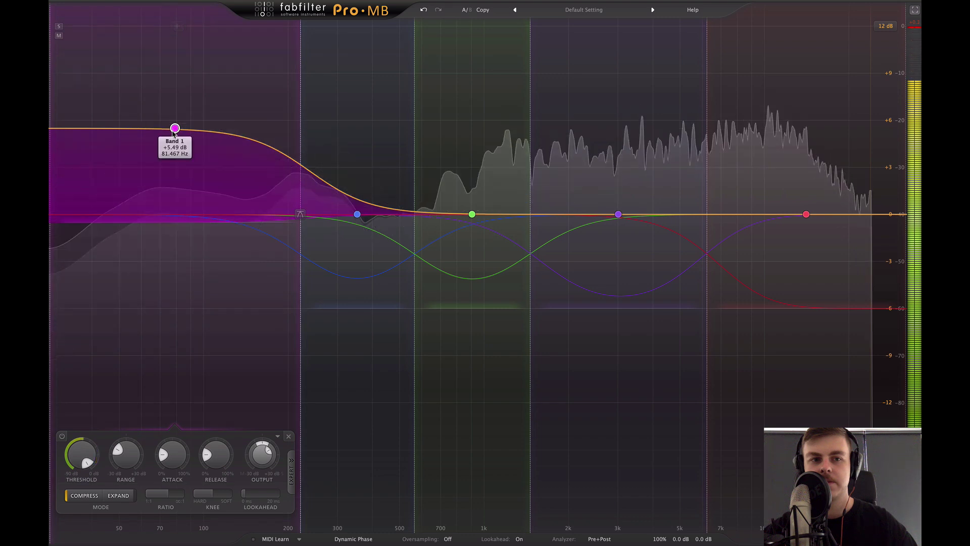
mouse_move(173, 132)
mouse_down()
mouse_move(176, 81)
mouse_move(180, 128)
mouse_up()
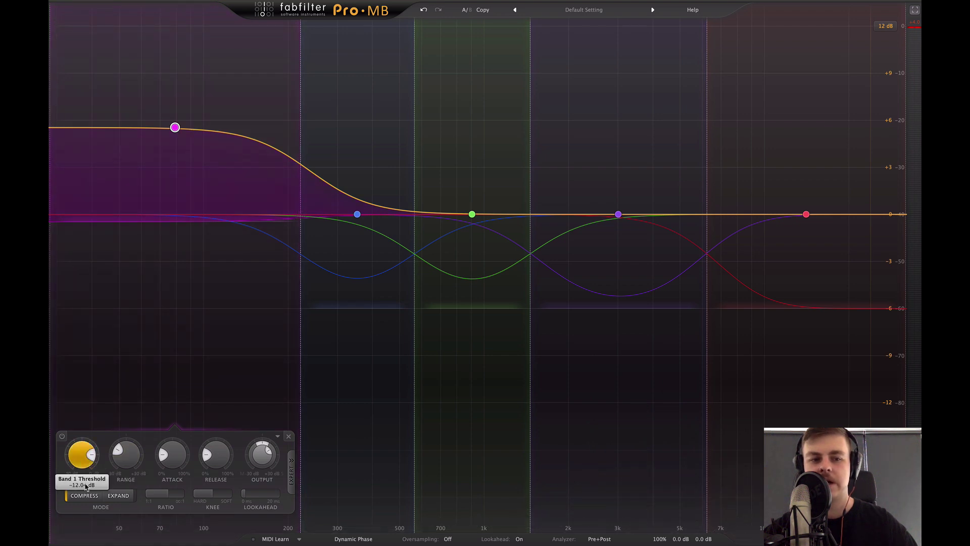
scroll(85, 453, down, 5)
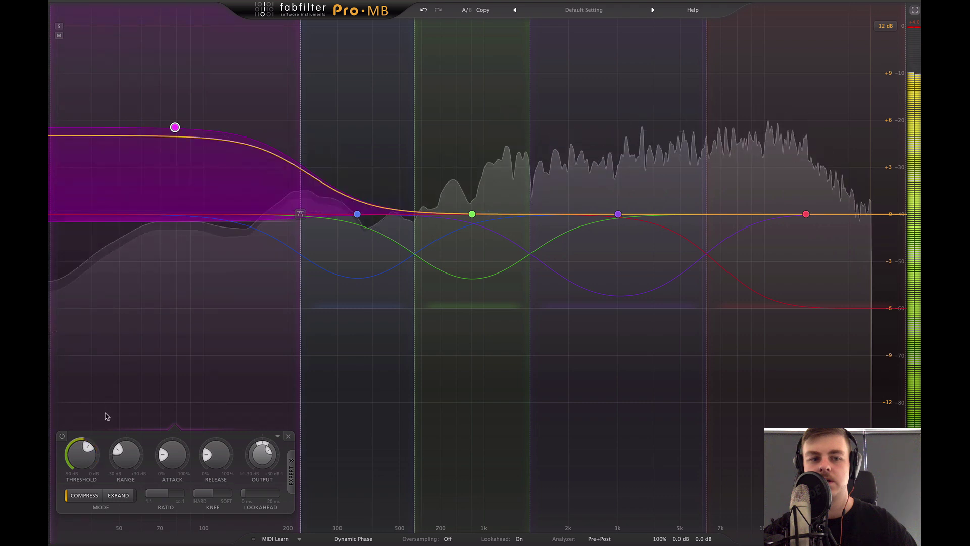
mouse_move(173, 133)
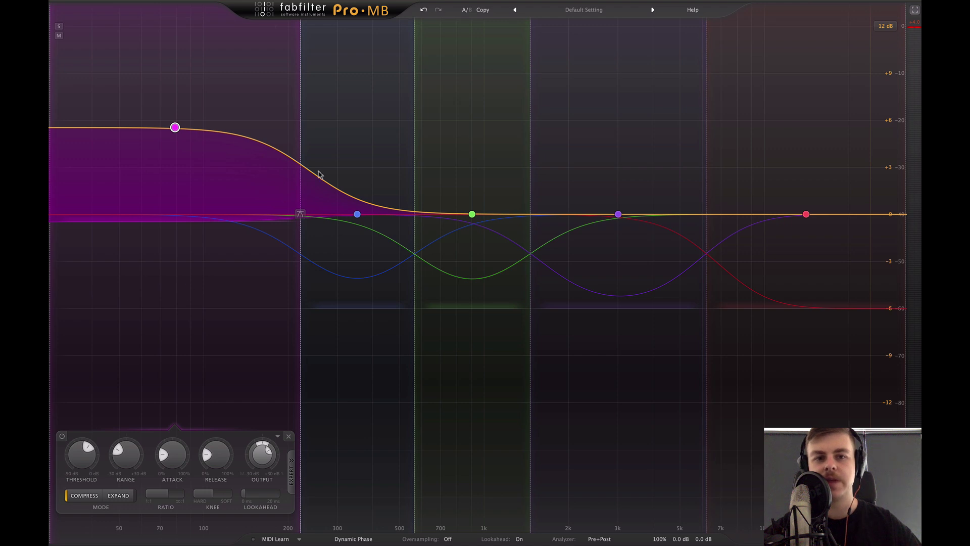
Solo band 2 briefly, leave only band 3 soloed during playback, and enable band 3 with its controls open.
click(310, 26)
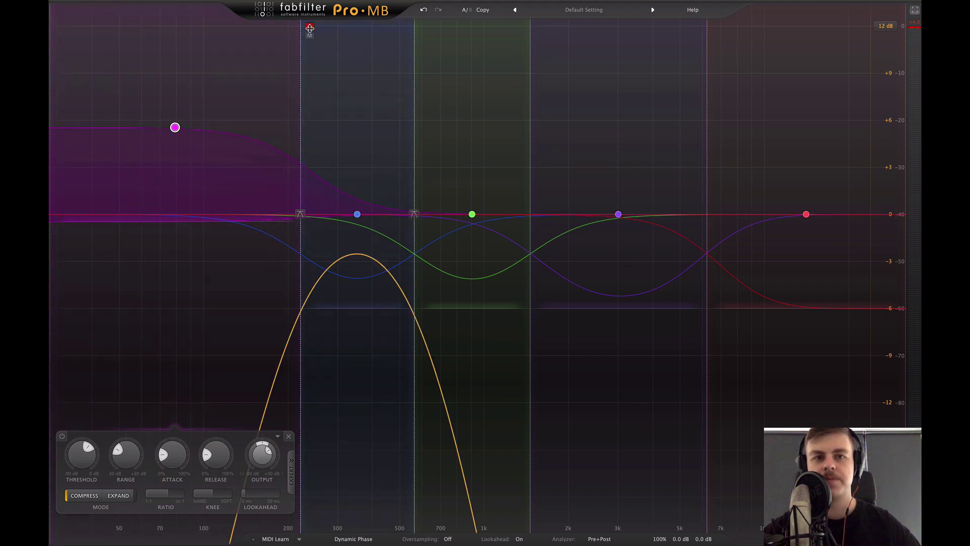
click(424, 27)
click(310, 27)
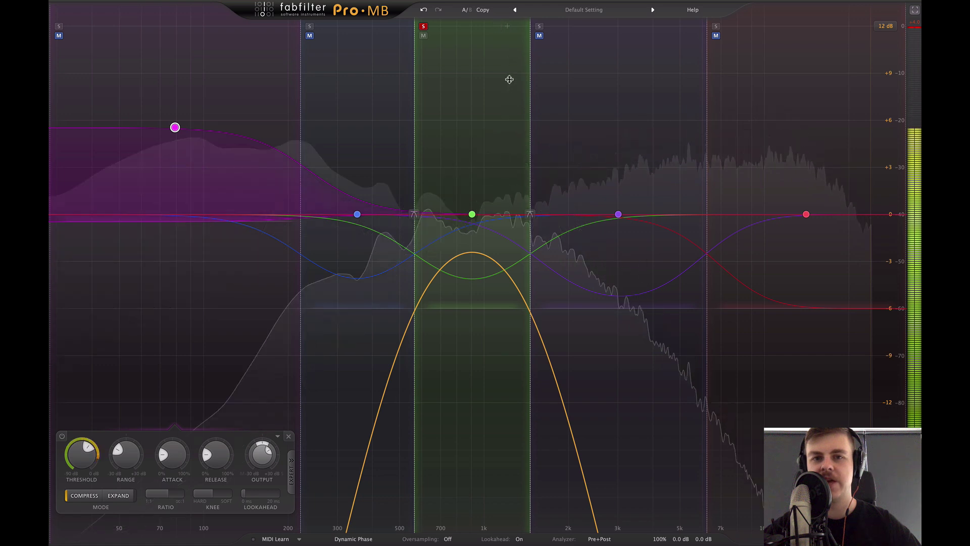
click(471, 188)
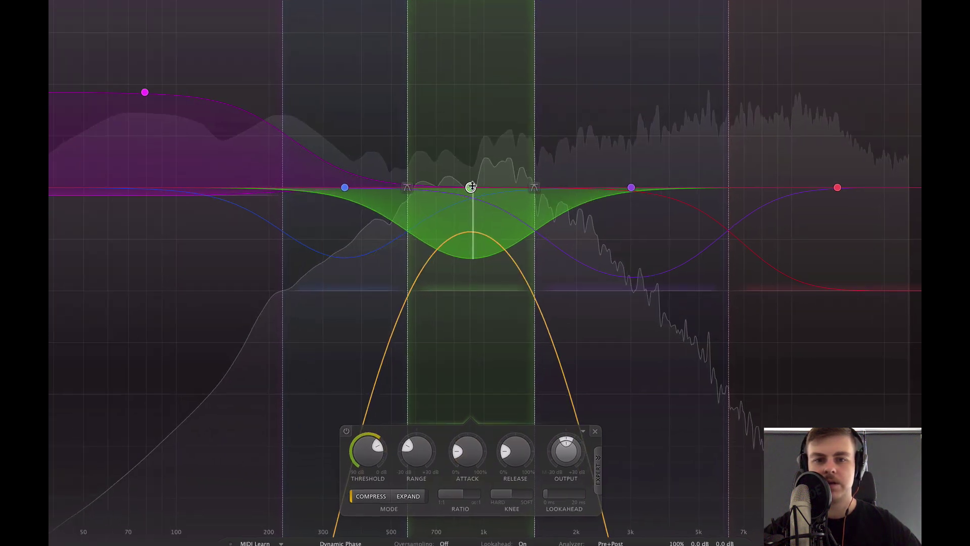
Set band 3's range to about -3 dB, raise its threshold slightly, and increase its output gain past +1.36 dB.
drag(400, 443, 409, 426)
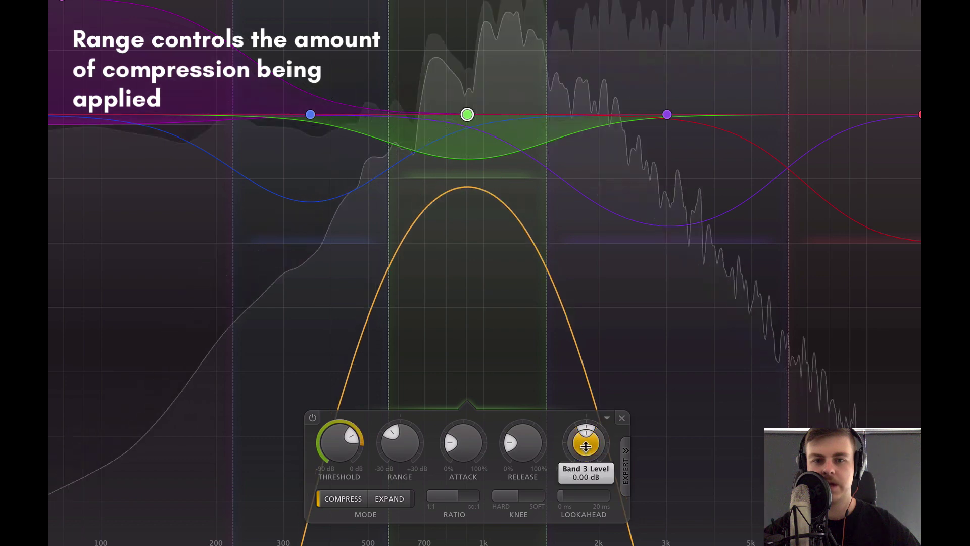
drag(585, 440, 580, 414)
drag(350, 433, 339, 440)
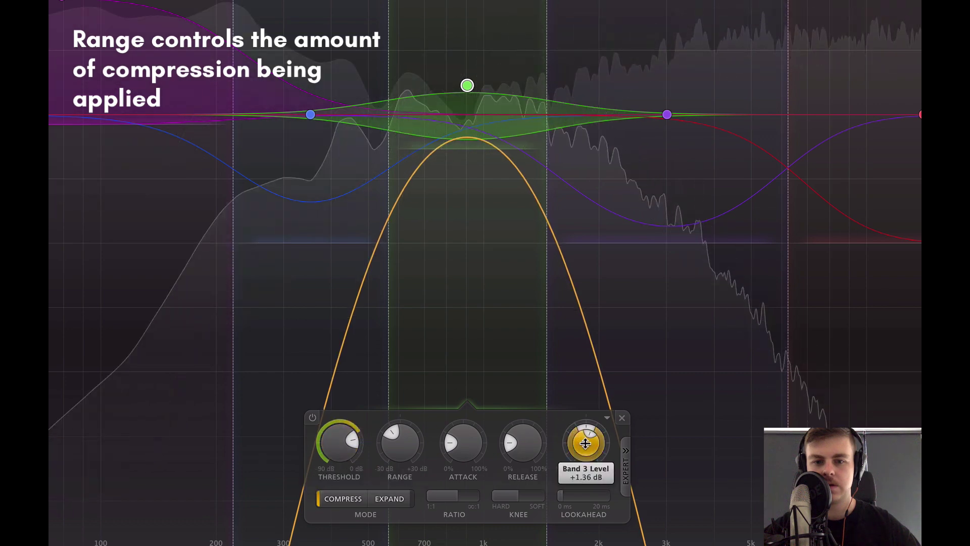
drag(585, 443, 585, 430)
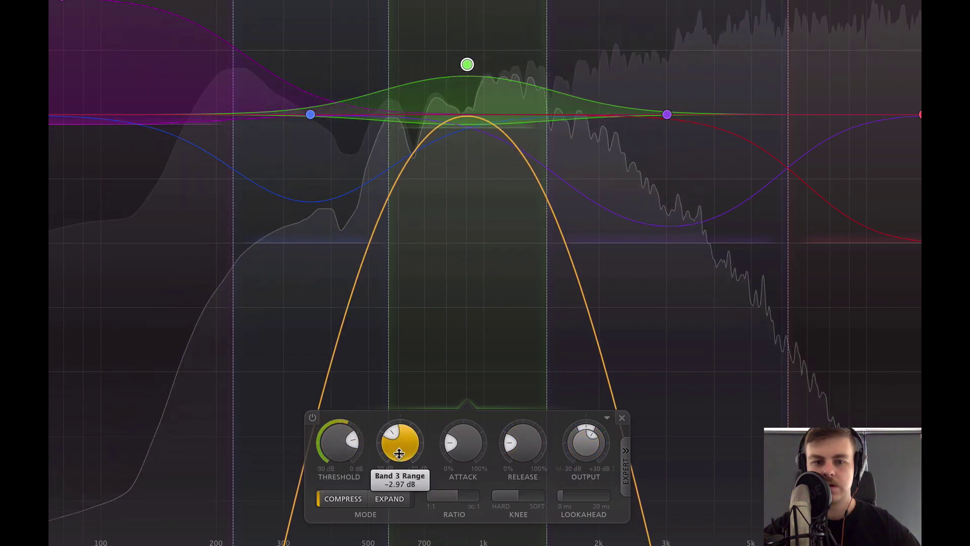
Reduce band 3's range to about -2.14 dB and bring its output gain down below +1.96 dB.
drag(397, 439, 396, 444)
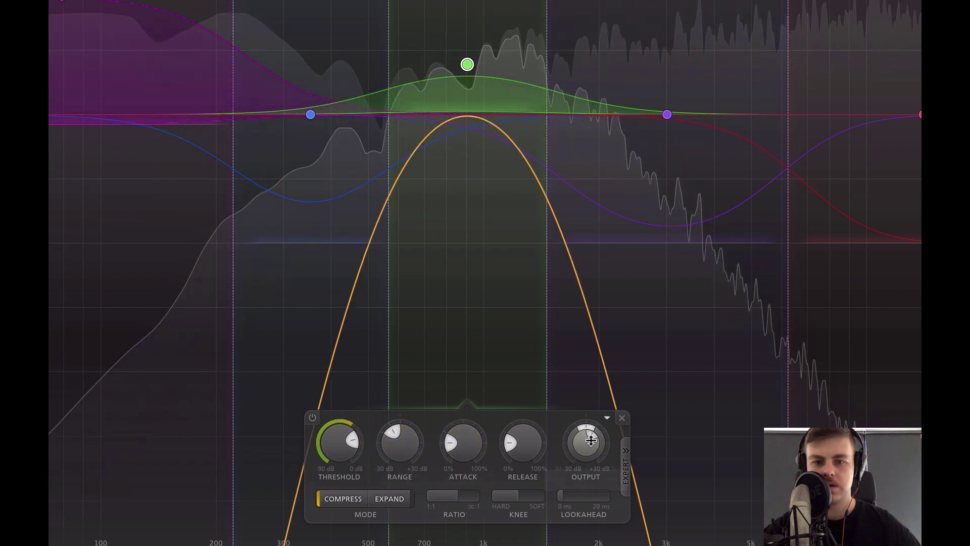
drag(587, 449, 587, 450)
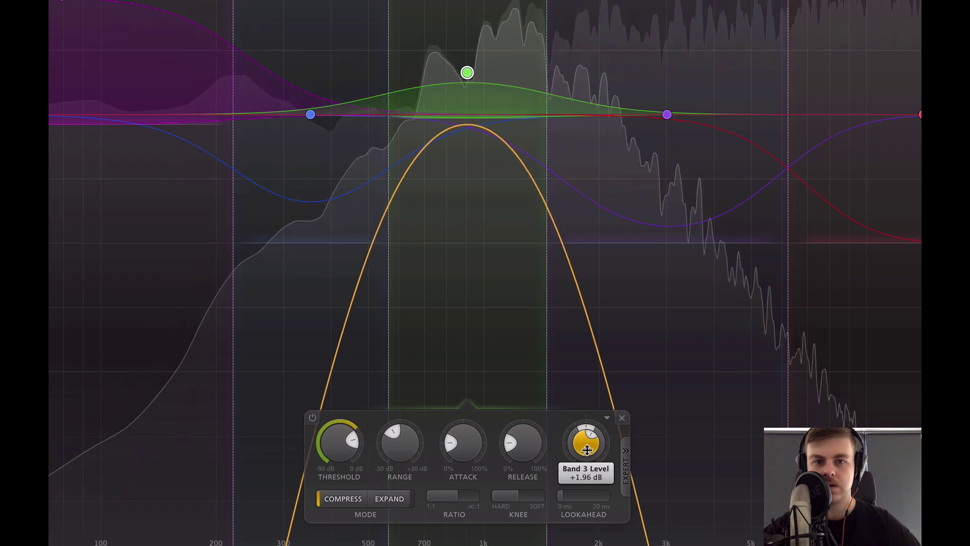
drag(468, 74, 468, 99)
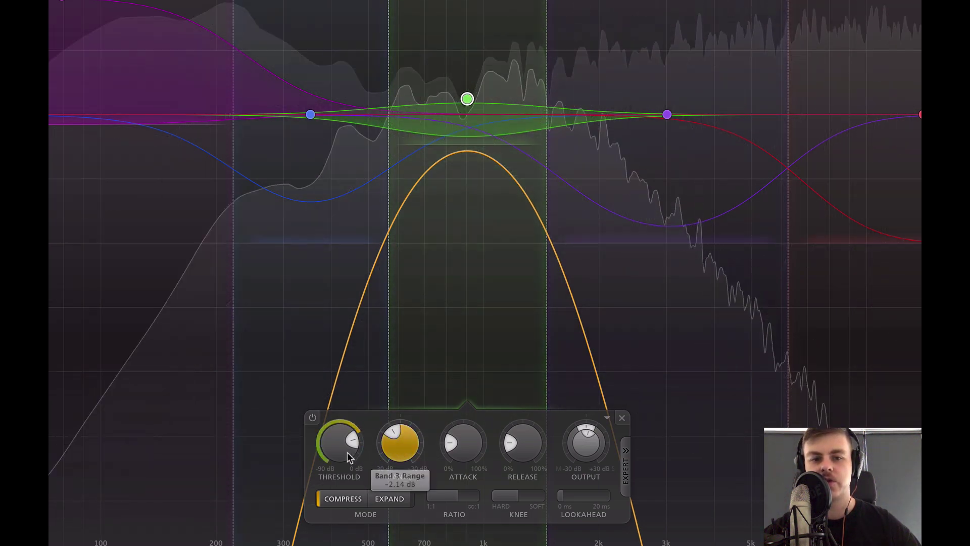
Lower band 3's threshold substantially and compare the loop with the band bypassed and active.
drag(341, 465, 336, 516)
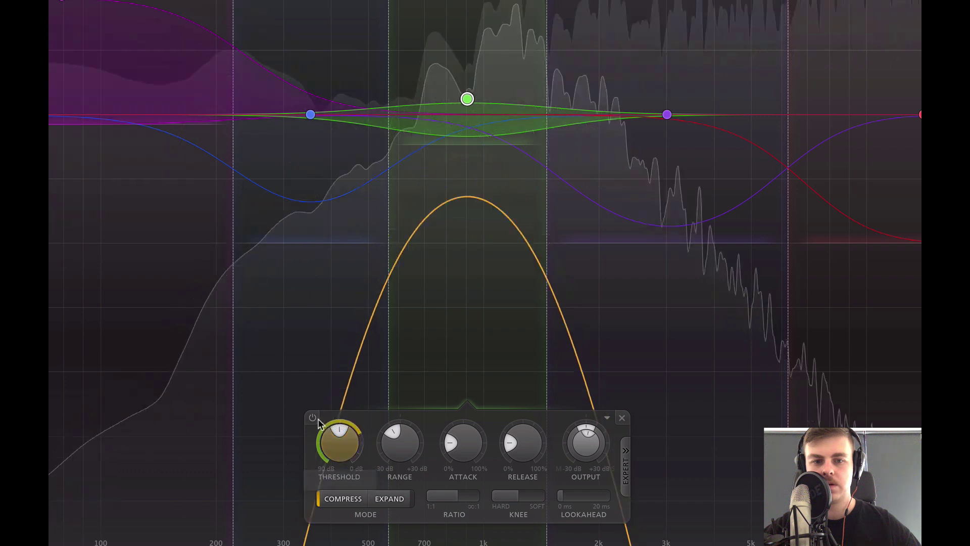
click(314, 419)
click(313, 418)
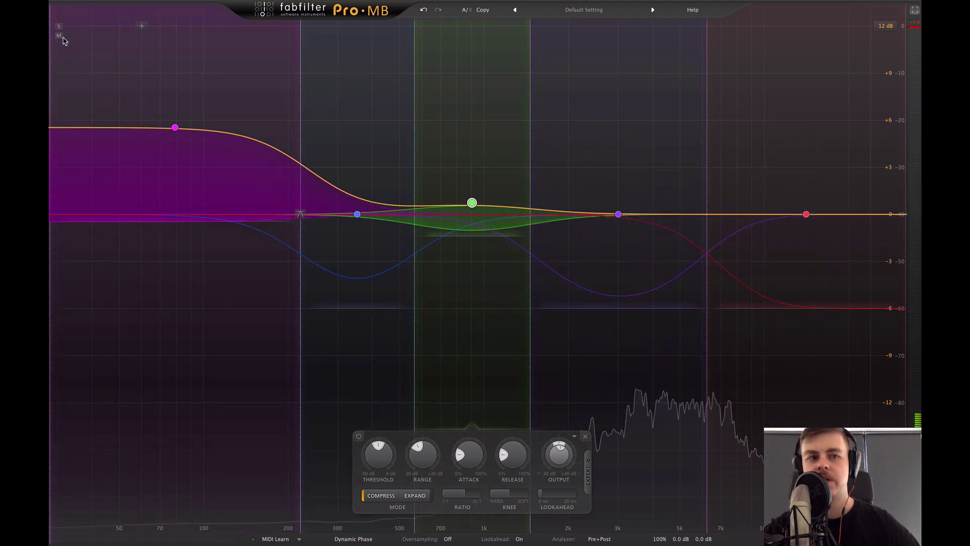
Remove bands 1, 2, 4 and 5, and raise band 3's high crossover to about 2.4 kHz.
mouse_move(175, 130)
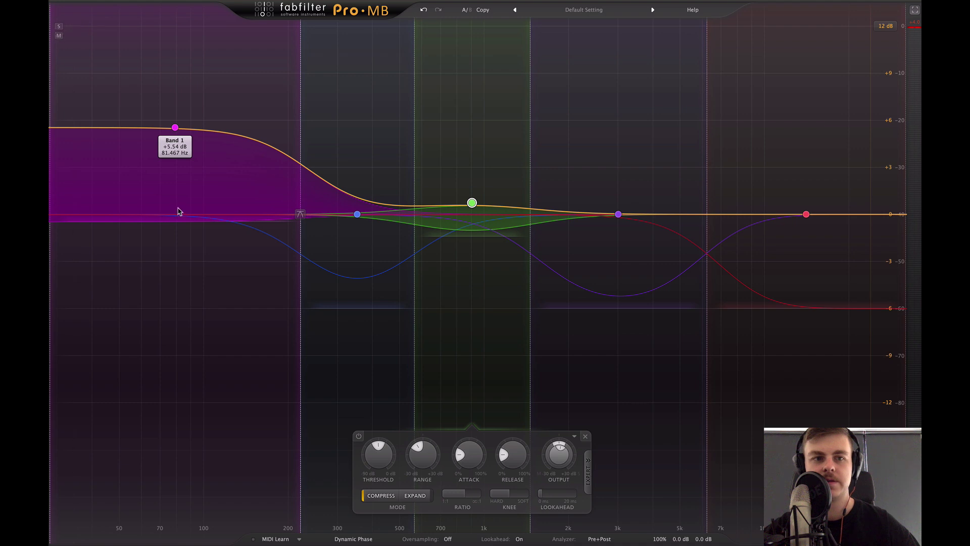
click(288, 436)
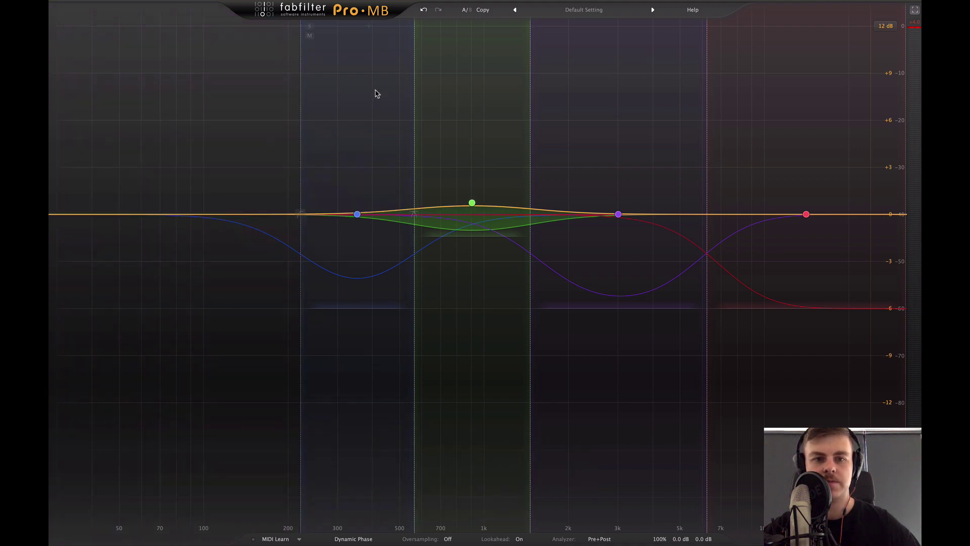
click(470, 437)
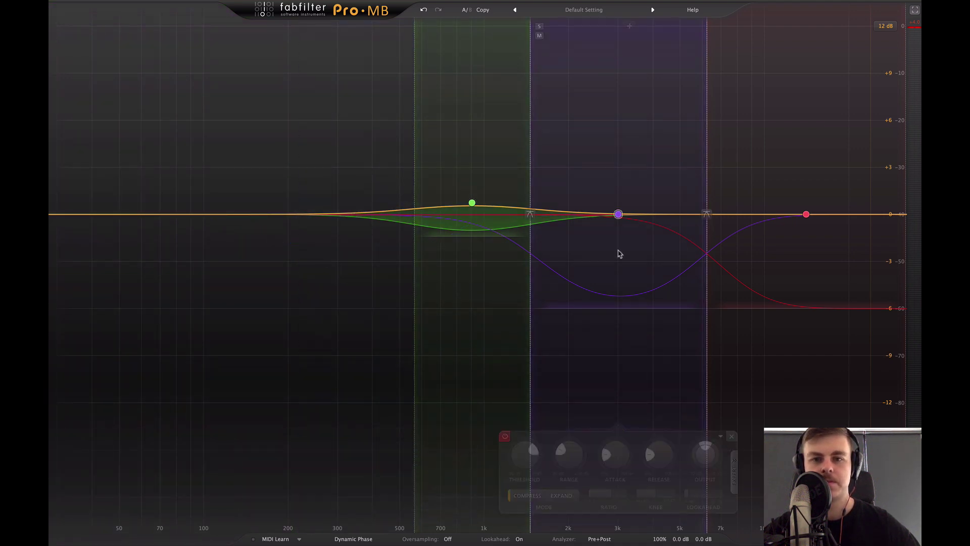
click(731, 436)
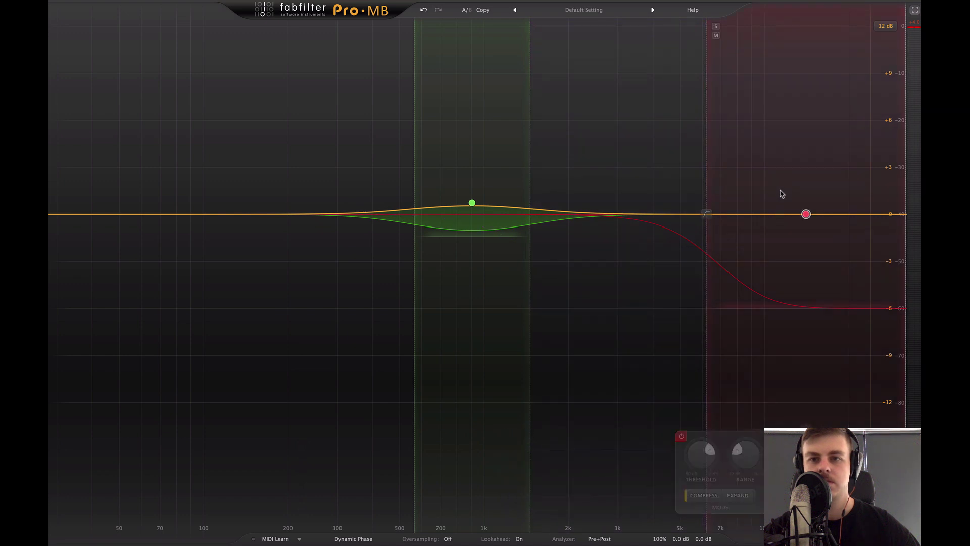
click(899, 435)
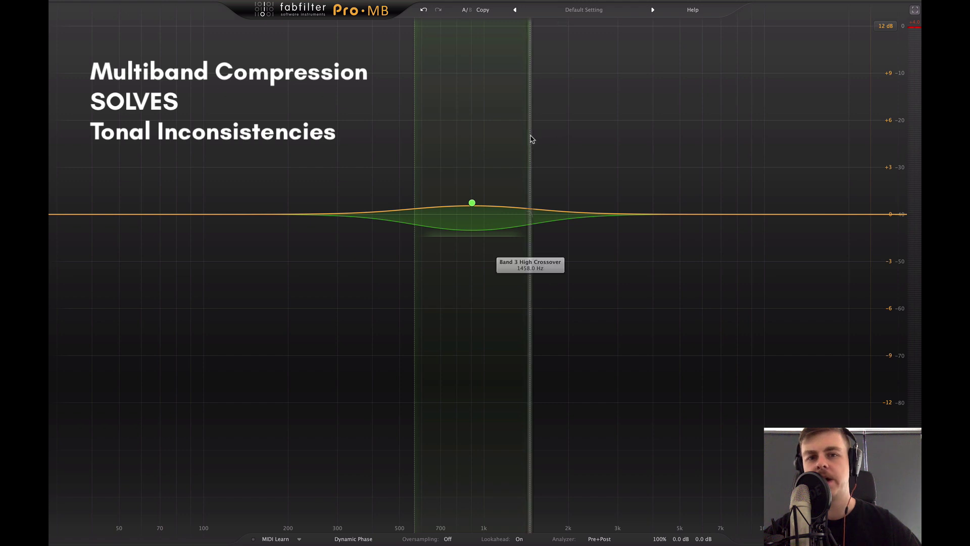
drag(530, 140, 590, 140)
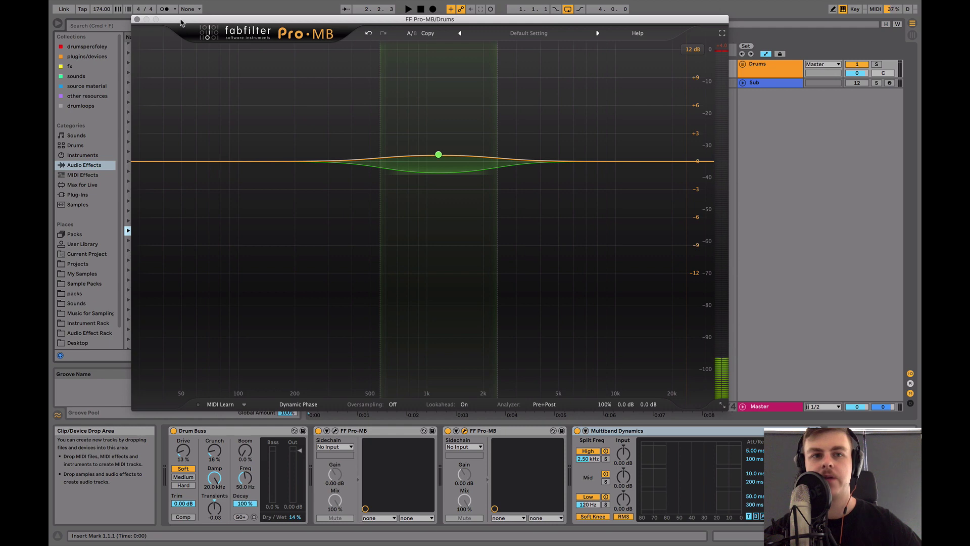
Resize the Pro-MB window to Medium and place it over the empty arrangement area, clear of the browser.
drag(182, 22, 106, 20)
click(647, 403)
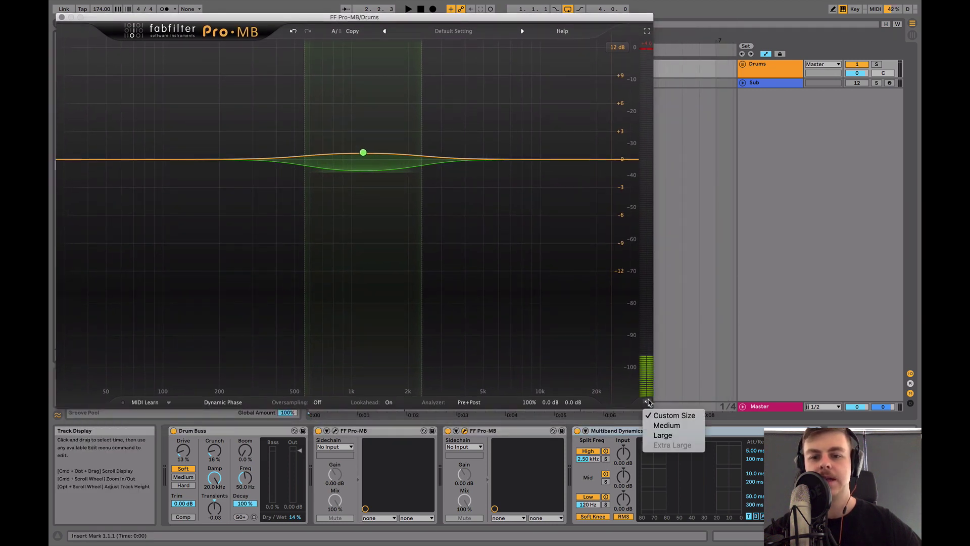
click(662, 426)
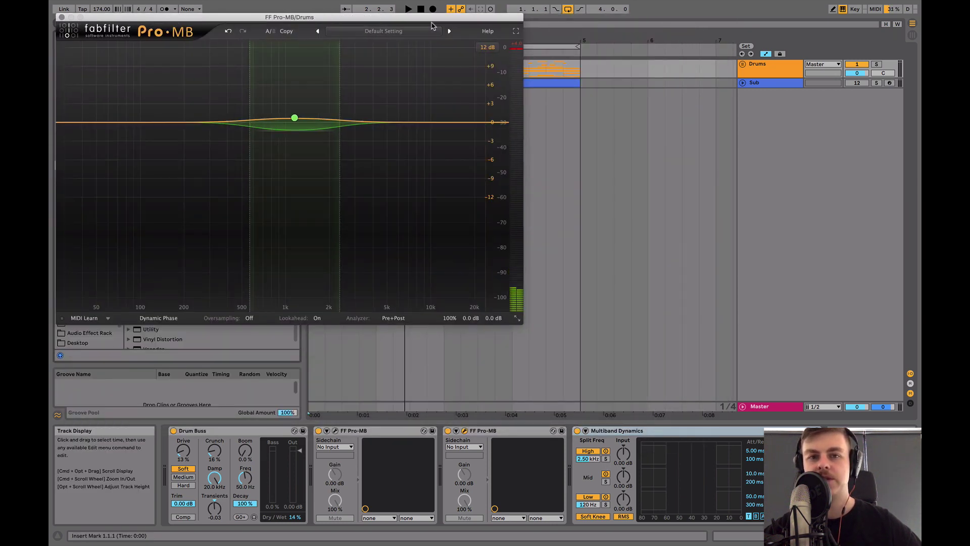
drag(433, 24, 781, 95)
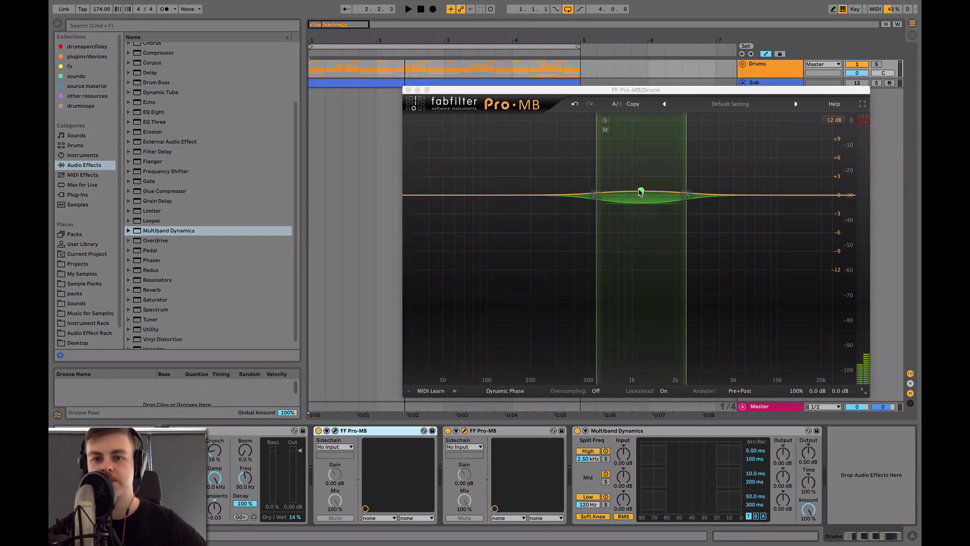
Bypass the remaining band in Pro-MB and select the Multiband Dynamics device.
click(641, 190)
click(528, 296)
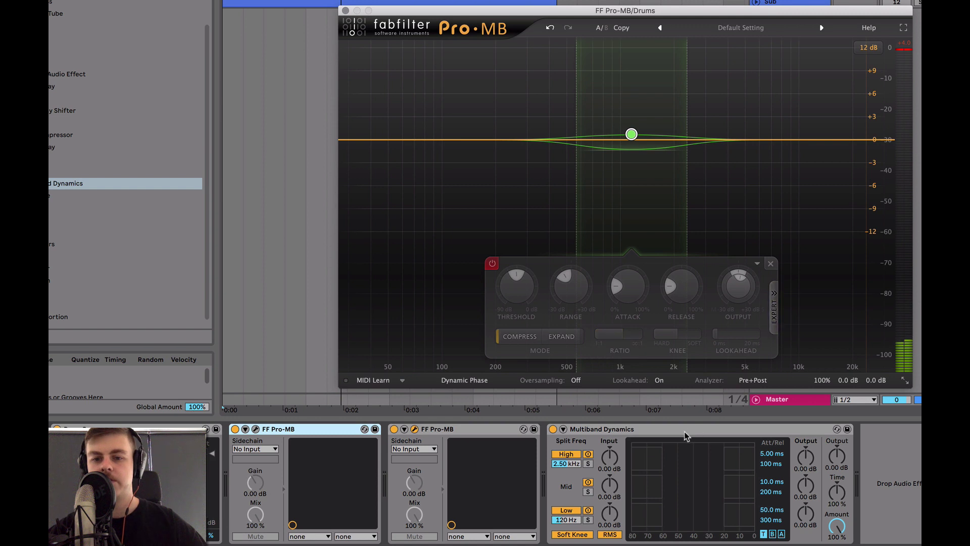
click(685, 435)
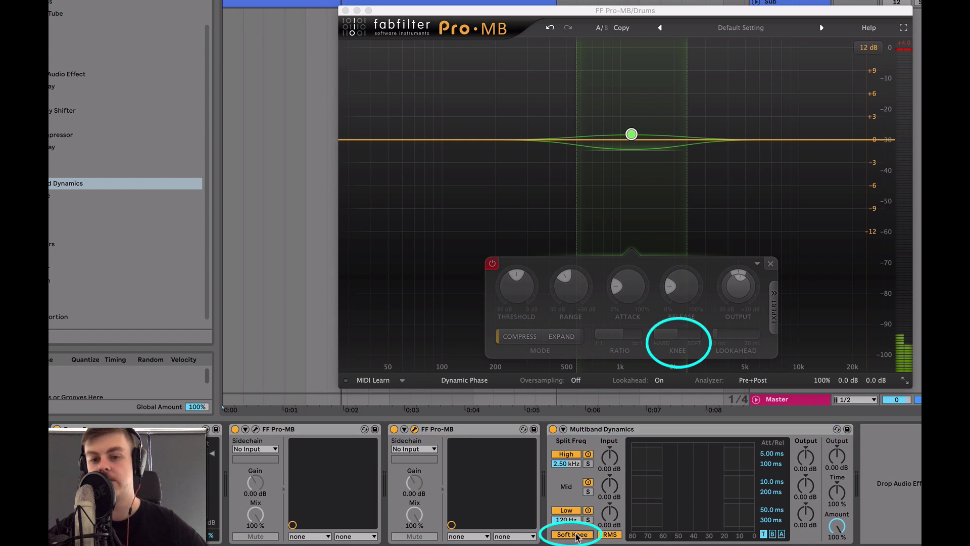
Compare Pro-MB's knee, phase mode options and lookahead with the controls offered by Multiband Dynamics.
click(682, 339)
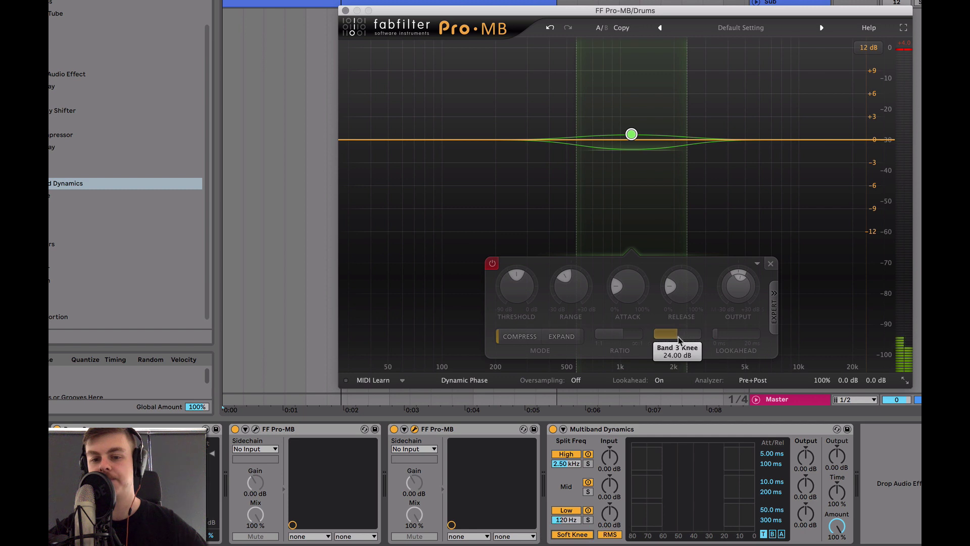
click(623, 439)
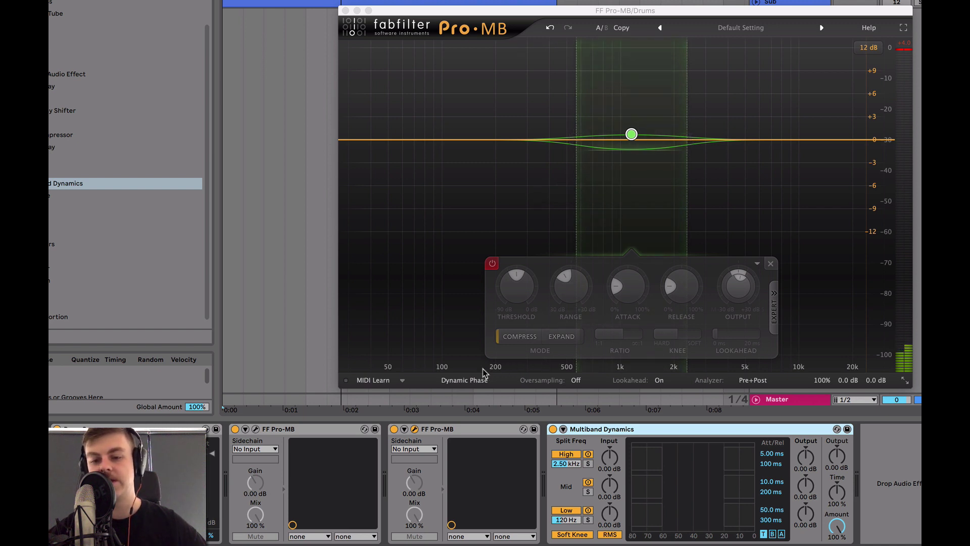
click(466, 382)
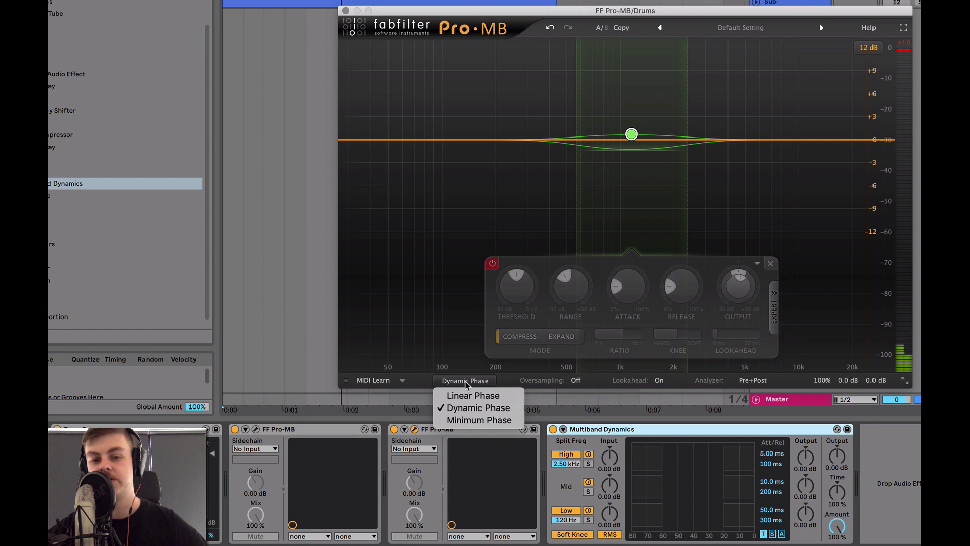
click(465, 382)
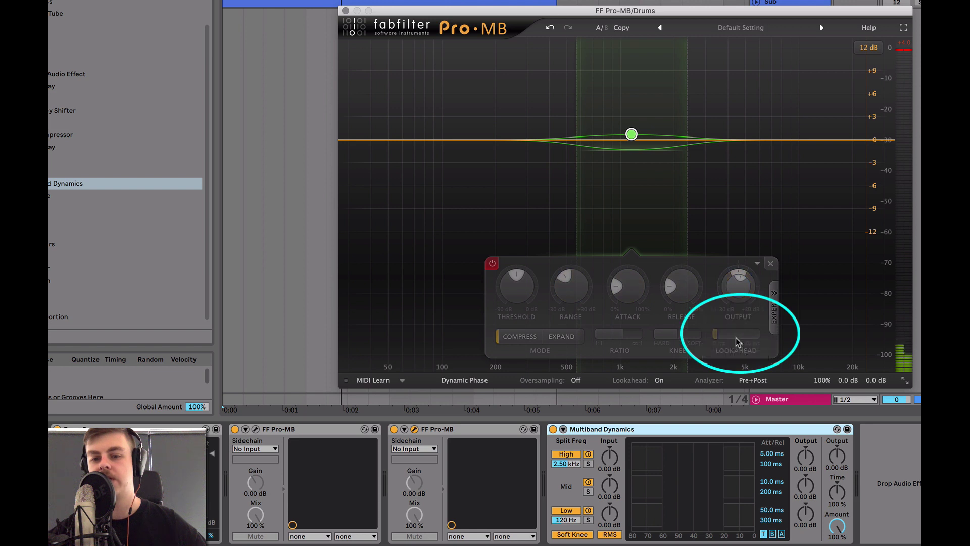
mouse_move(737, 338)
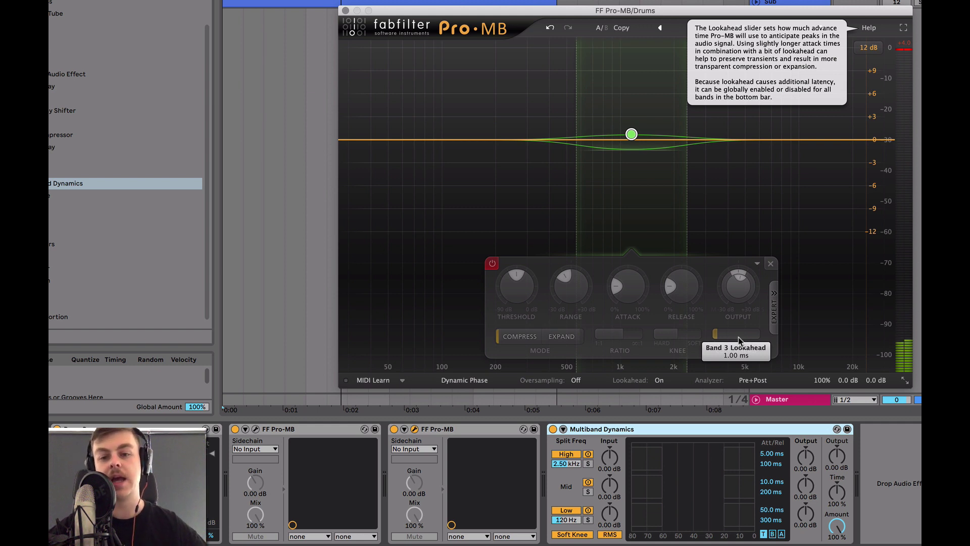
click(782, 534)
click(764, 534)
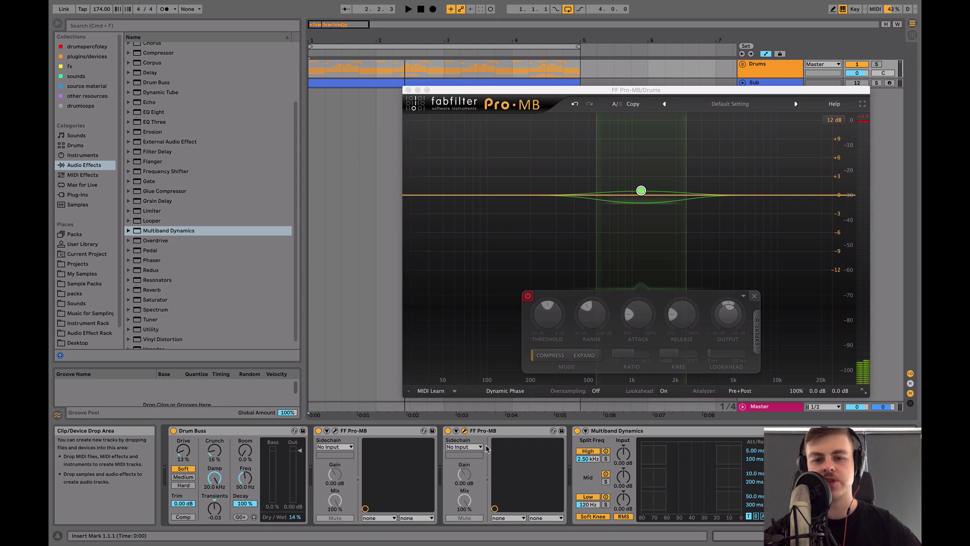
Delete the second FF Pro-MB and the Multiband Dynamics device from the Drums track, and open the remaining Pro-MB.
click(508, 436)
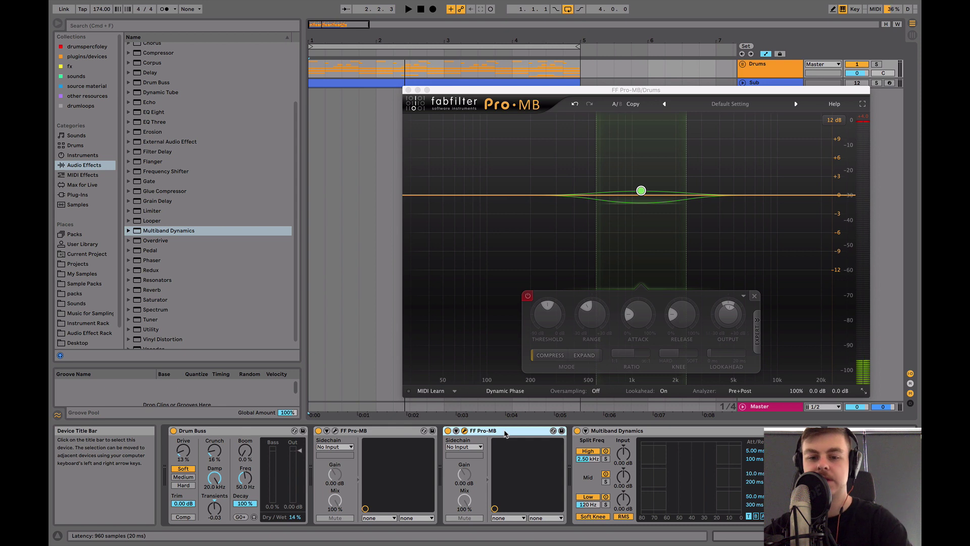
key(Delete)
key(Delete)
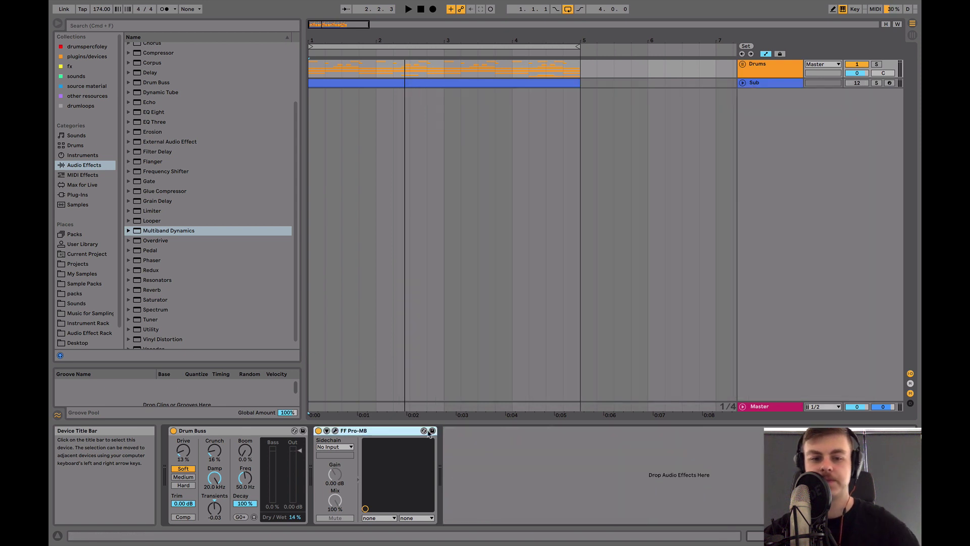
click(336, 432)
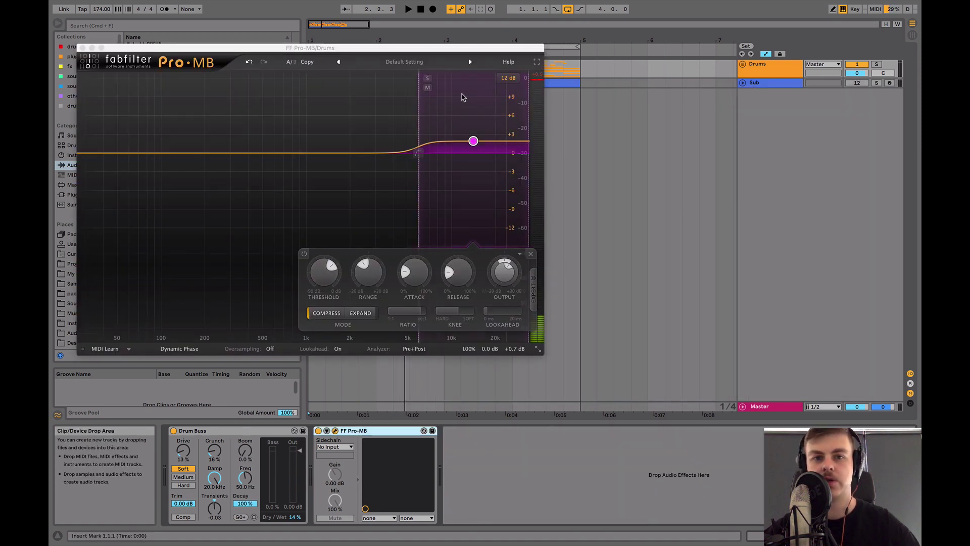
Solo the high band in Pro-MB, play the drum loop to hear it alone, and unsolo it.
click(428, 79)
key(space)
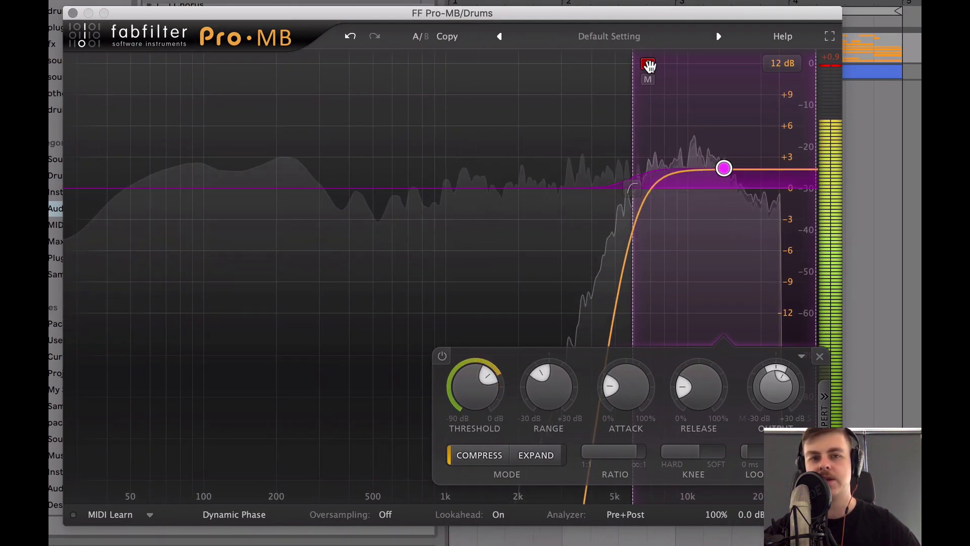
click(649, 64)
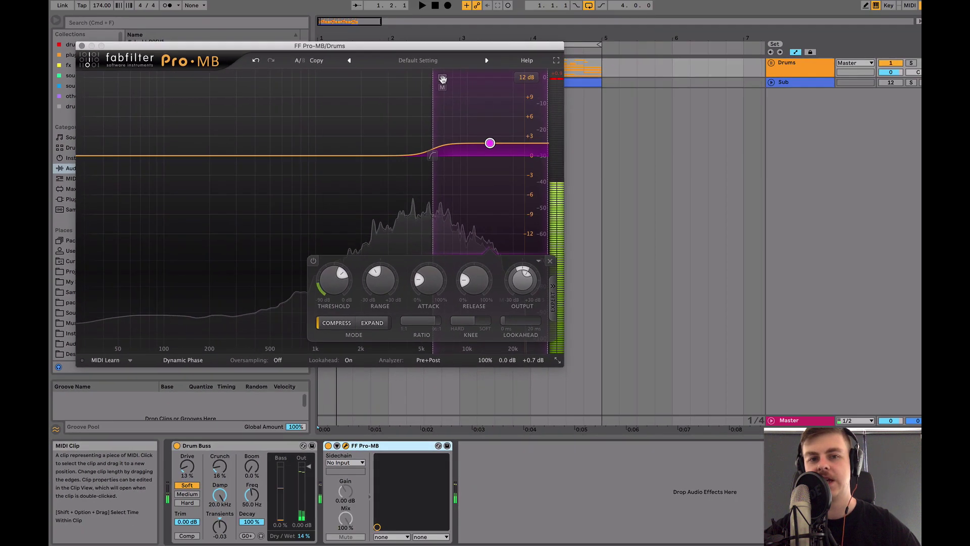
Add a second FF Pro-MB from the FabFilter plug-ins to the Drums track, close both Pro-MB windows, and deactivate the new one.
drag(586, 13, 767, 13)
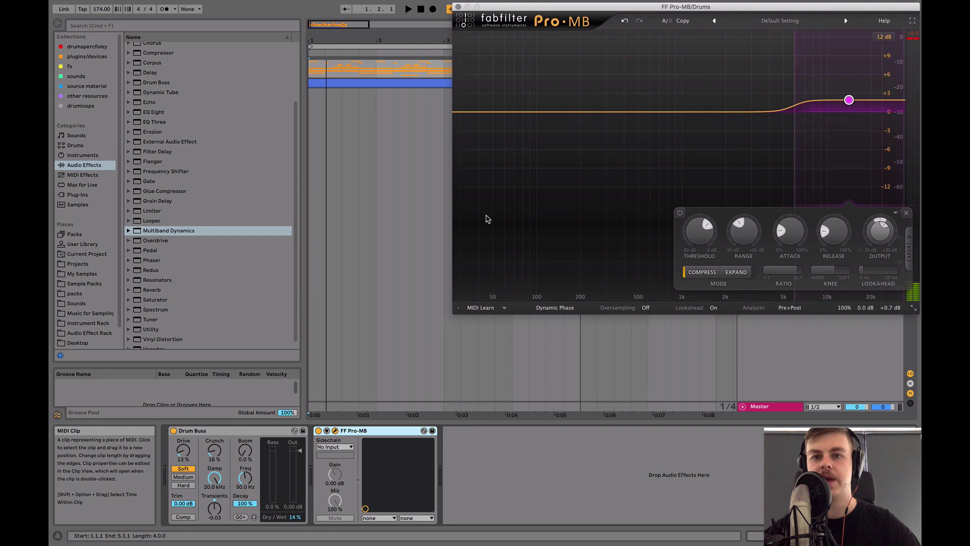
click(78, 195)
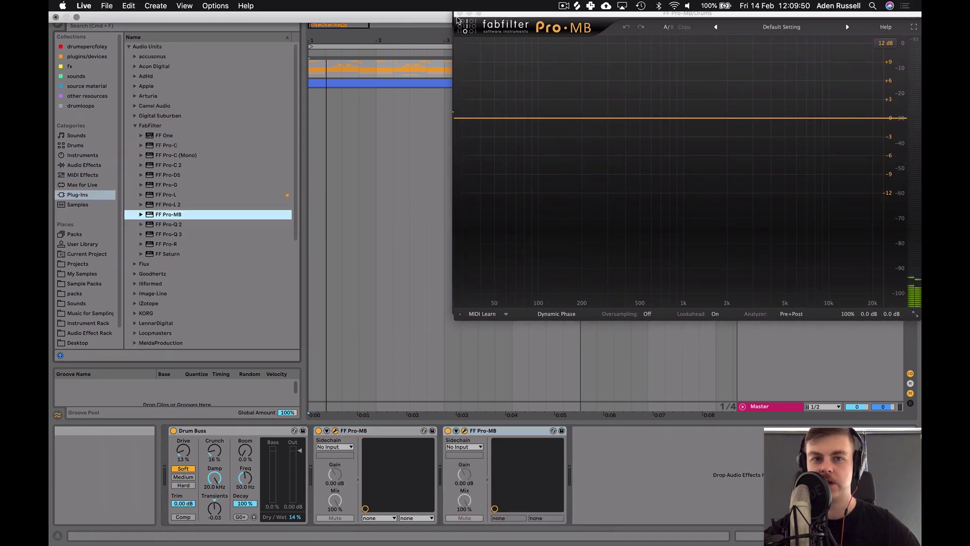
click(459, 13)
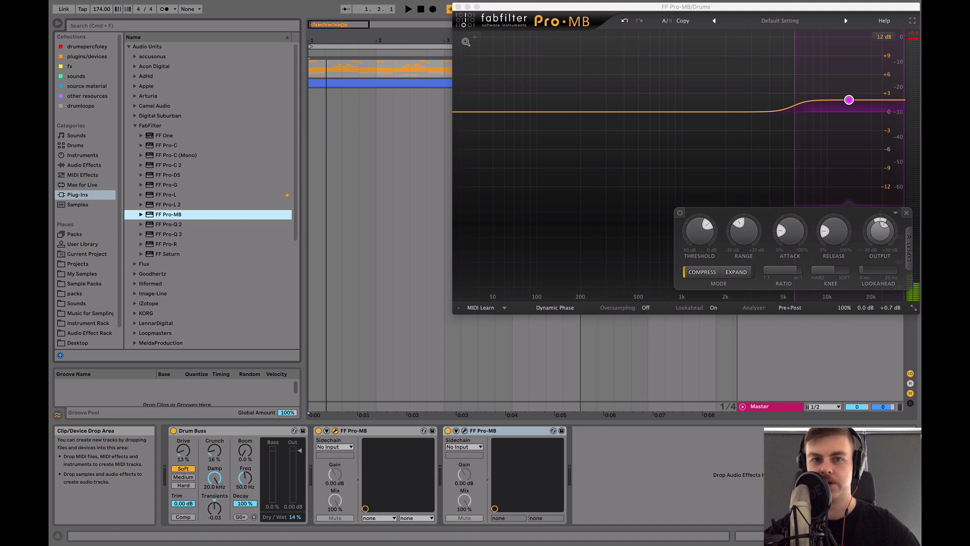
click(458, 7)
click(447, 430)
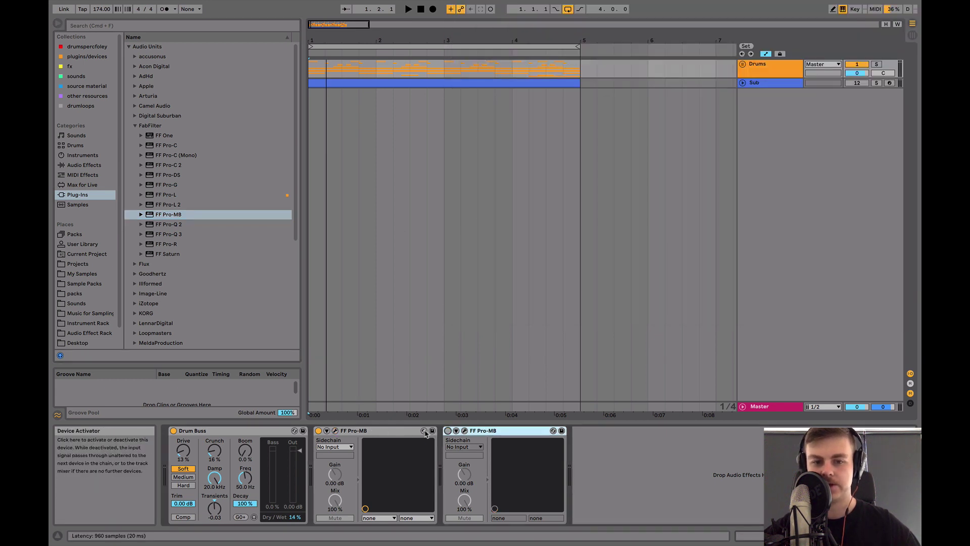
Play the drum loop and compare it with the first FF Pro-MB deactivated and activated, leaving the device on.
click(318, 430)
key(space)
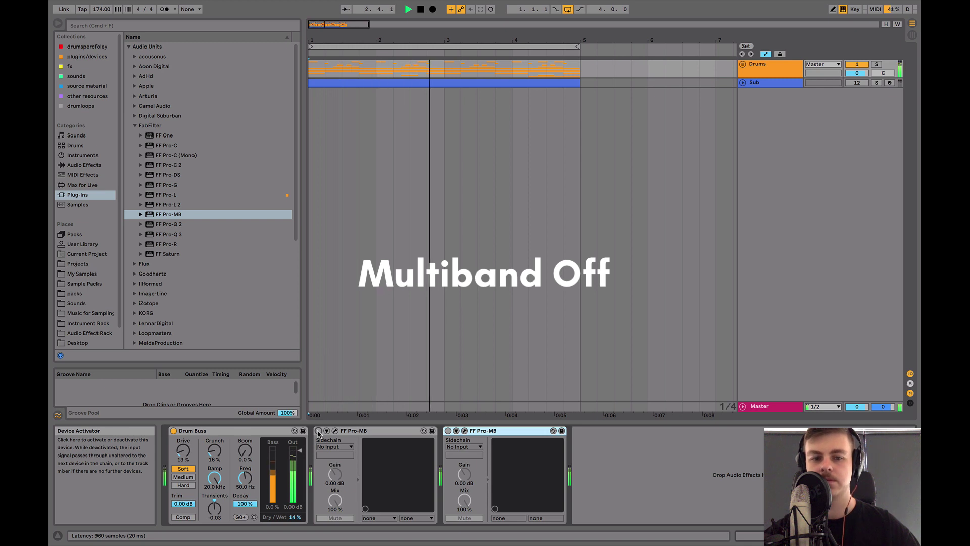
click(319, 431)
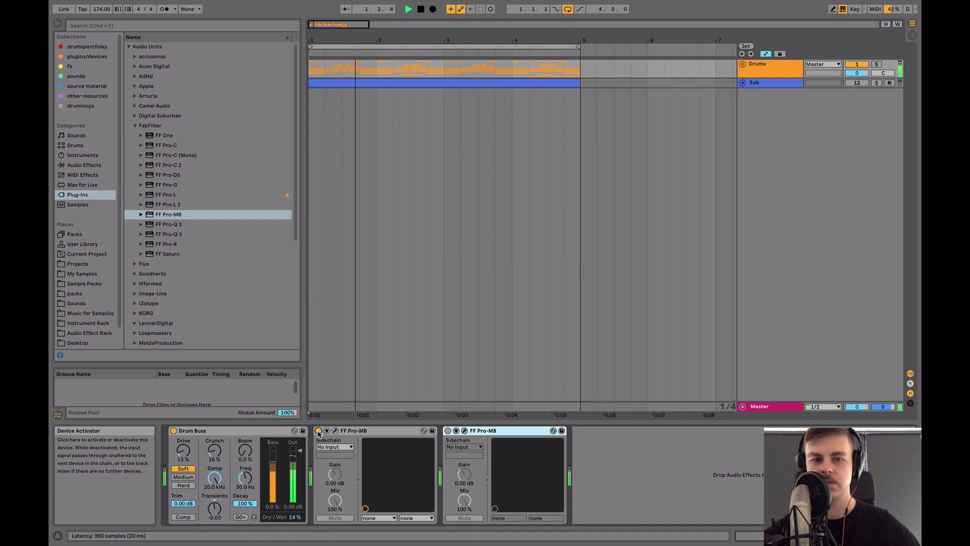
key(space)
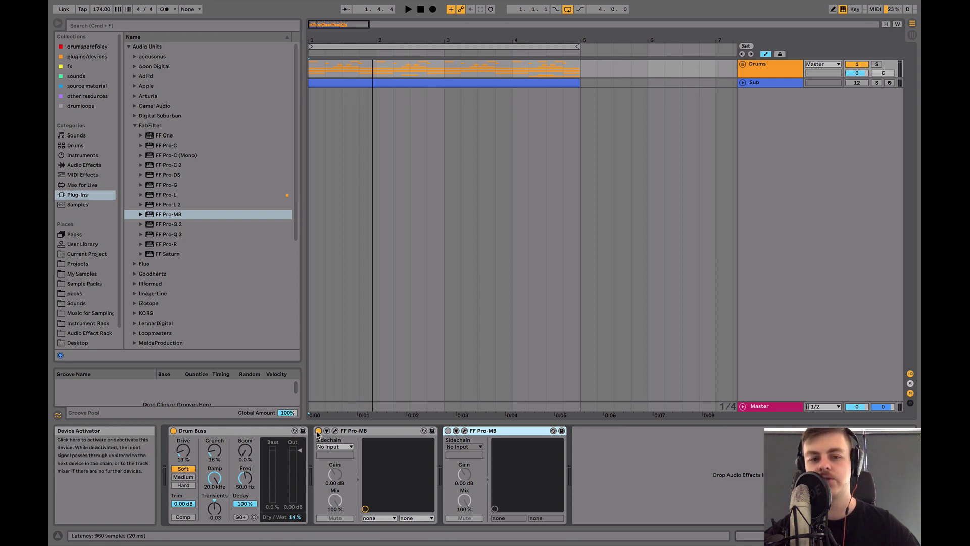
key(space)
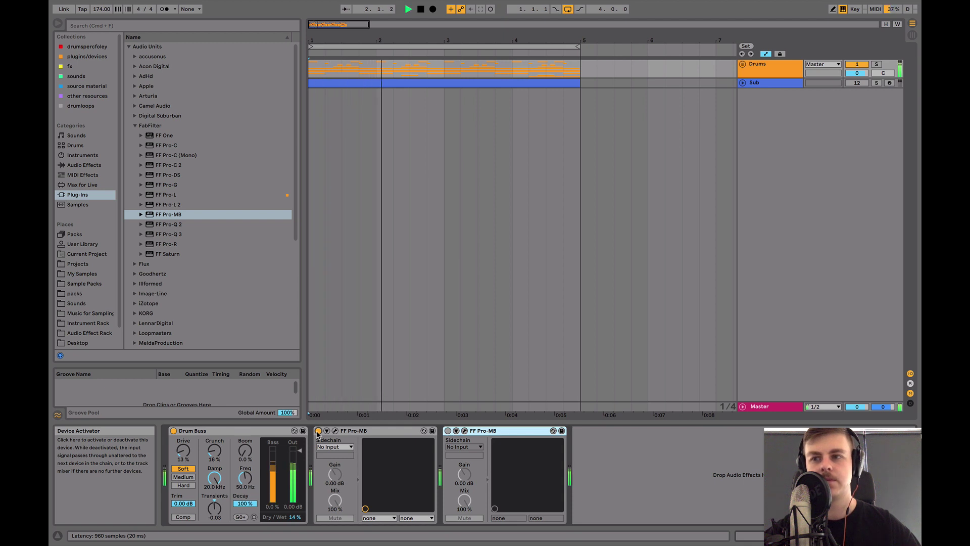
click(319, 430)
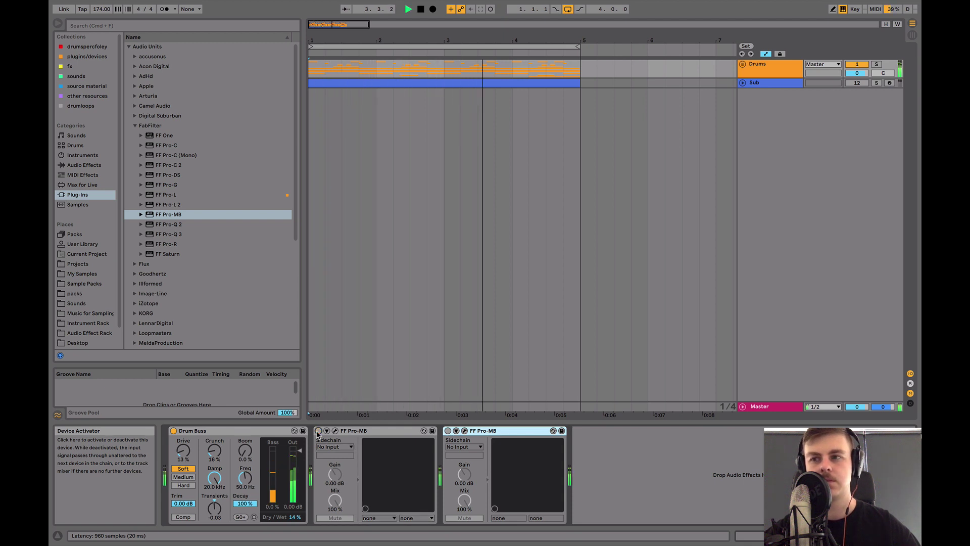
click(318, 430)
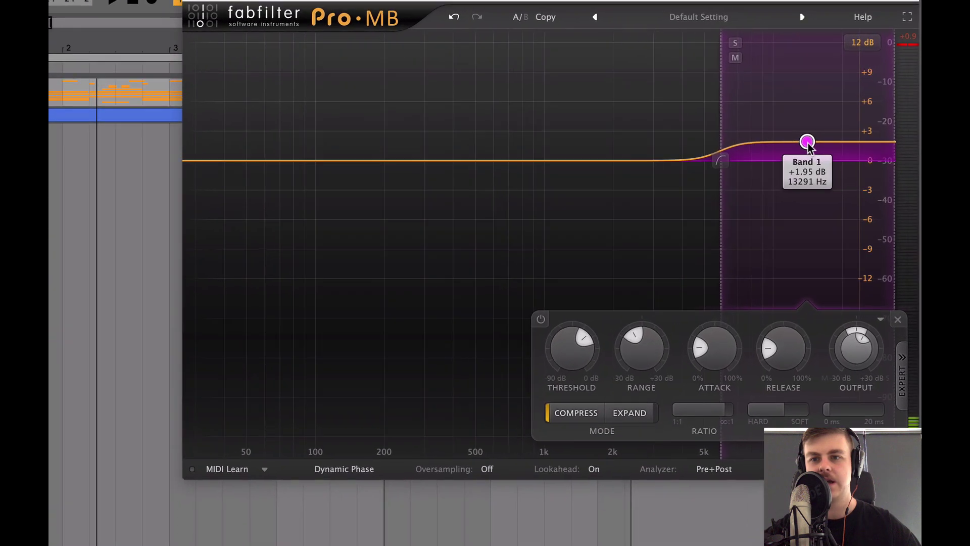
Try lowering Band 1's level to about +0.88 dB and undo the change.
drag(801, 150, 802, 163)
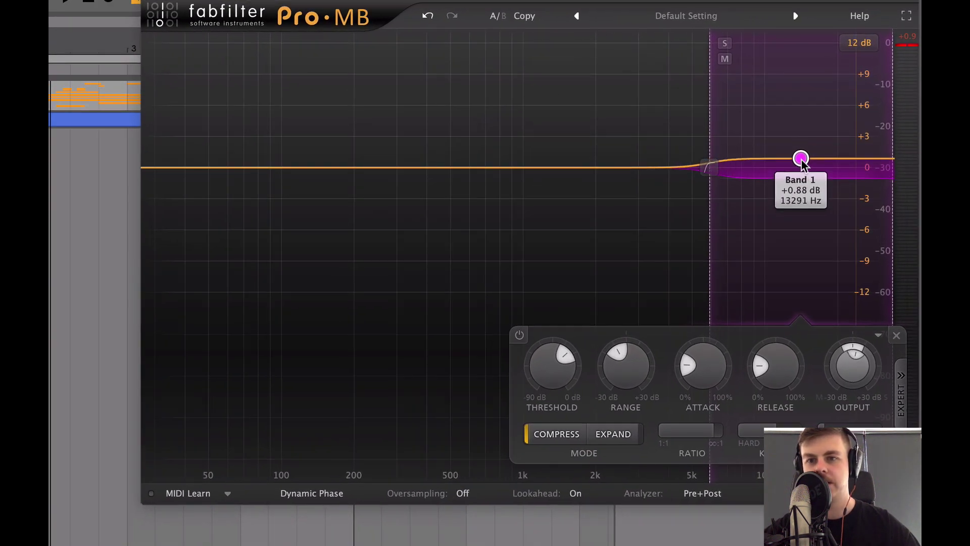
click(428, 15)
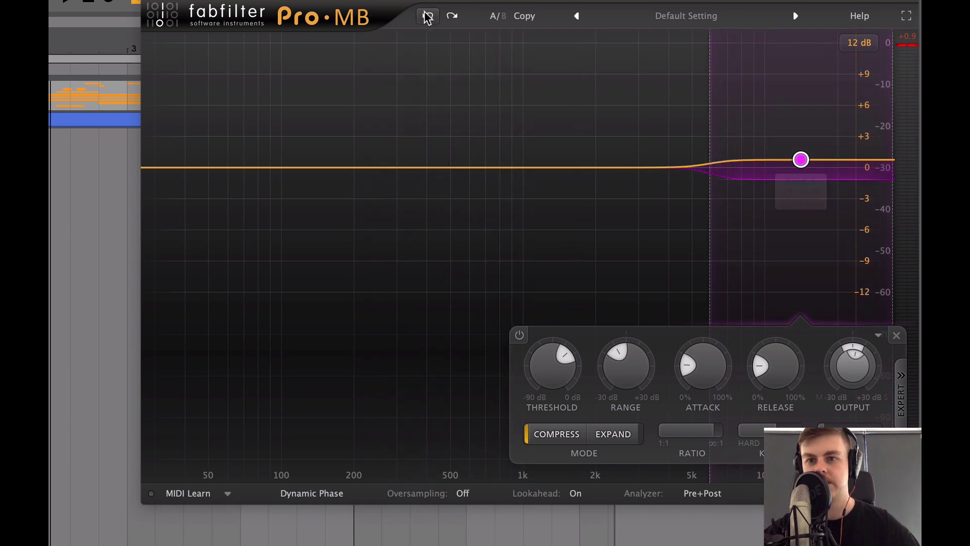
click(428, 16)
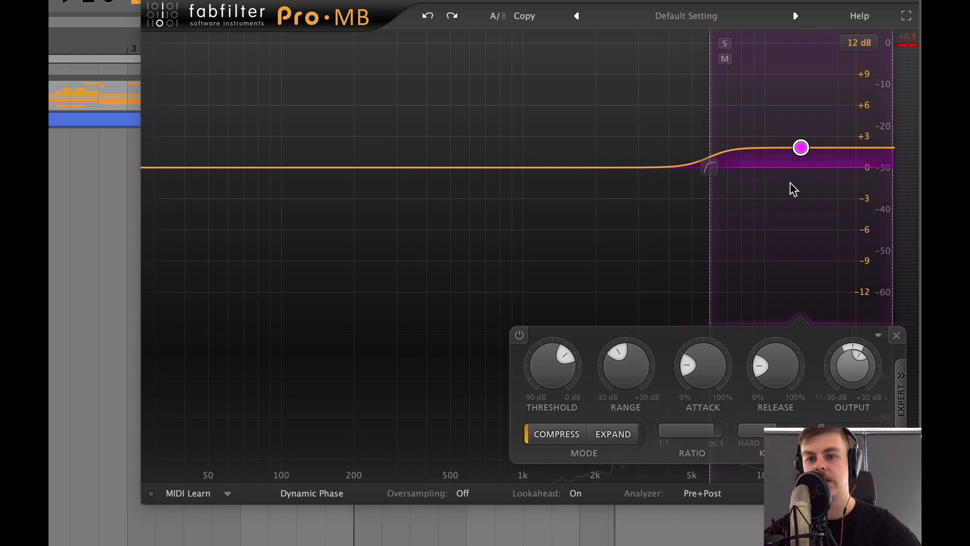
Play the loop to watch Band 1's input level, and set its threshold to -20.83 dB.
mouse_move(799, 150)
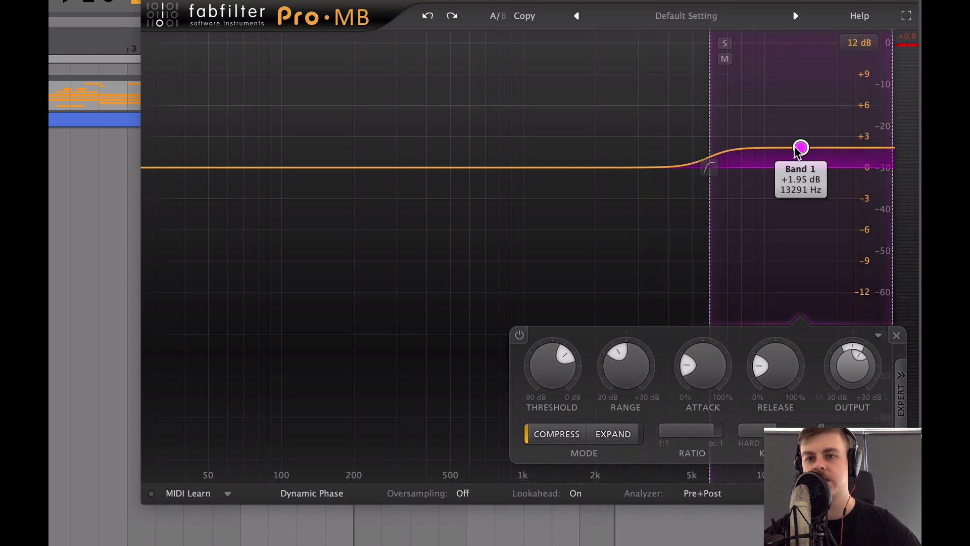
mouse_move(715, 154)
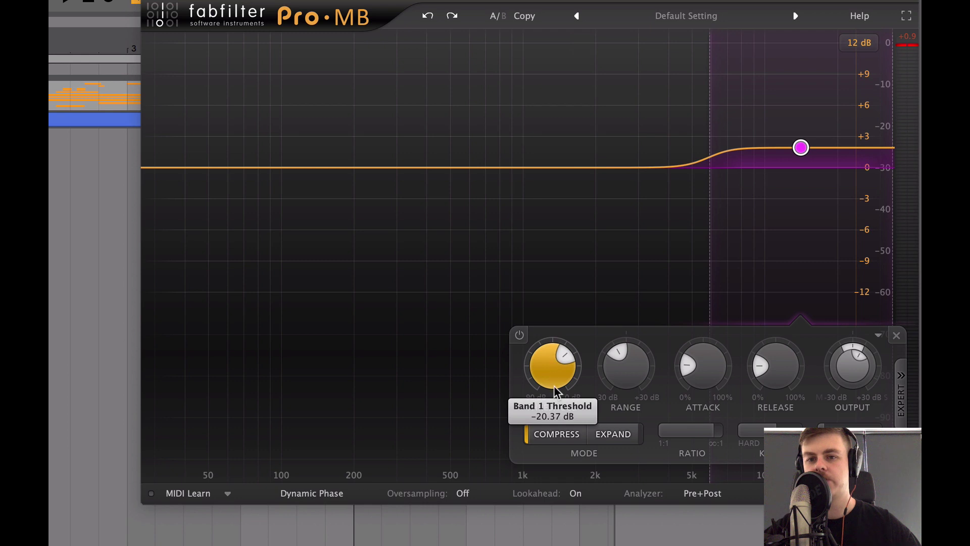
key(space)
mouse_move(566, 367)
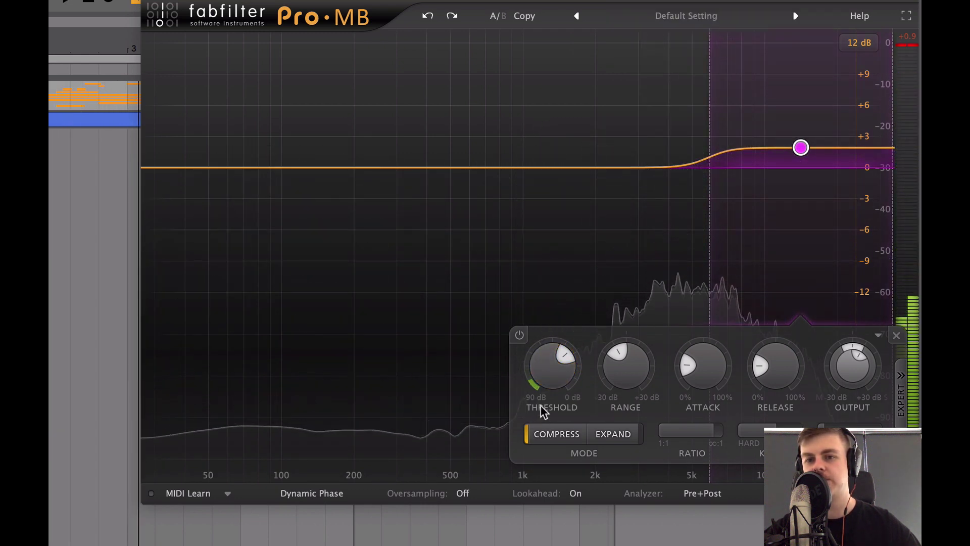
key(space)
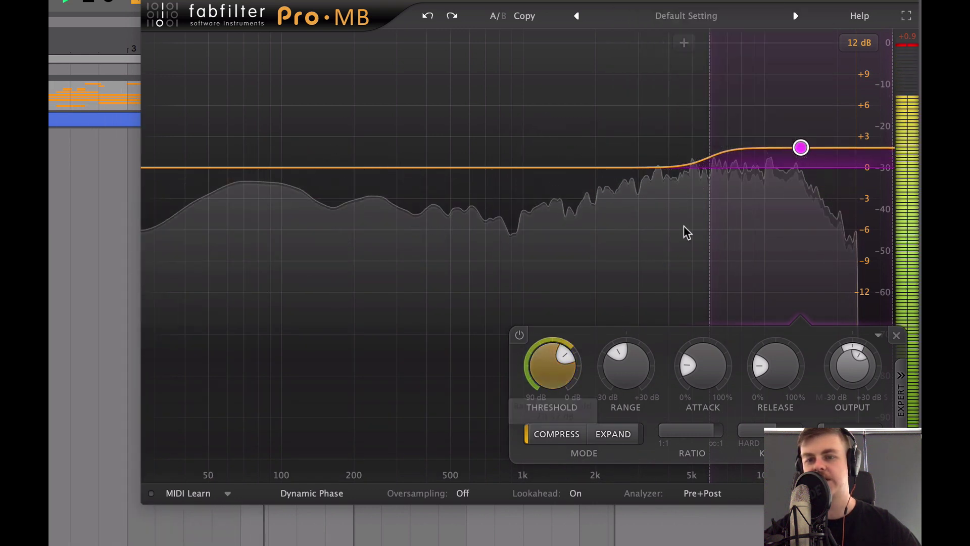
click(559, 374)
drag(560, 373, 560, 376)
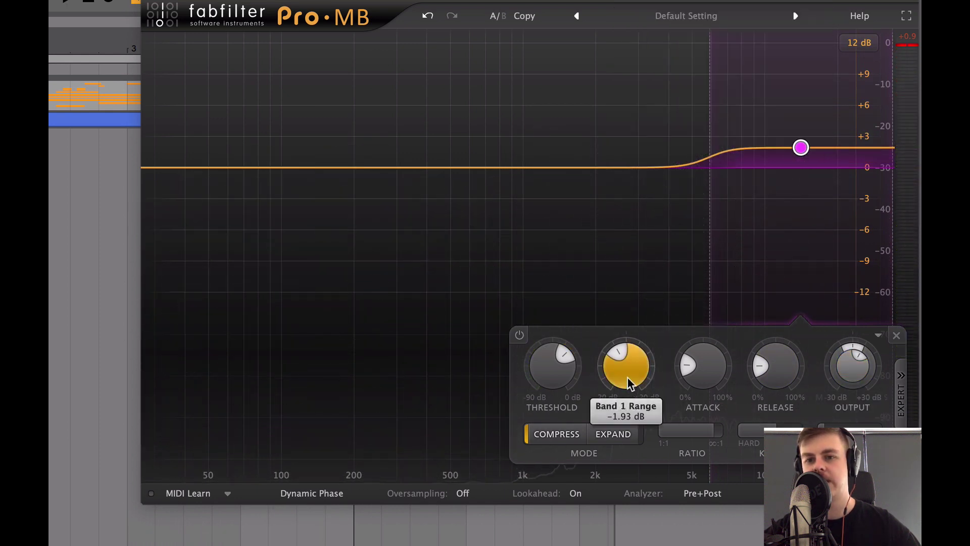
Play the loop and extend Band 1's compression range slightly further downward on the display.
mouse_move(627, 383)
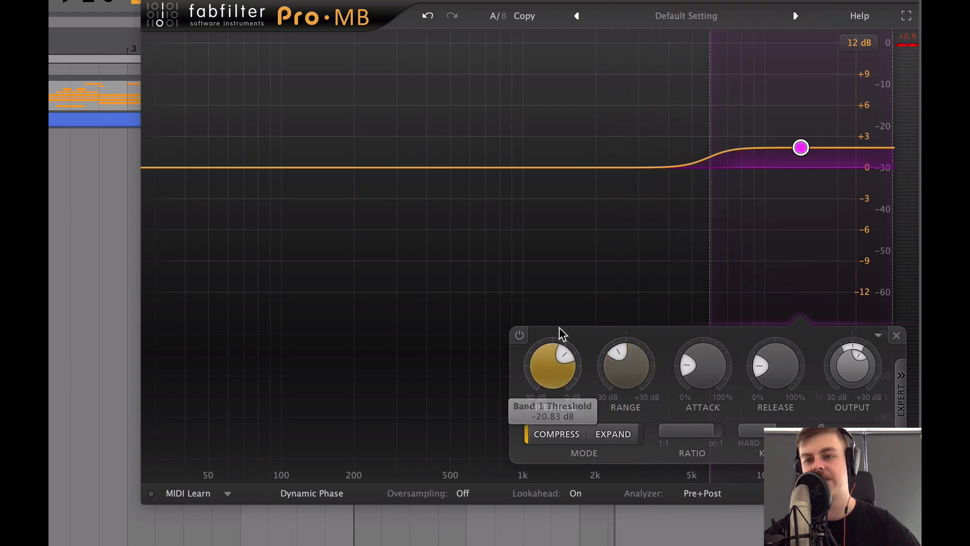
key(space)
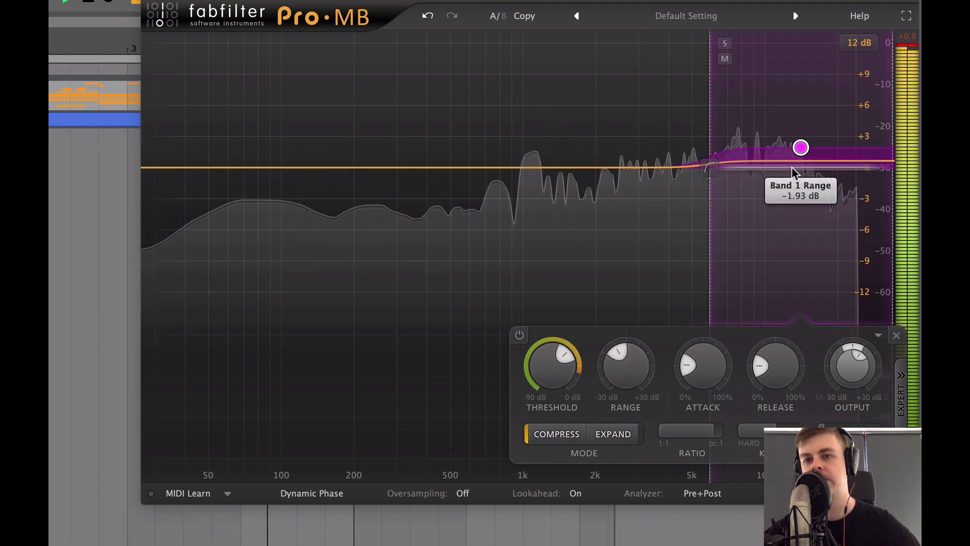
mouse_move(793, 168)
mouse_down()
mouse_move(791, 299)
mouse_move(792, 169)
mouse_up()
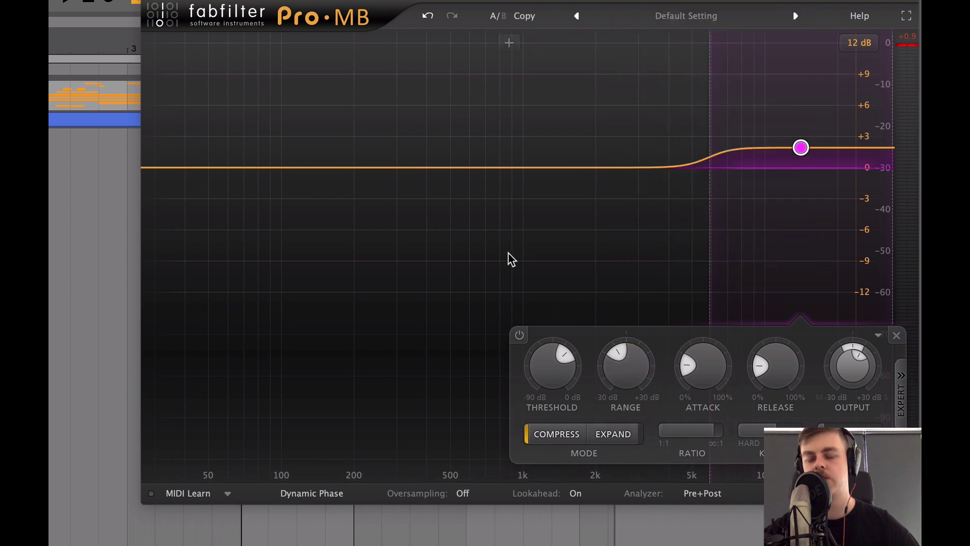
Shorten Band 1's attack and release times.
mouse_move(677, 431)
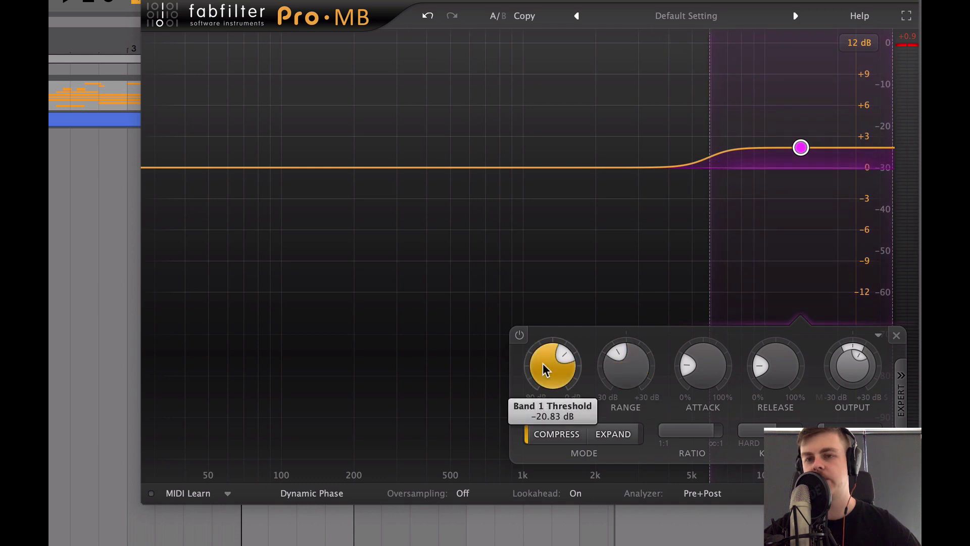
mouse_move(543, 364)
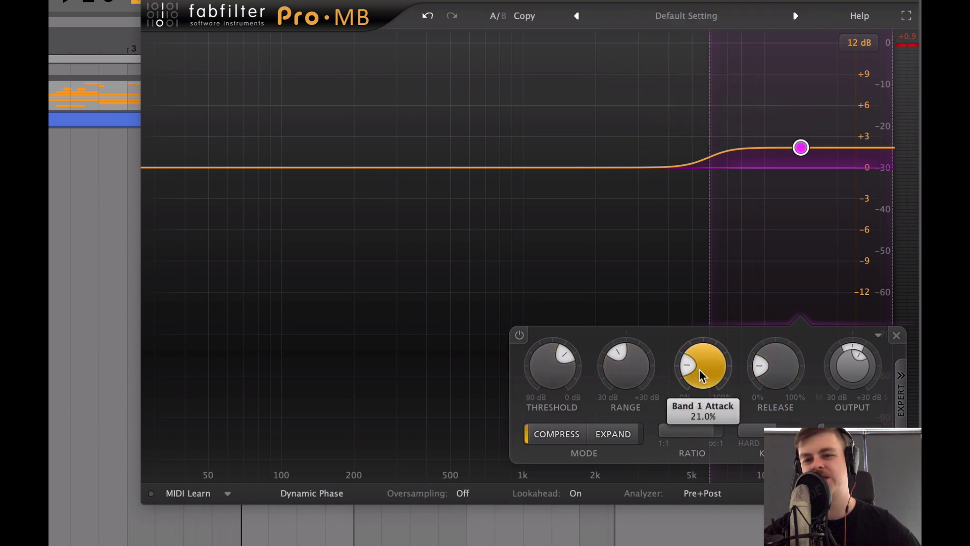
drag(700, 372, 700, 384)
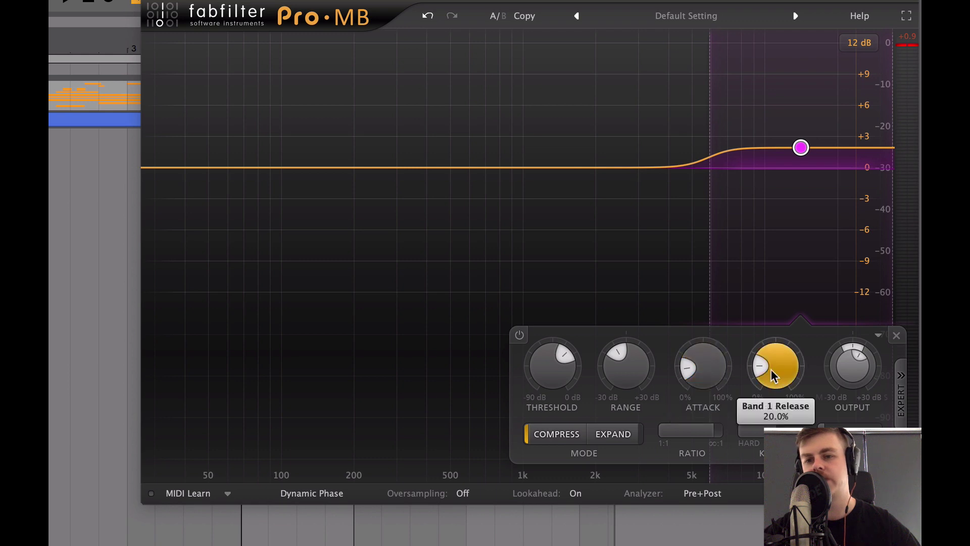
drag(772, 376, 772, 406)
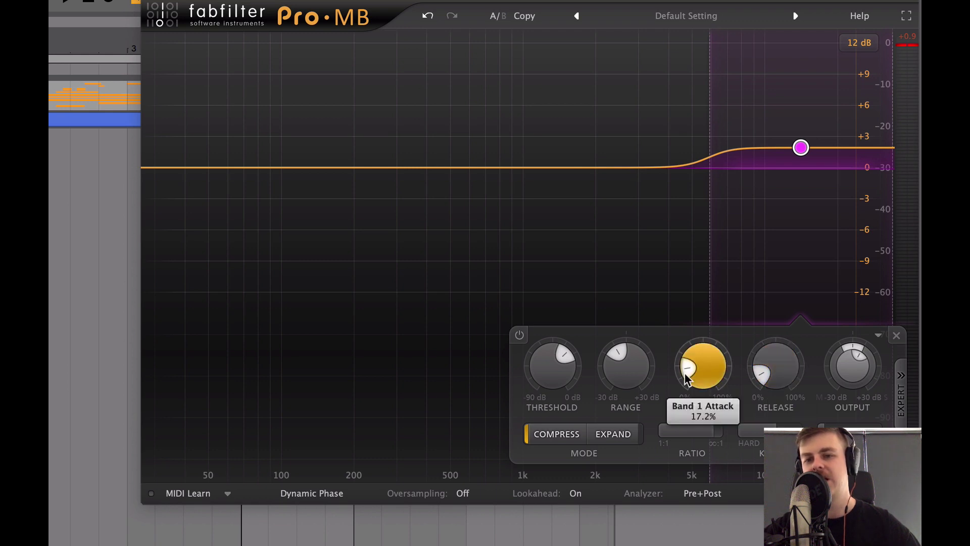
drag(693, 377, 693, 389)
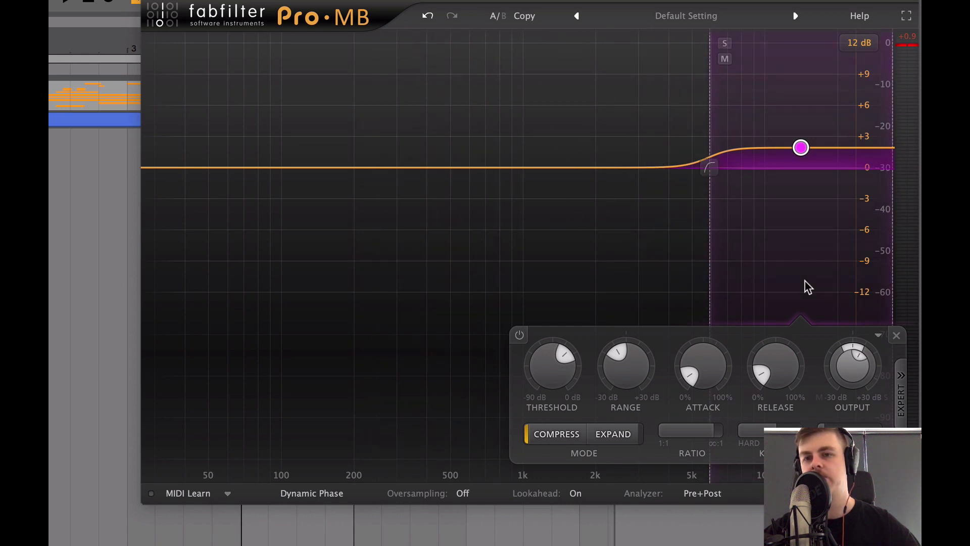
Lengthen Band 1's attack and release to roughly their earlier positions, auditioning the loop.
drag(693, 390, 691, 338)
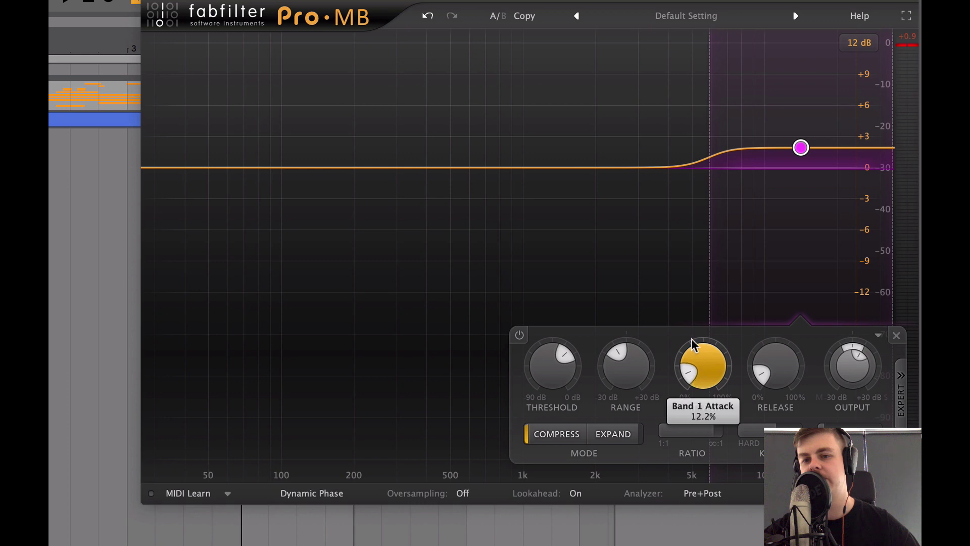
drag(770, 364, 693, 333)
key(space)
key(space)
drag(761, 360, 760, 333)
click(696, 368)
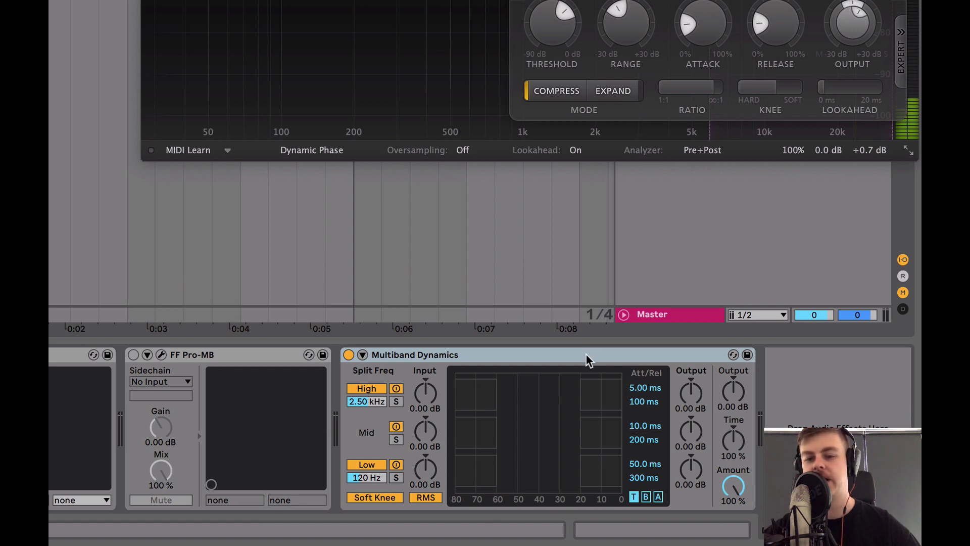
Check the high band's attack and release times in Multiband Dynamics, and delete that device from the Drums track.
click(638, 401)
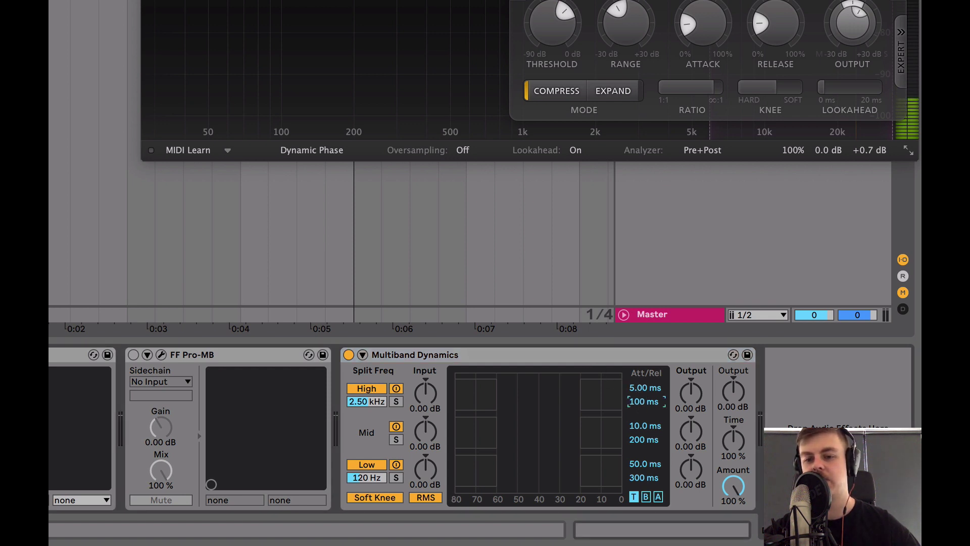
click(598, 357)
key(Delete)
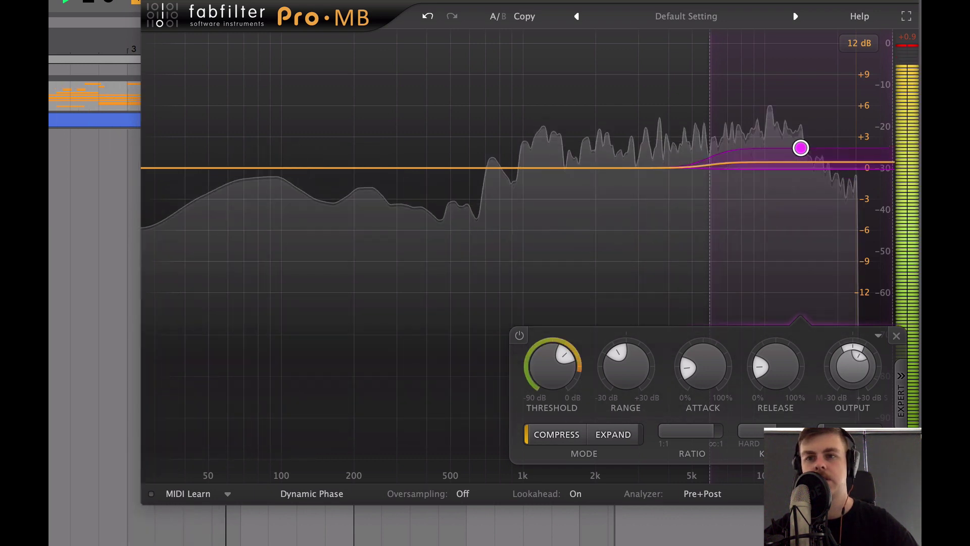
Stop playback, close the Pro-MB window, and delete the deactivated second FF Pro-MB from the Drums track.
key(space)
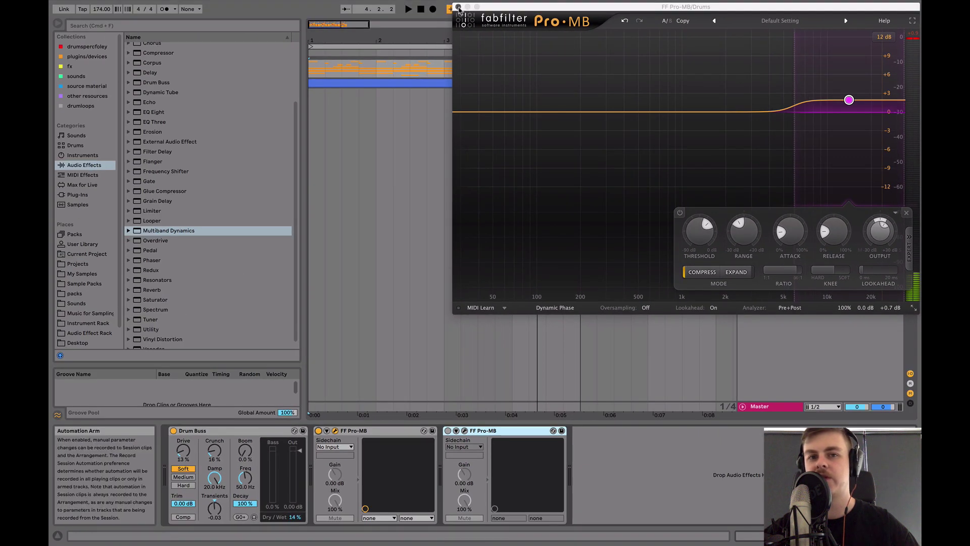
click(458, 7)
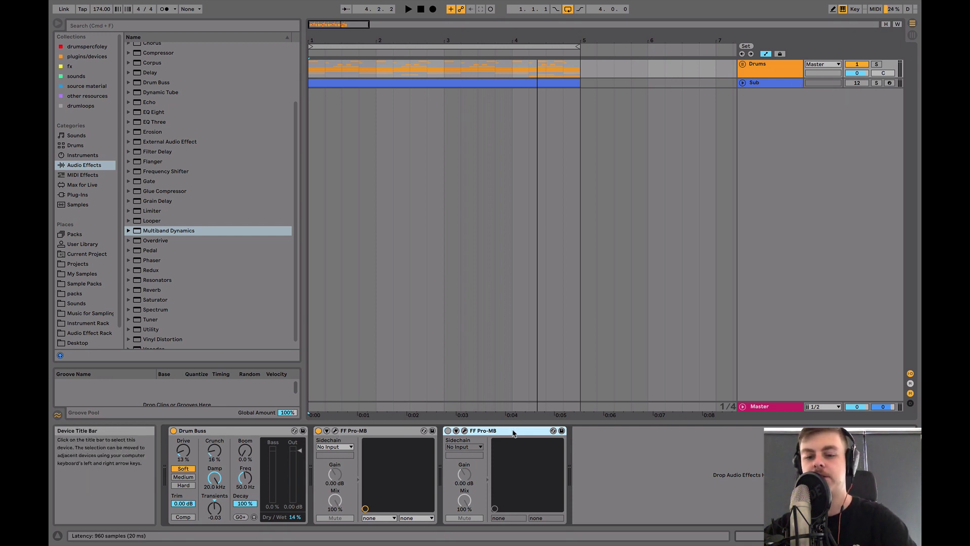
key(Delete)
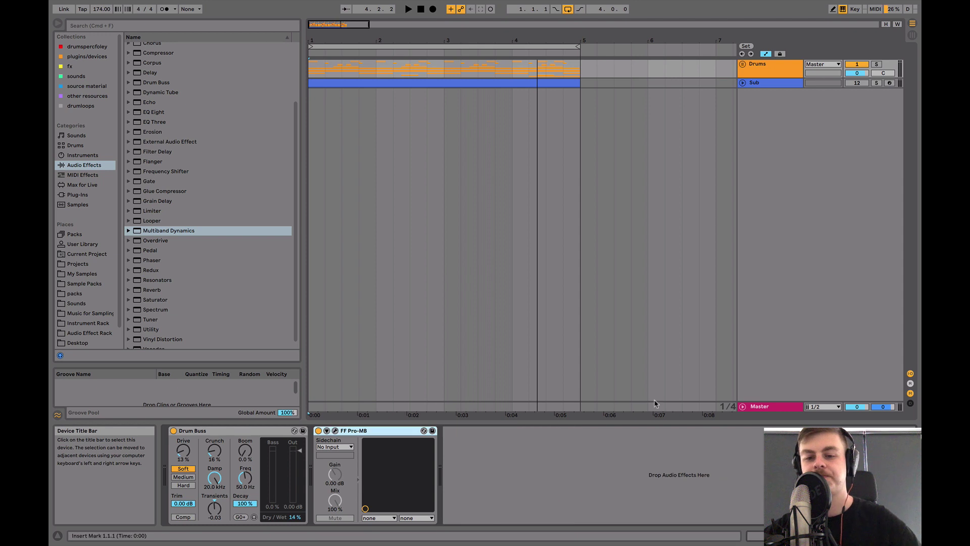
With the Master devices shown, activate the Sub track and set its volume to -5.1 dB while auditioning the loop.
click(773, 407)
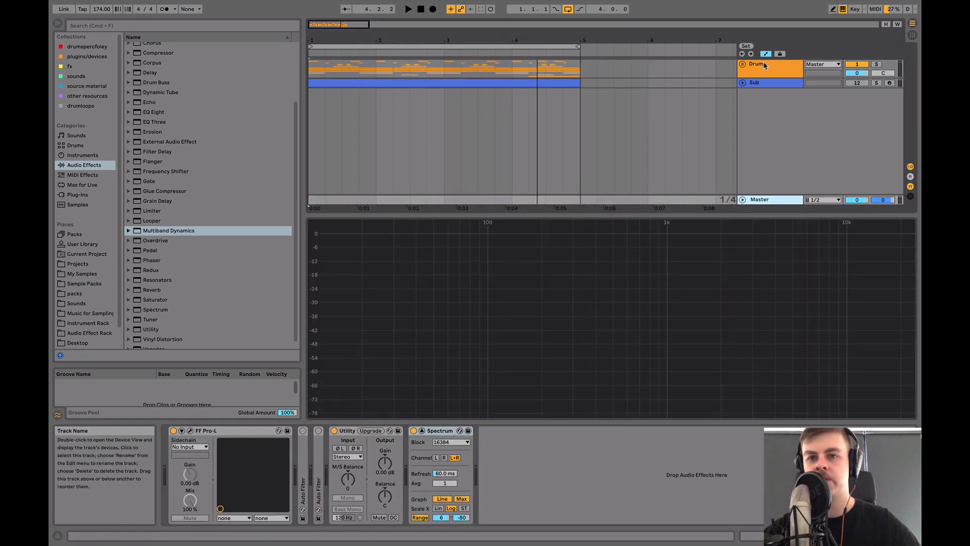
click(367, 82)
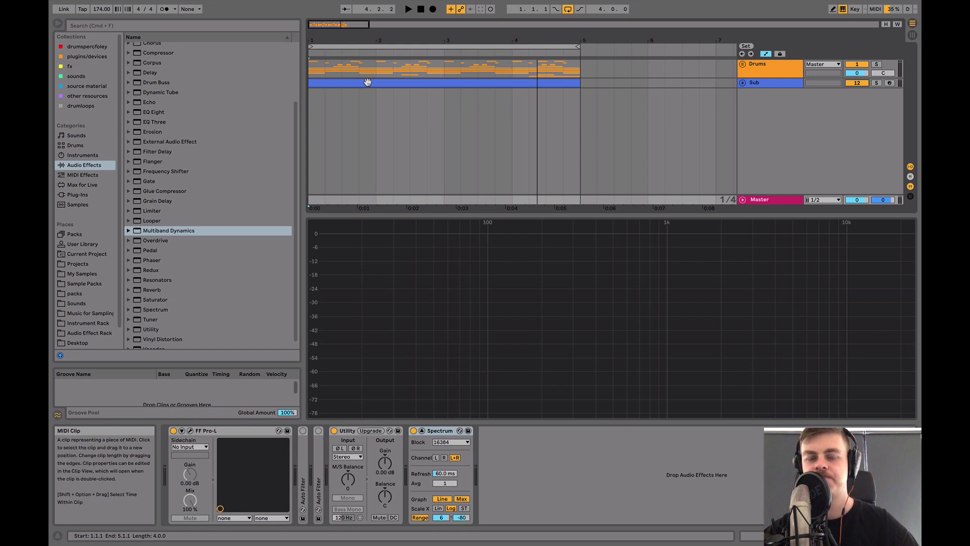
key(space)
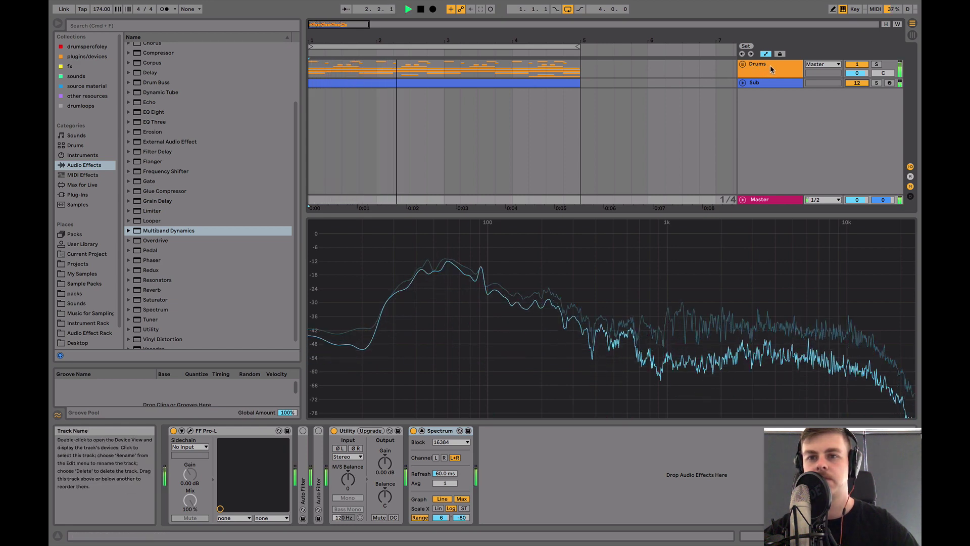
click(742, 82)
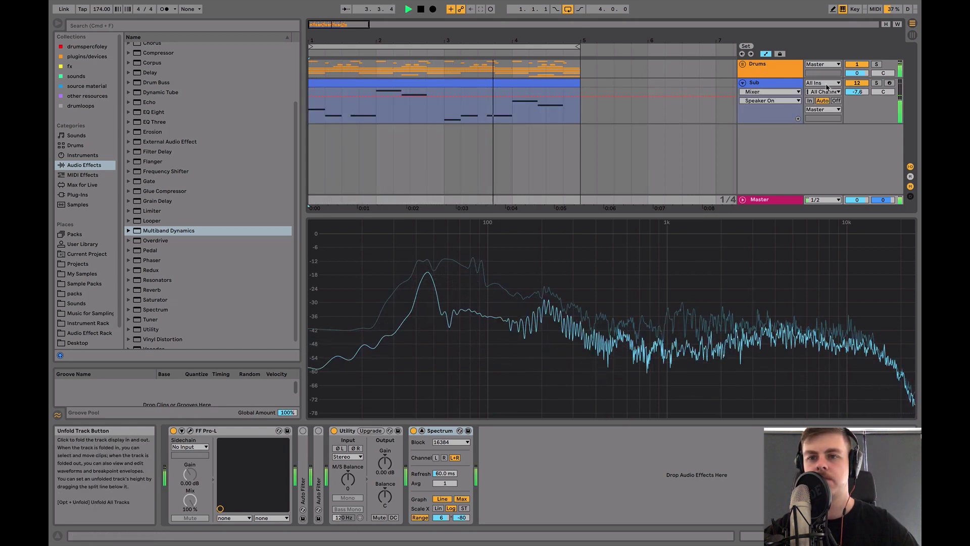
drag(861, 91, 857, 83)
key(space)
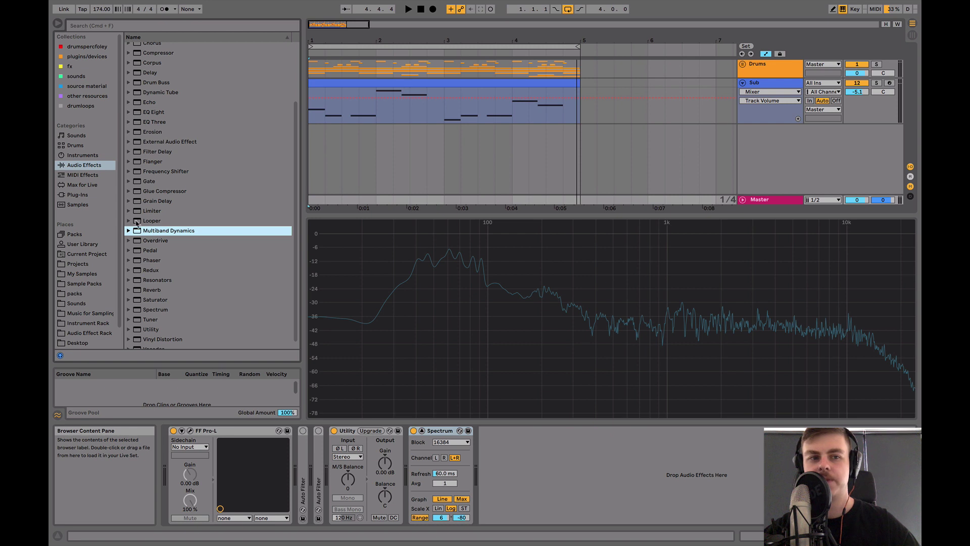
Add FabFilter's FF Pro-MB before FF Pro-L on the Master track and show its interface full screen.
click(77, 195)
click(159, 214)
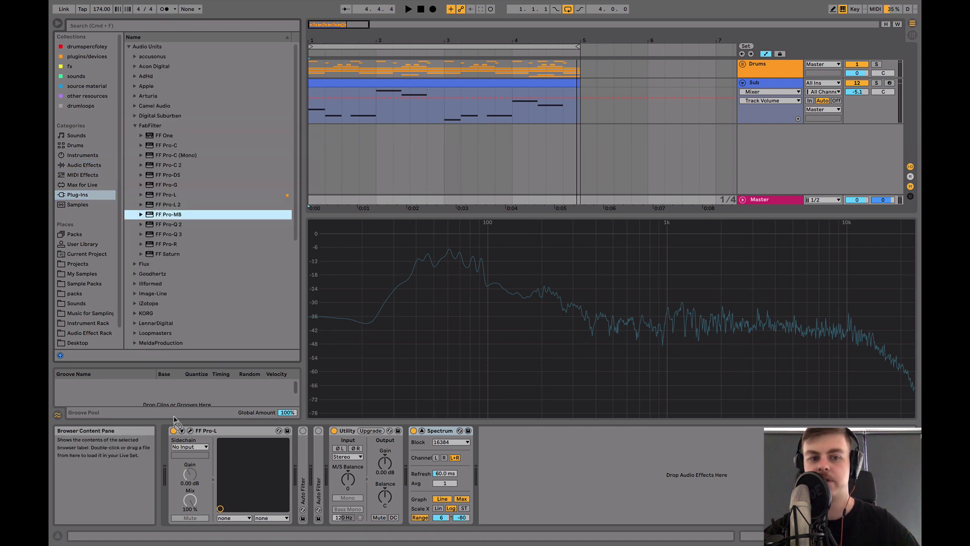
drag(173, 420, 184, 502)
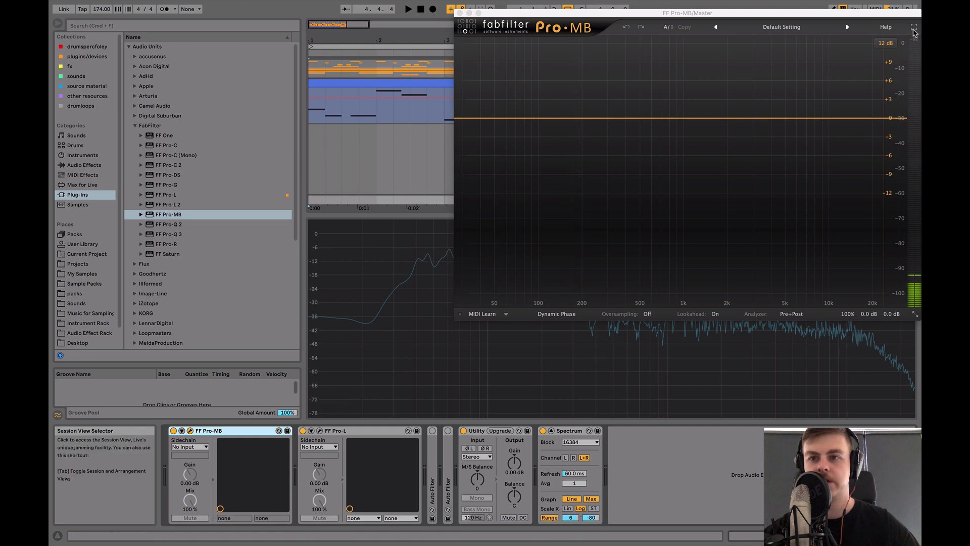
click(914, 28)
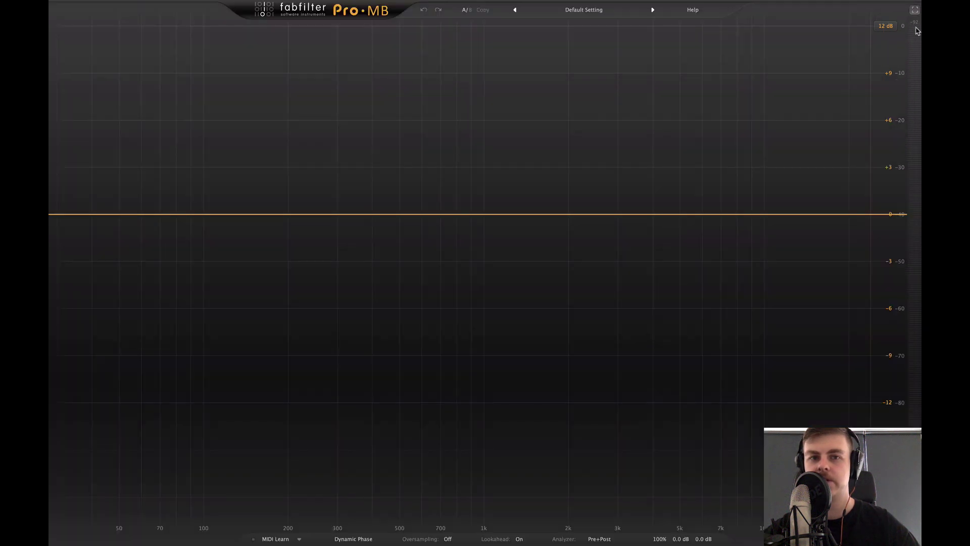
Create a soloed low band with its high crossover at about 190 Hz, and check the available phase modes.
click(96, 214)
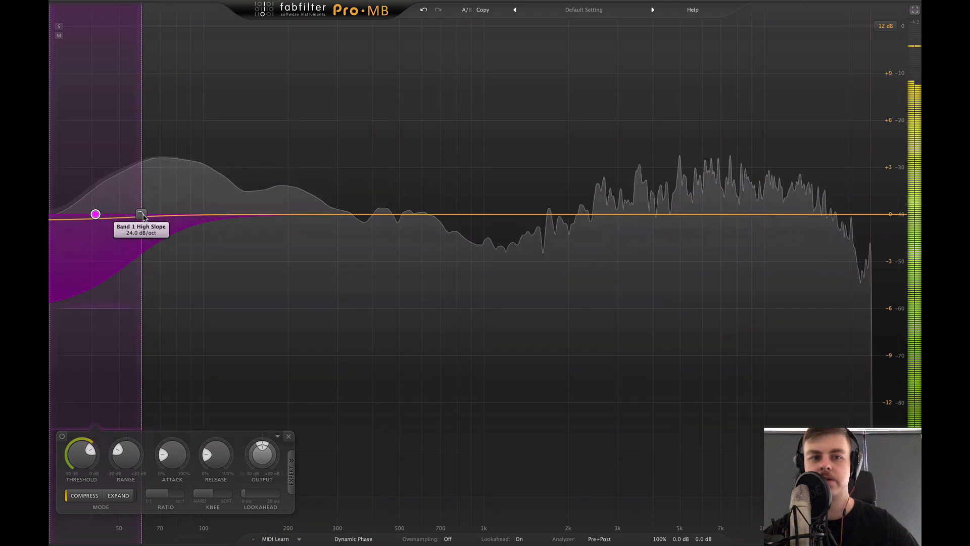
drag(139, 215, 255, 217)
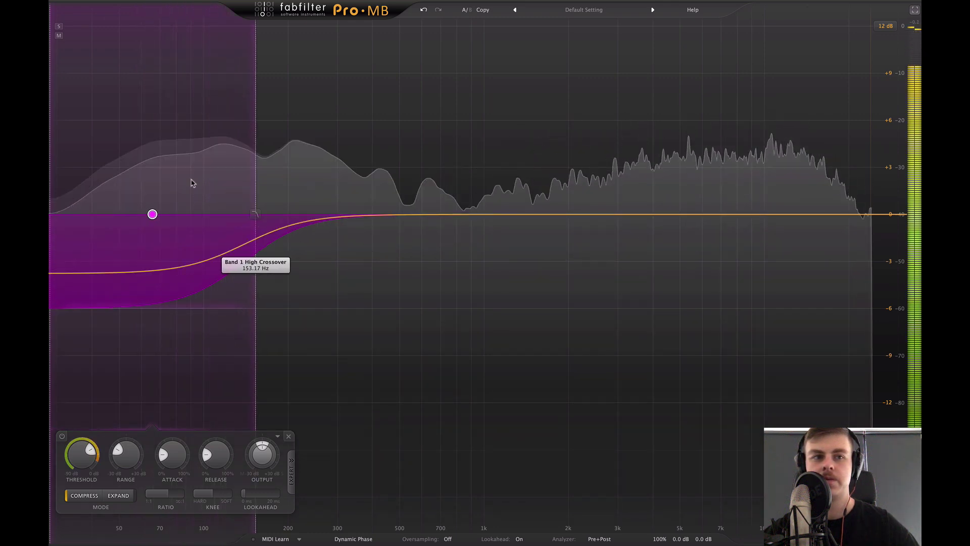
click(59, 26)
drag(257, 217, 286, 218)
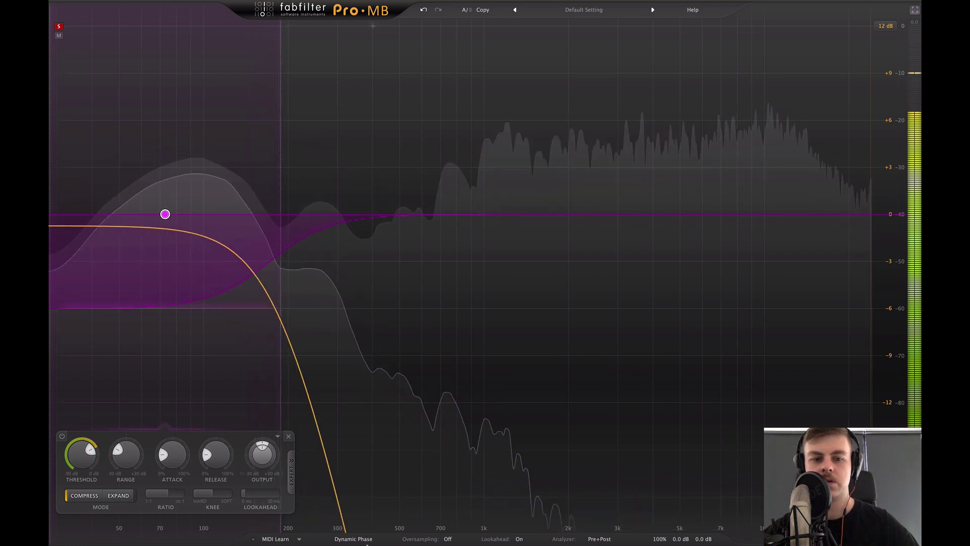
click(367, 540)
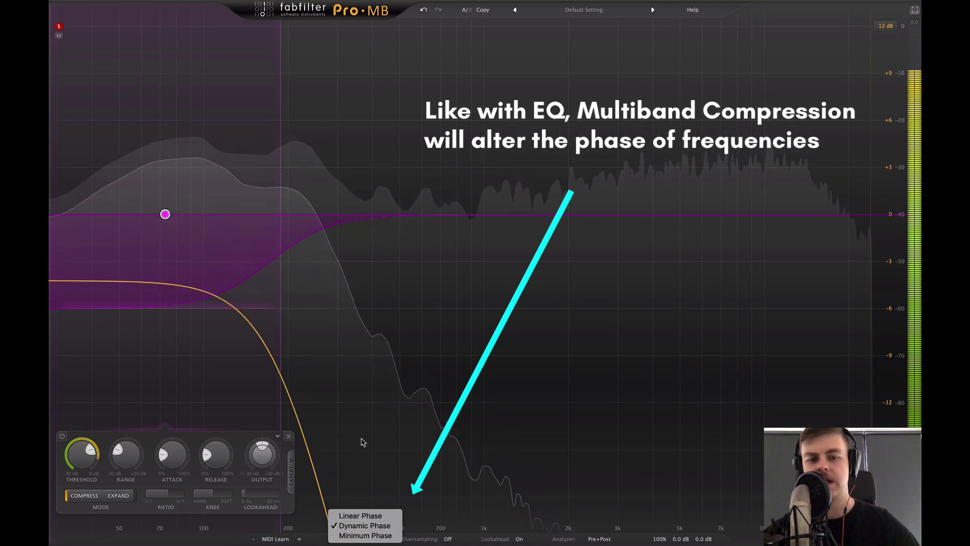
click(258, 374)
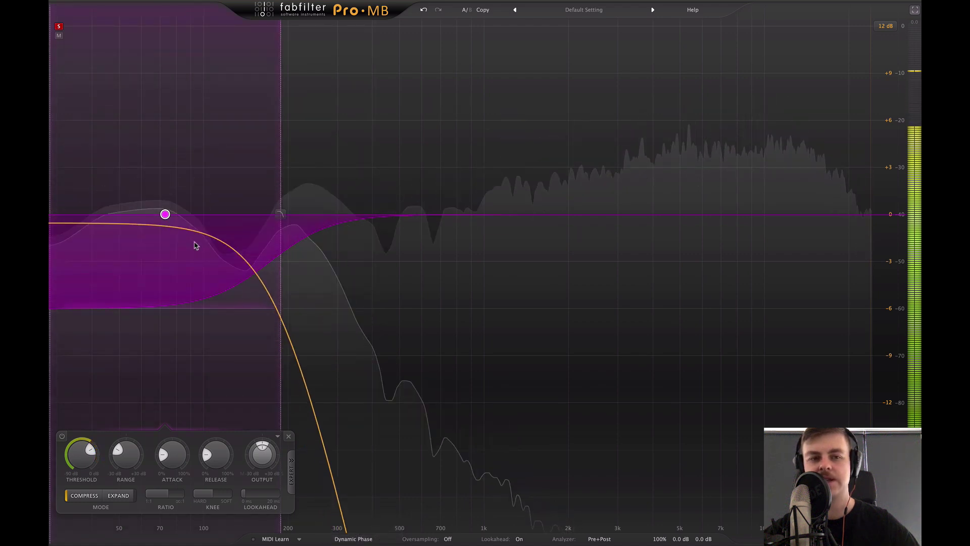
Steepen Band 1's high slope, lower its high crossover slightly, and raise its level to about +1 dB.
drag(280, 215, 279, 84)
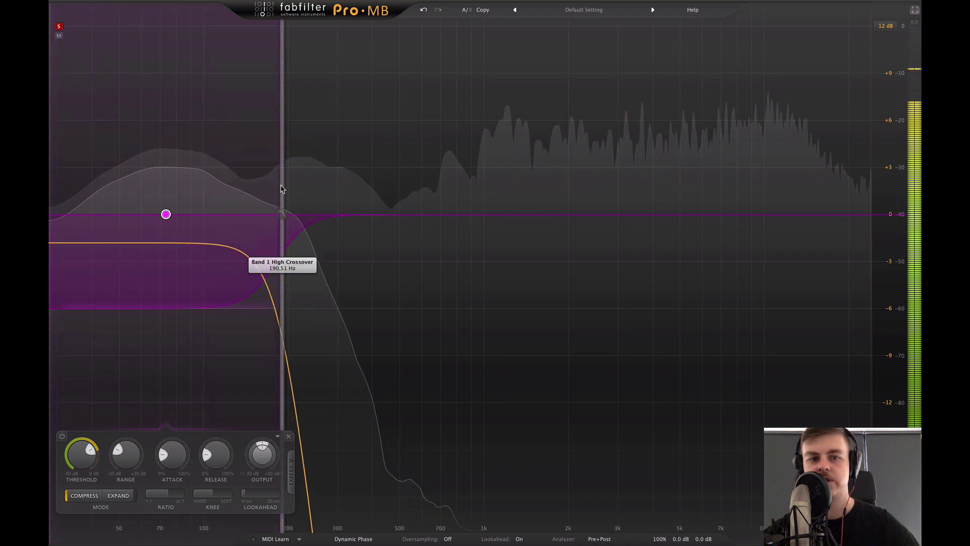
drag(277, 189, 266, 189)
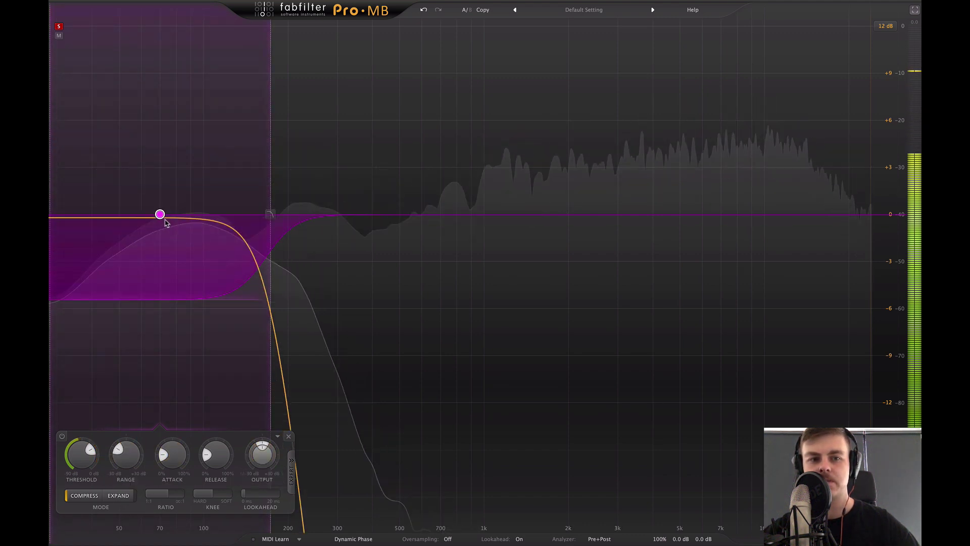
drag(160, 214, 161, 199)
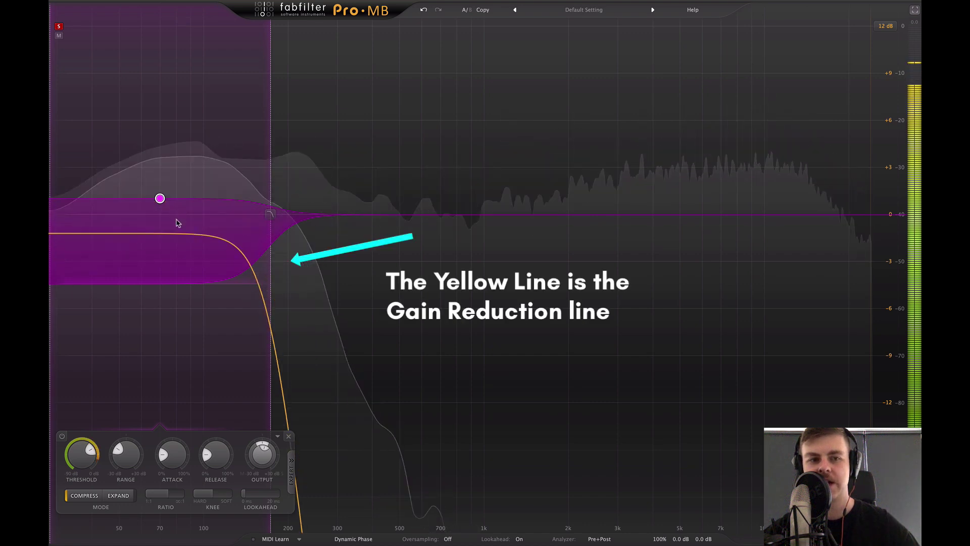
Reduce Band 1's range slightly, check its ratio setting, and compare the soloed band bypassed and active.
mouse_move(88, 452)
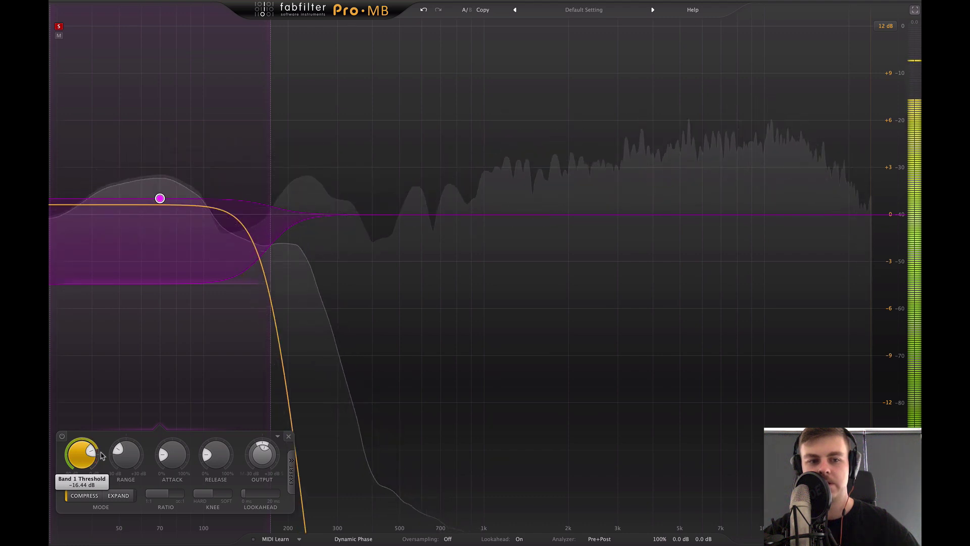
mouse_move(120, 459)
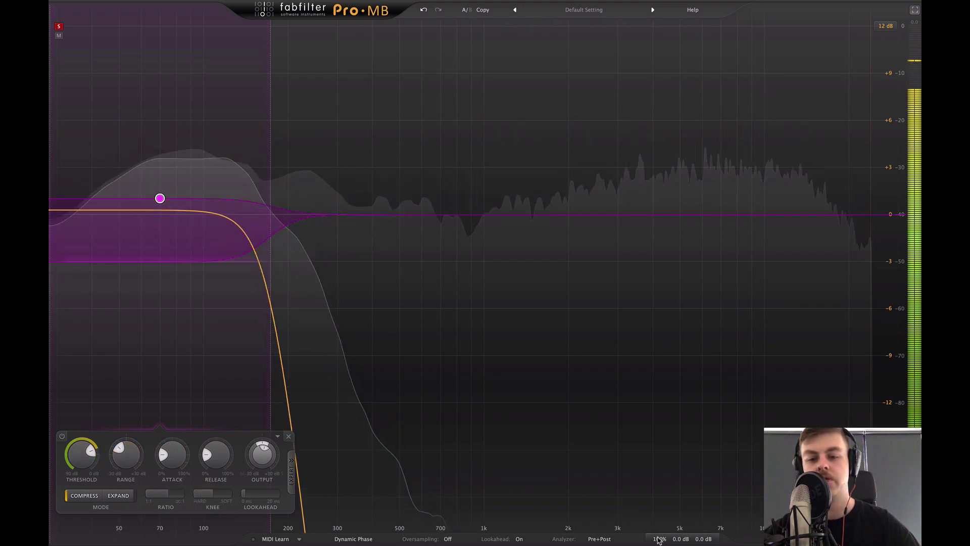
mouse_move(659, 540)
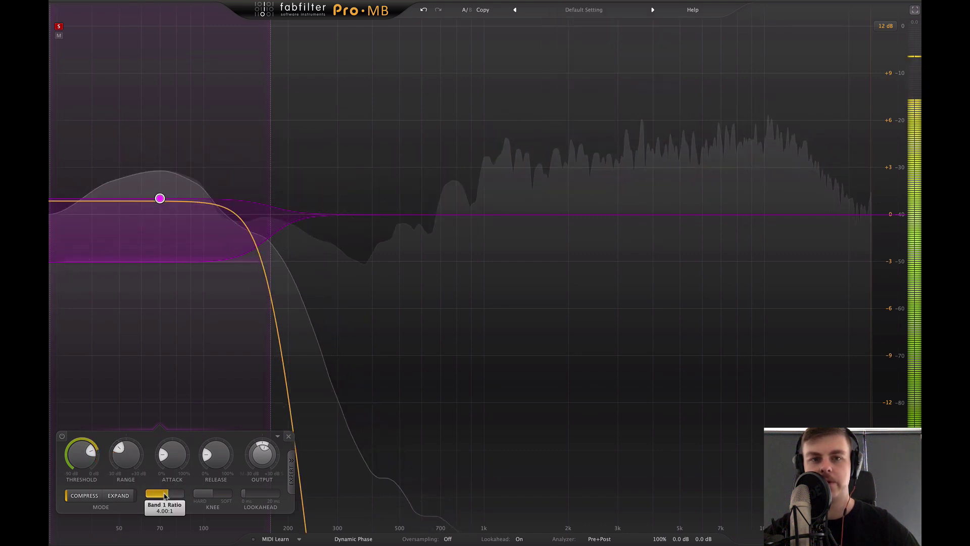
mouse_move(165, 495)
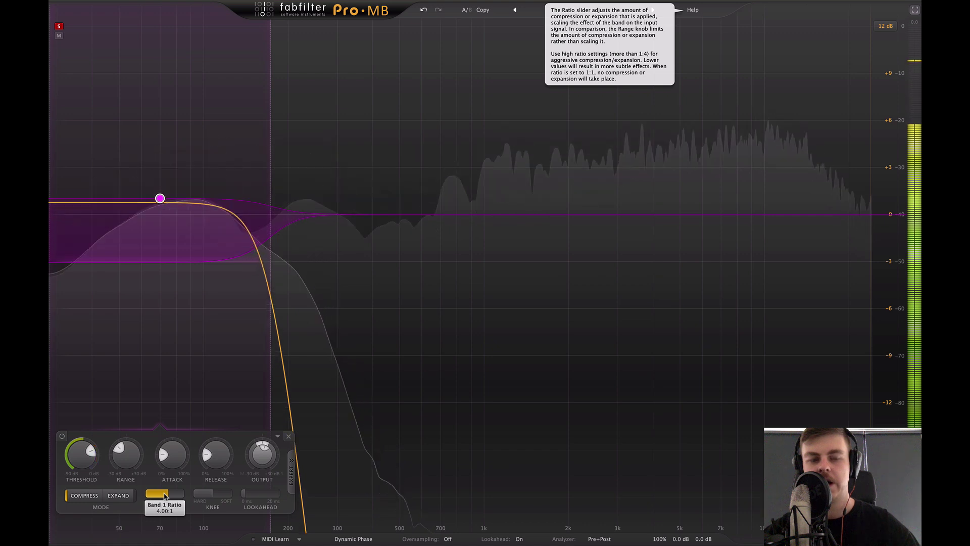
click(62, 436)
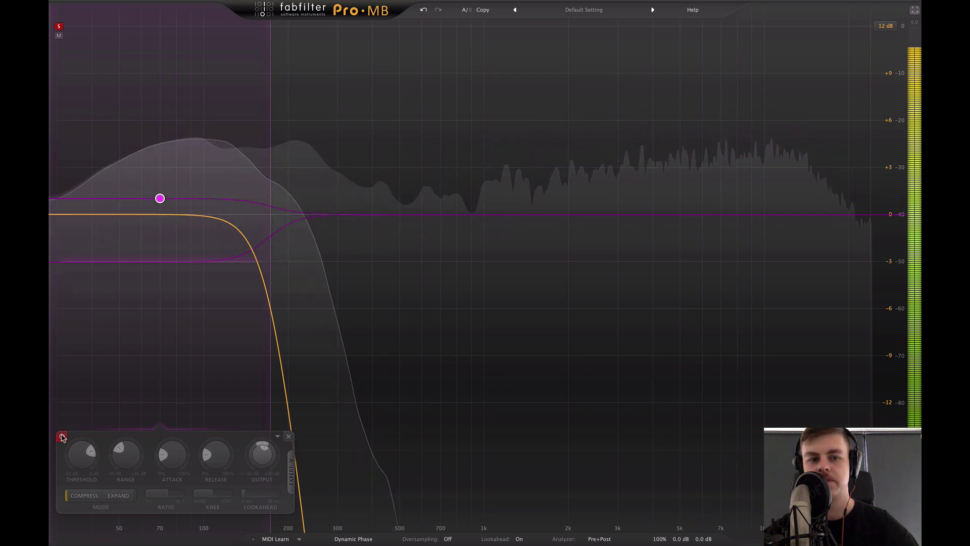
click(62, 436)
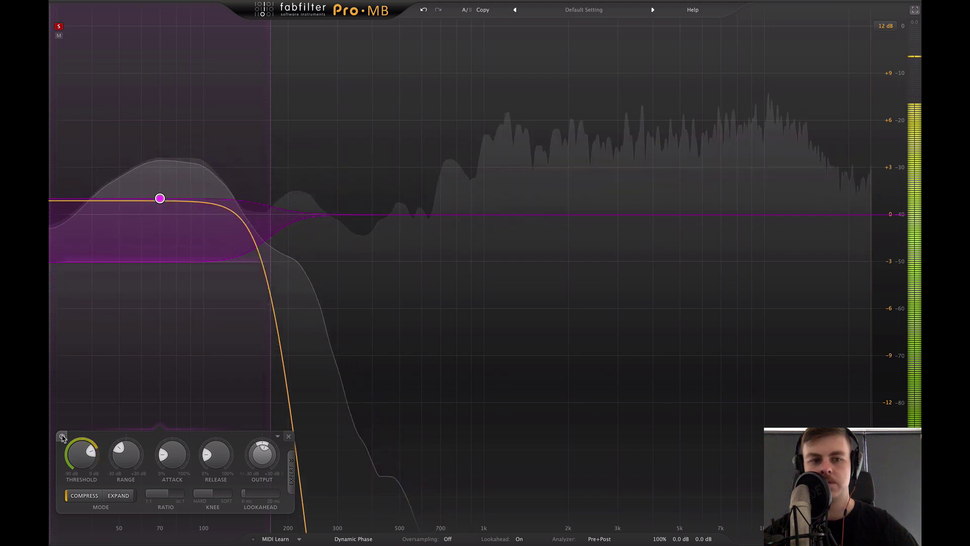
Adjust Band 1's release slightly and lengthen its attack to about 36%.
mouse_move(216, 454)
mouse_down()
mouse_move(210, 423)
mouse_move(207, 457)
mouse_up()
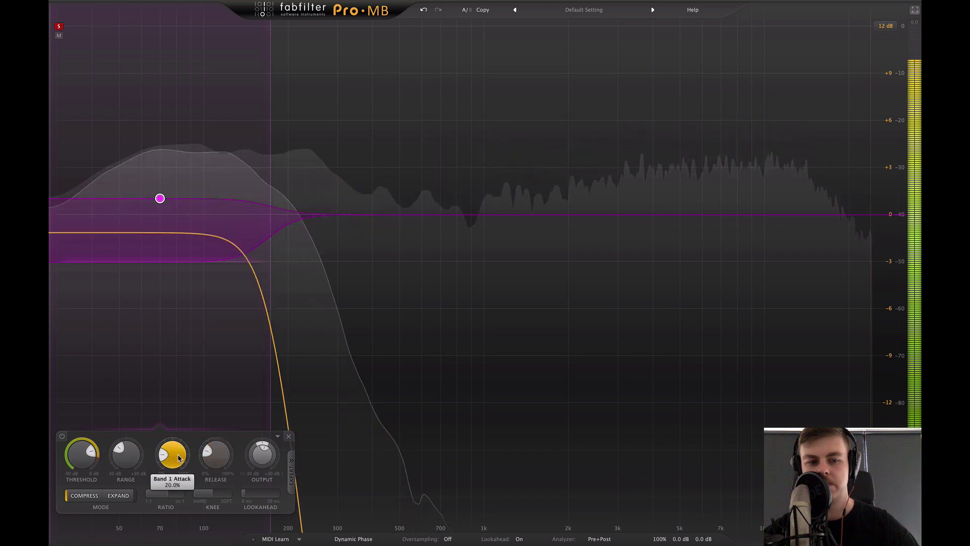
drag(179, 446, 172, 432)
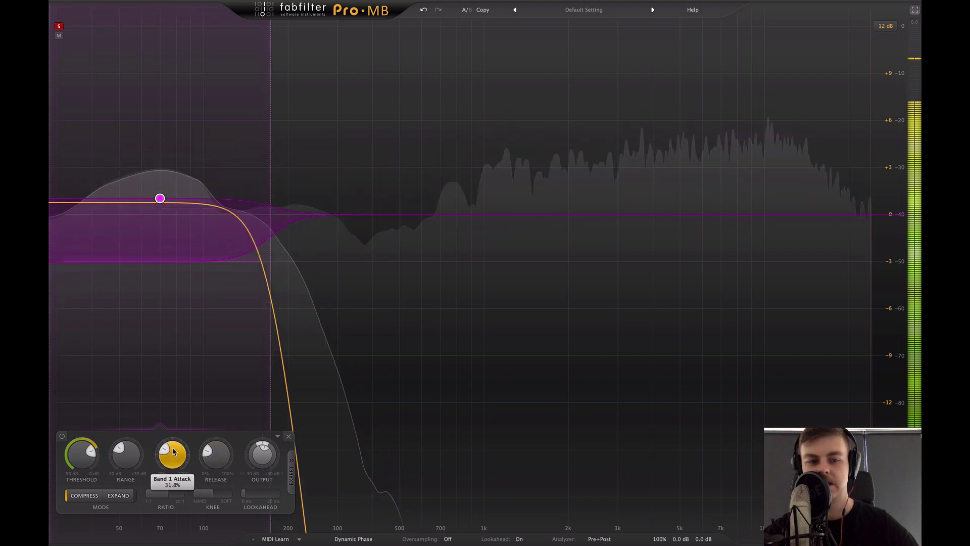
mouse_move(173, 451)
mouse_down()
mouse_move(168, 426)
mouse_move(181, 460)
mouse_up()
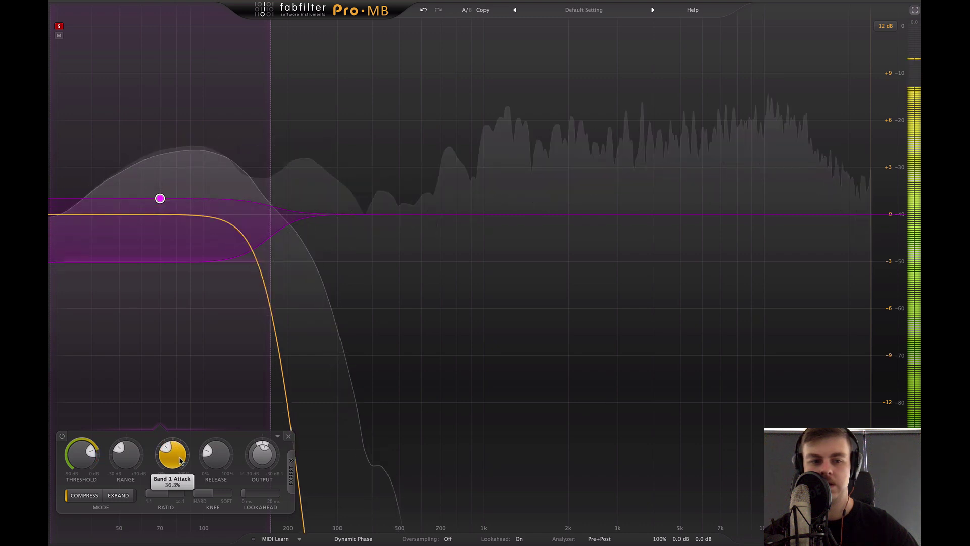
Bypass and re-enable Band 1 twice to compare the low end with and without compression.
click(62, 436)
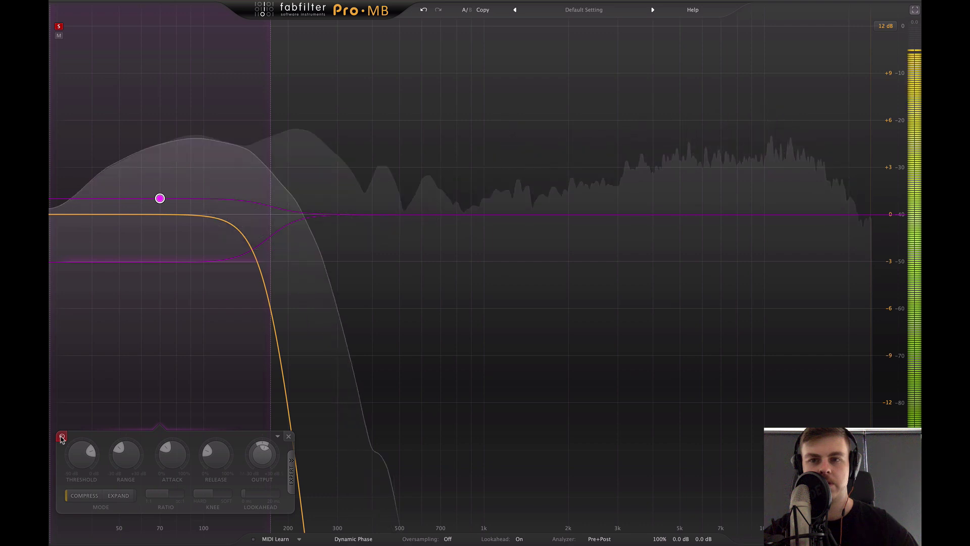
click(62, 437)
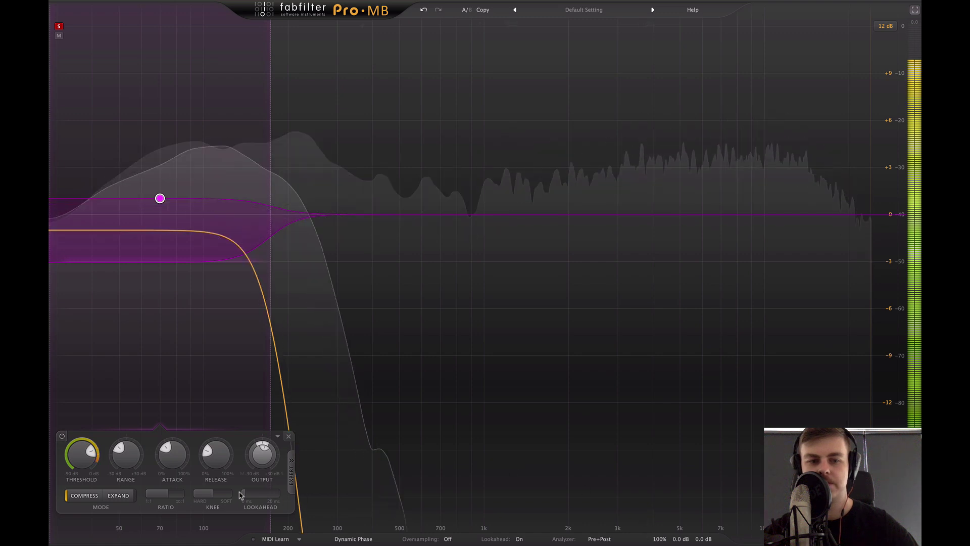
click(62, 436)
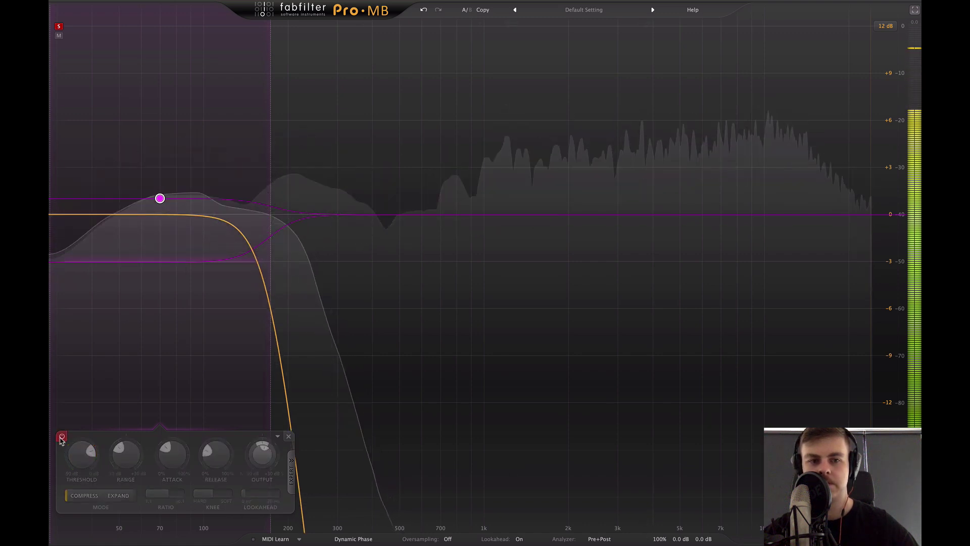
click(61, 437)
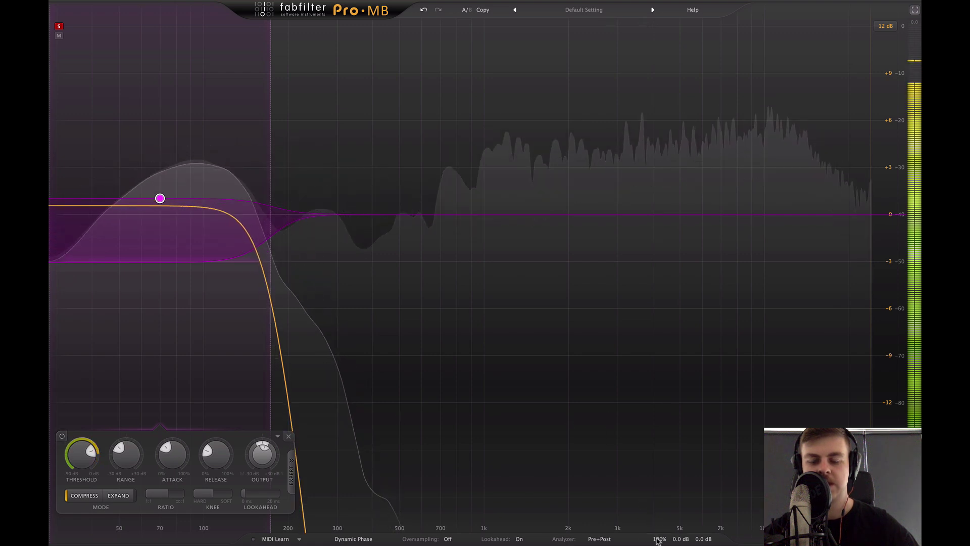
Lower Pro-MB's overall mix to 74%.
mouse_move(659, 539)
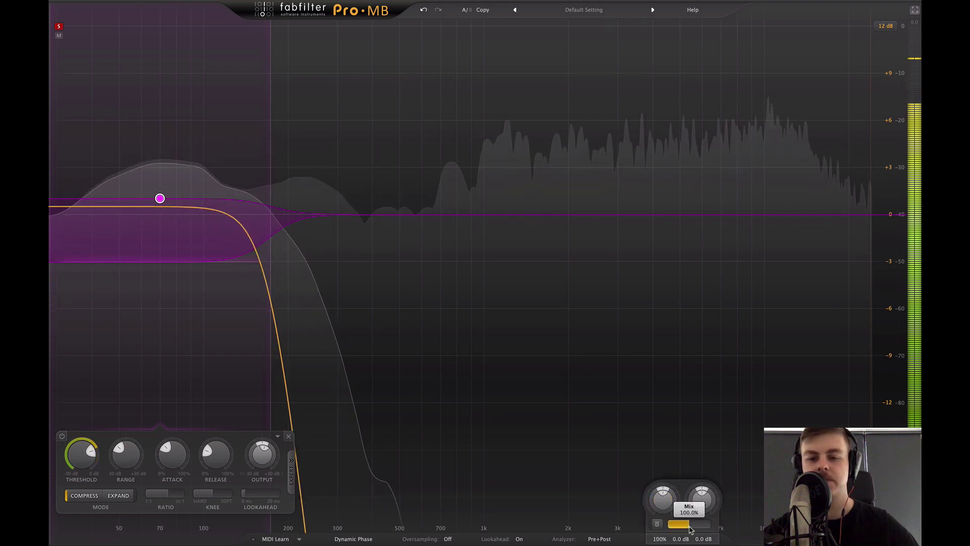
mouse_move(691, 529)
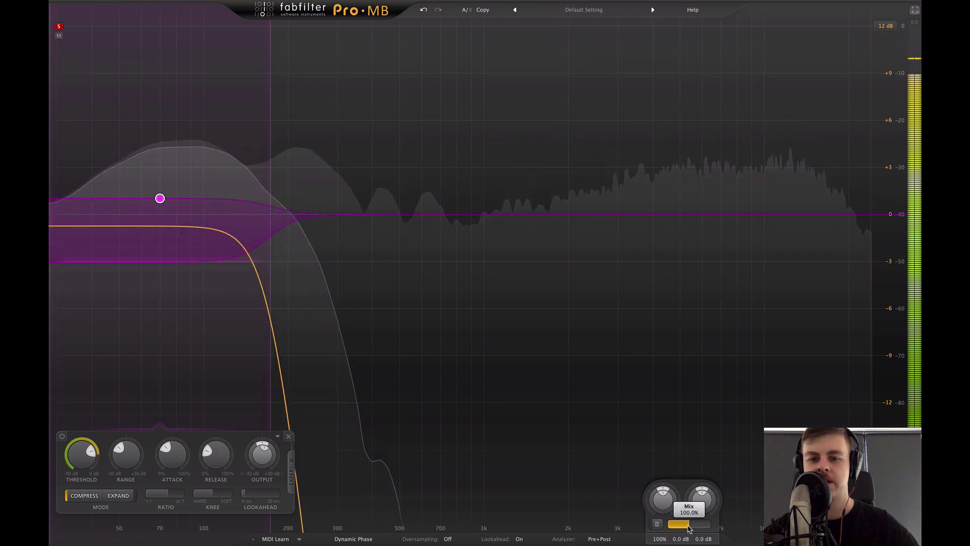
drag(690, 529, 665, 528)
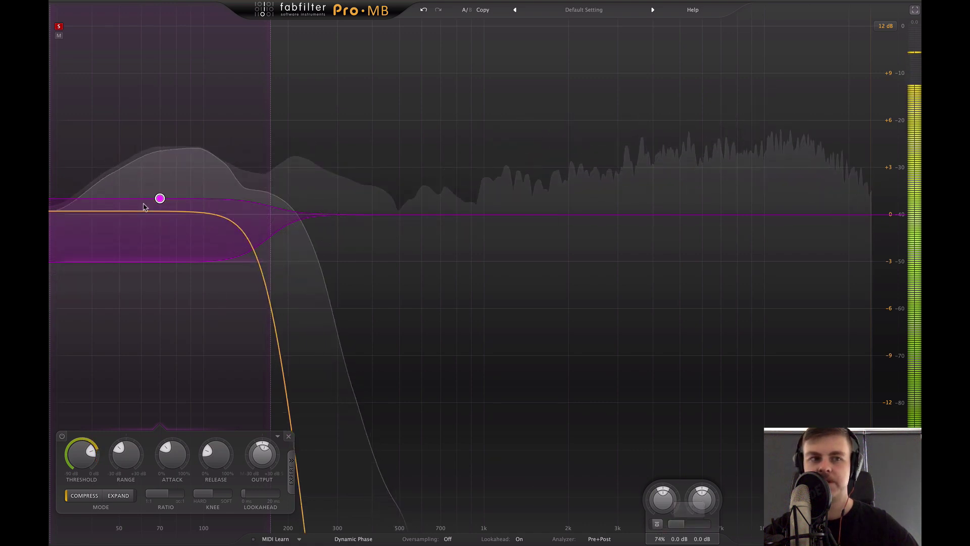
Turn off Band 1's solo and fine-tune its output level around +1 dB against the full mix.
click(59, 27)
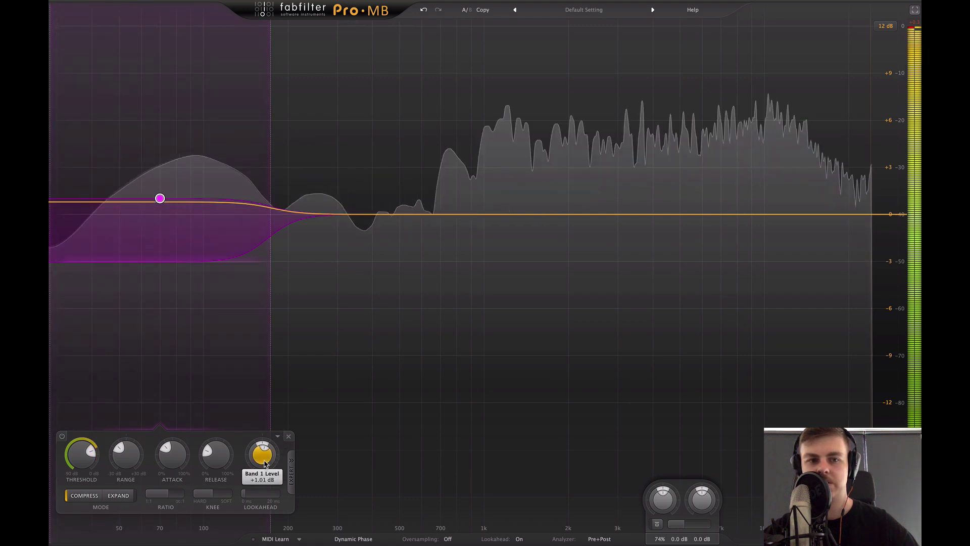
mouse_move(264, 463)
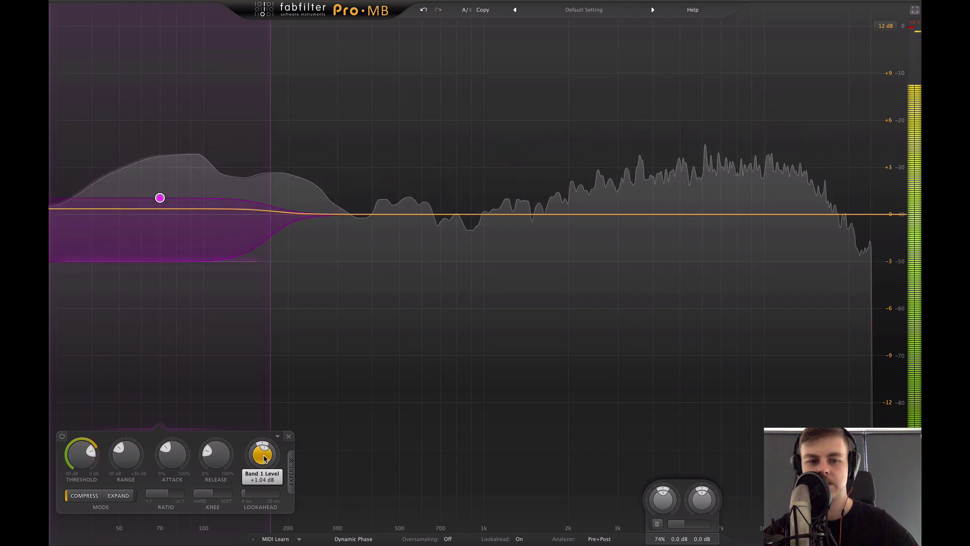
scroll(264, 459, up, 1)
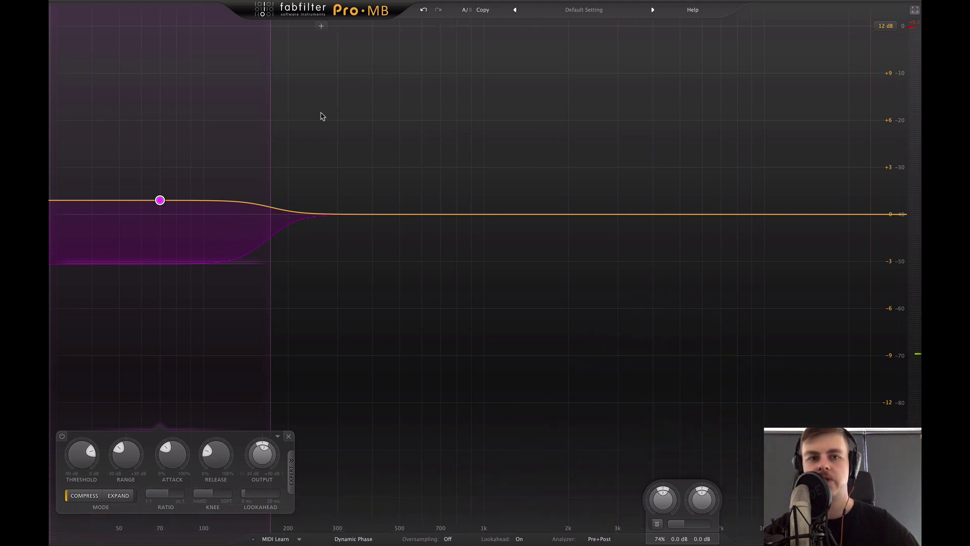
Add a second band directly above Band 1, extend its high crossover to about 600 Hz, and reduce its range to about -3.2 dB.
click(313, 26)
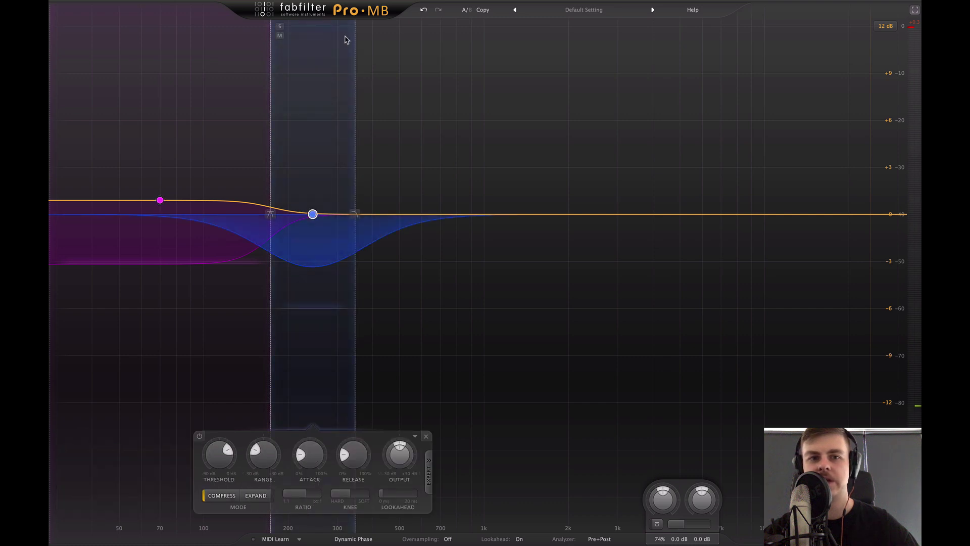
drag(356, 39, 418, 44)
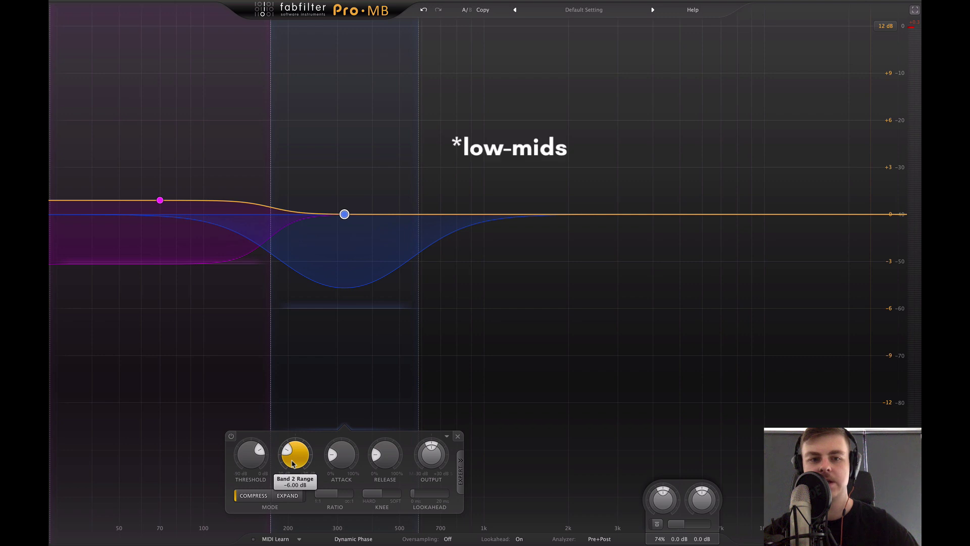
drag(286, 455, 284, 451)
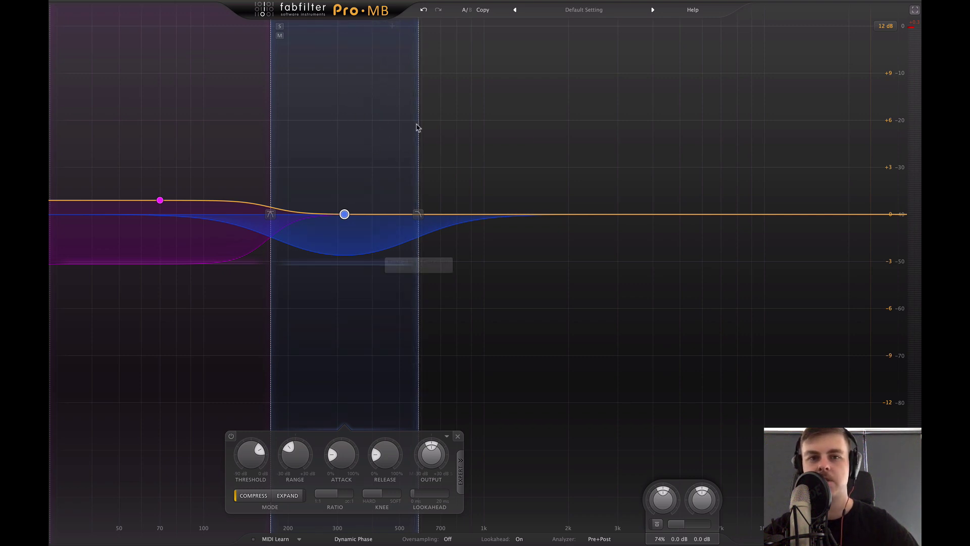
Play the loop, solo Band 2, and lower its threshold to about -21 dB.
key(space)
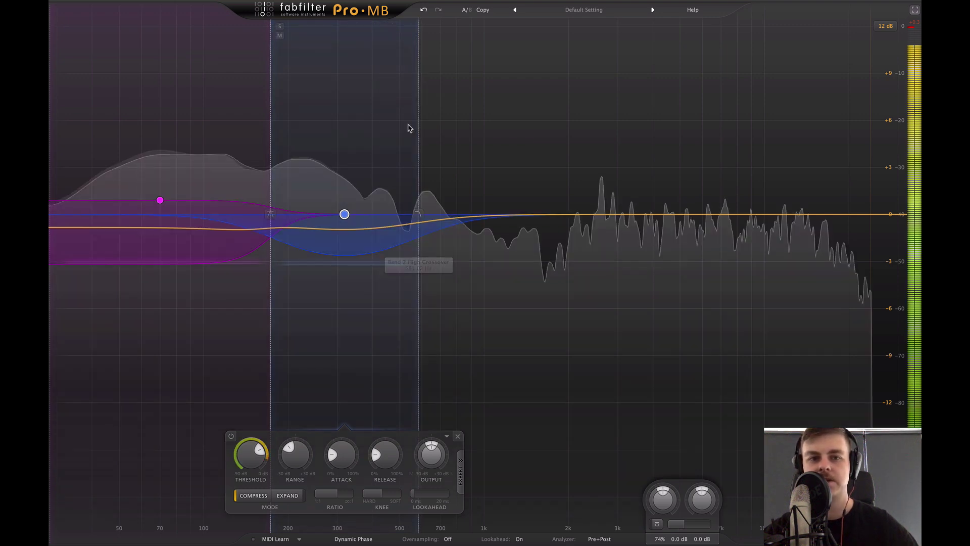
click(279, 26)
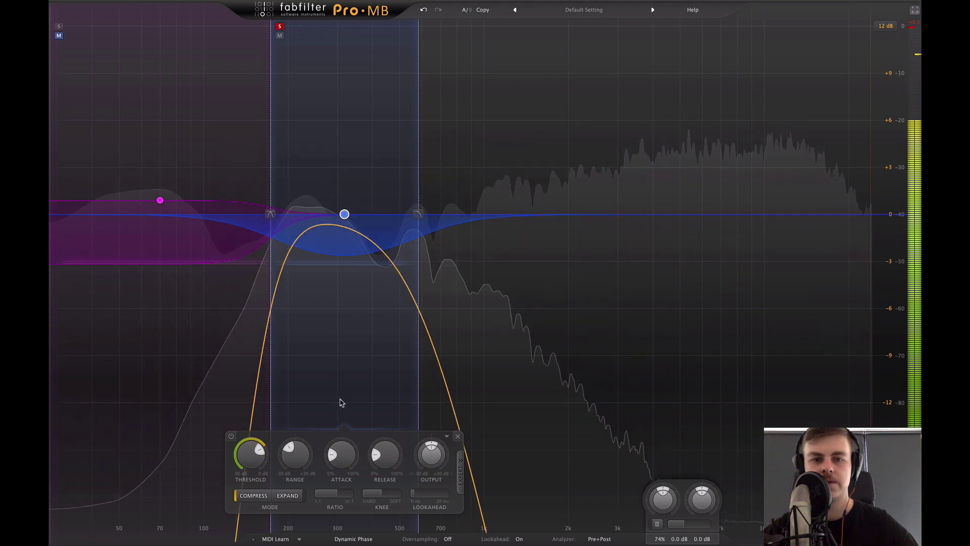
mouse_move(271, 78)
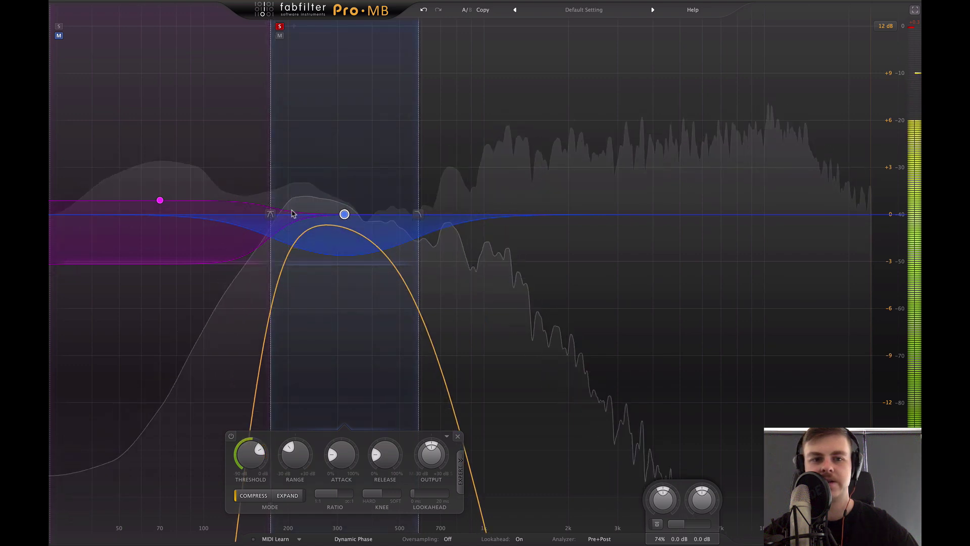
mouse_move(418, 216)
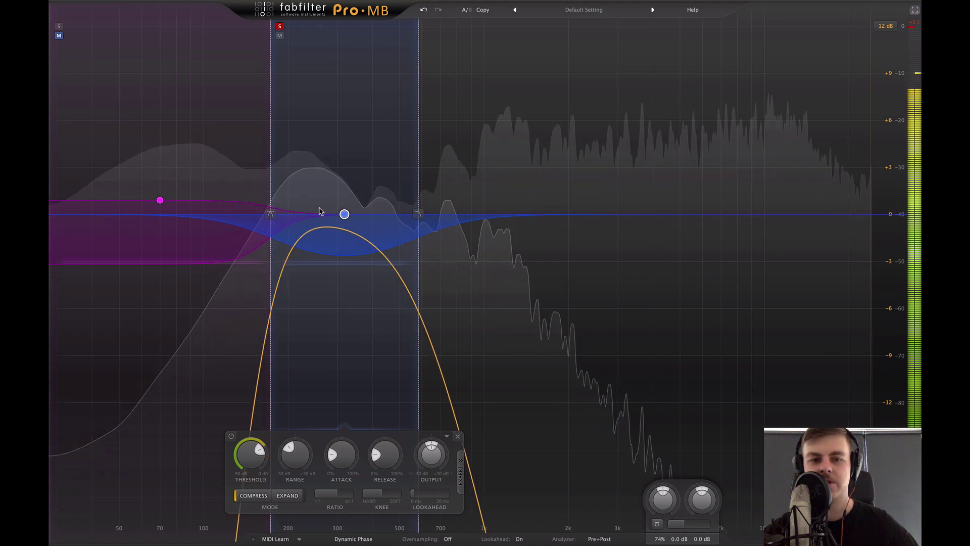
mouse_move(252, 461)
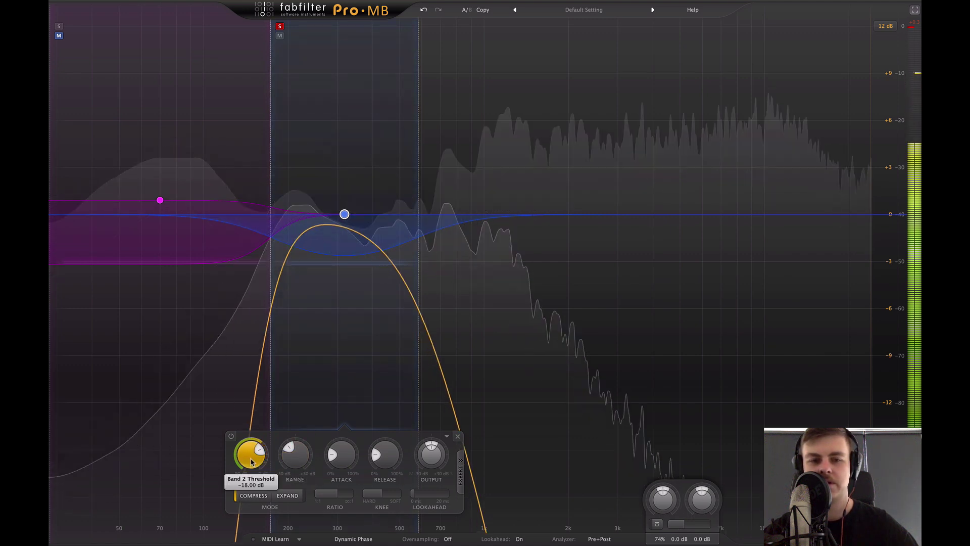
drag(252, 463, 254, 470)
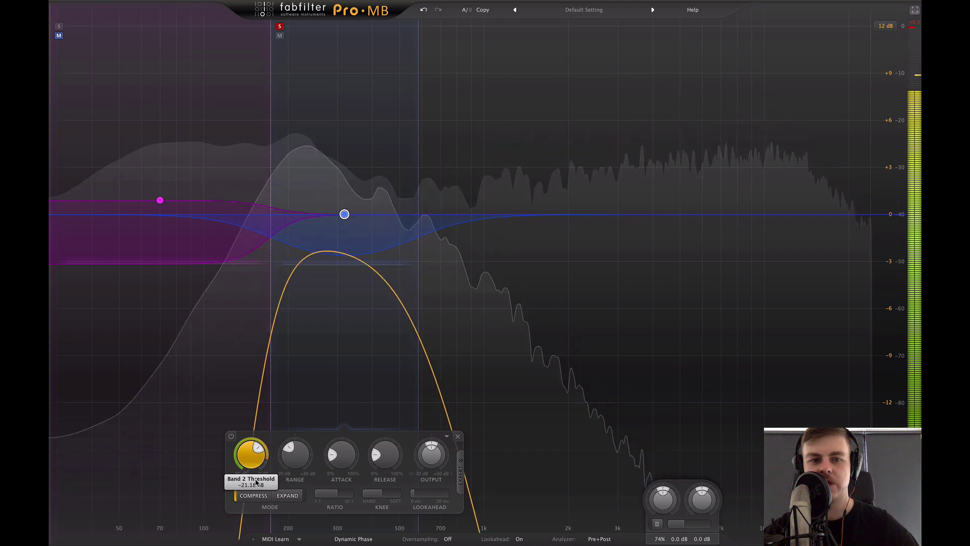
Raise Band 2's output level to just under +1 dB to make up for the compression.
mouse_move(299, 462)
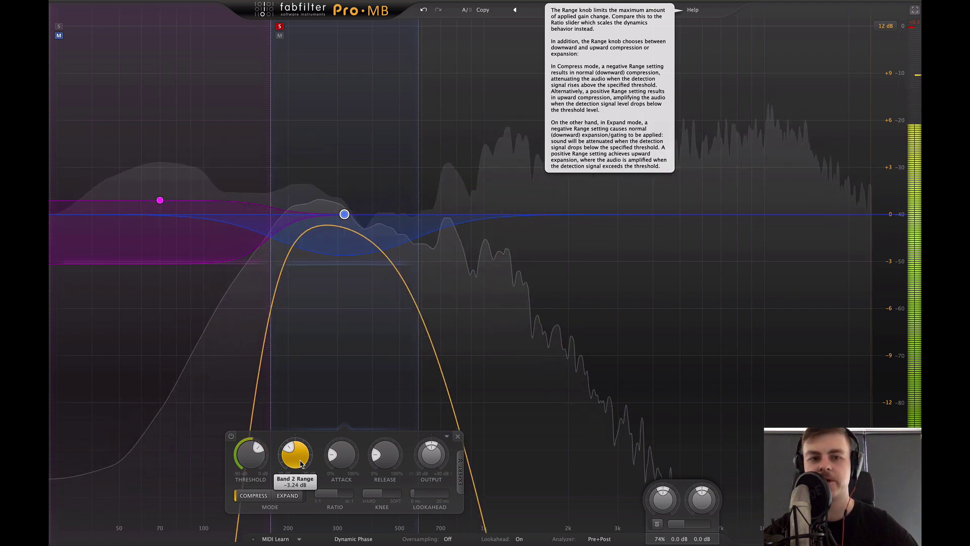
mouse_move(255, 465)
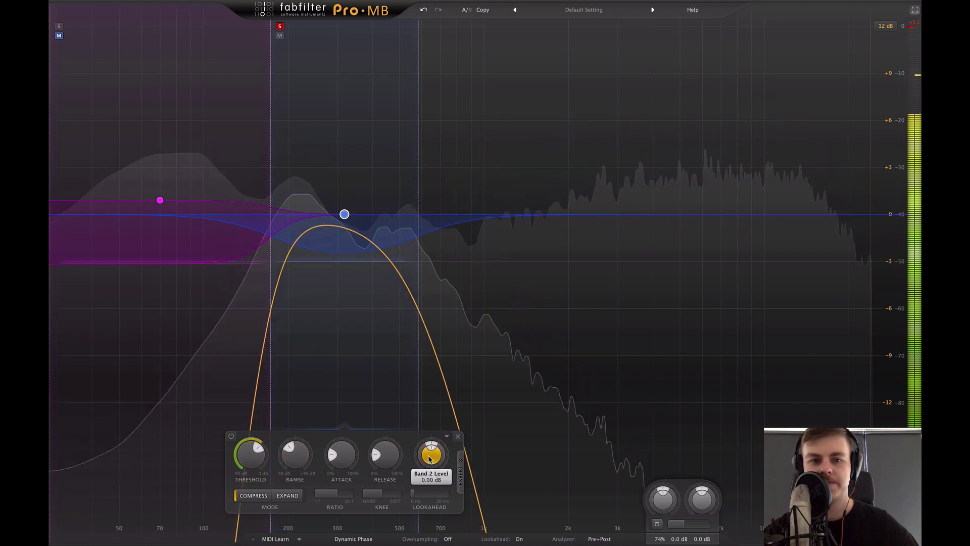
drag(429, 458, 430, 455)
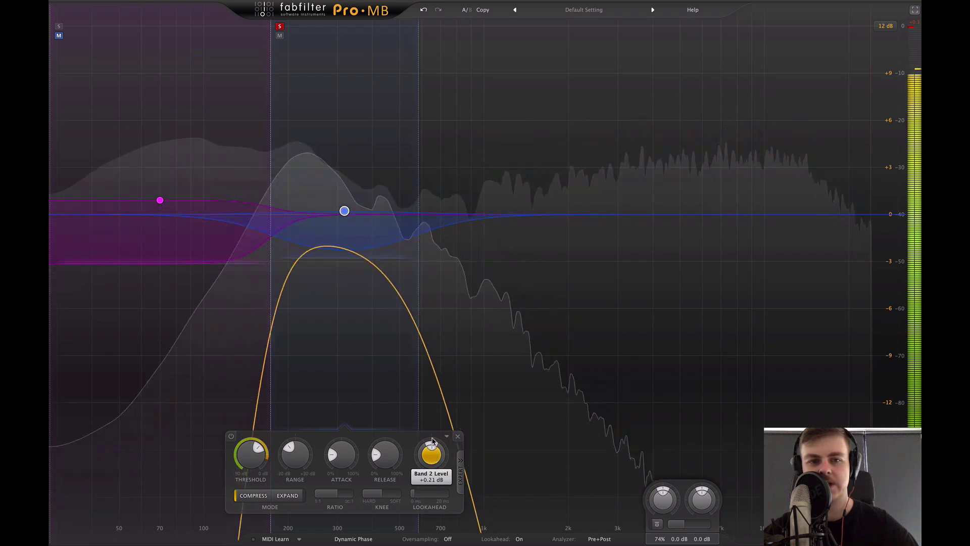
drag(432, 441, 432, 435)
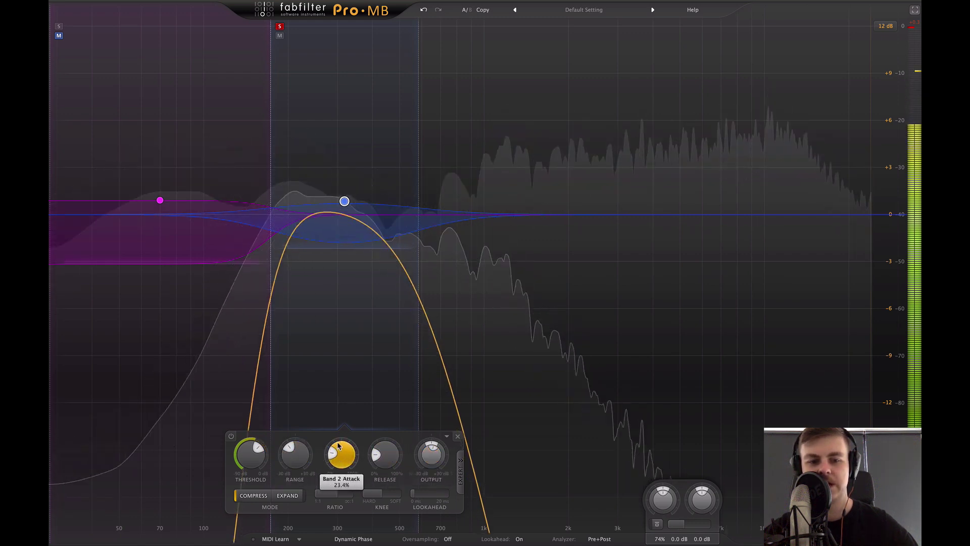
Set Band 2's attack to about 23% and make its knee harder.
scroll(339, 446, up, 2)
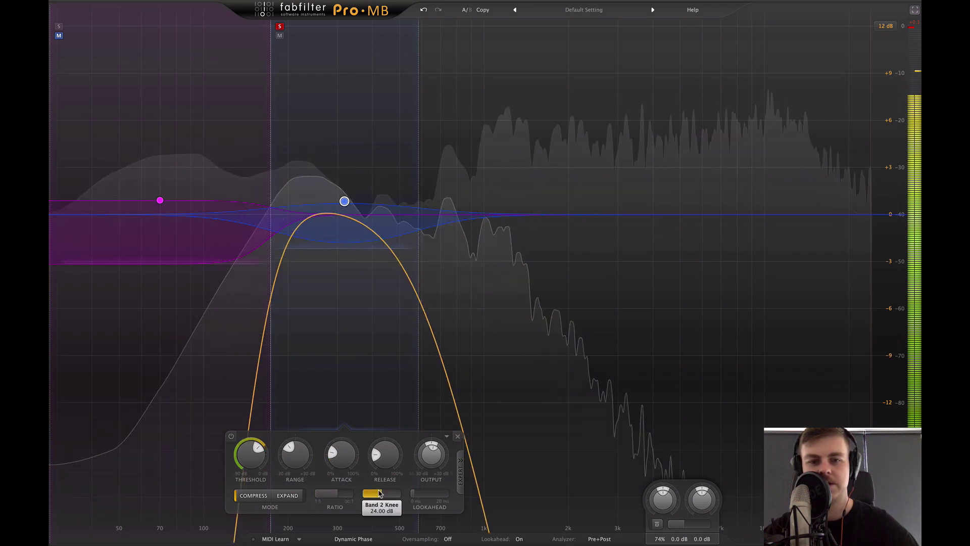
drag(380, 493, 347, 495)
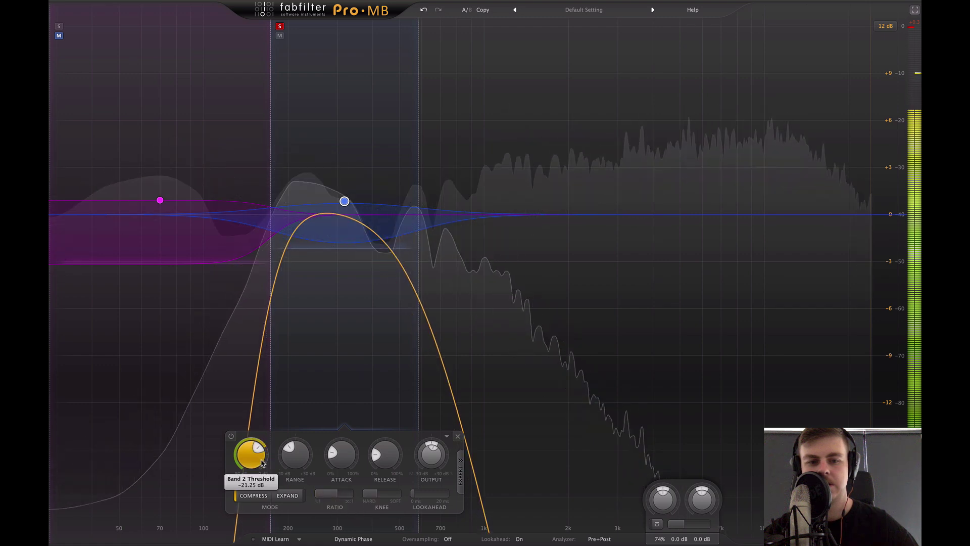
Bypass and re-enable Band 2 twice to compare the low mids, raising its threshold to about -20.6 dB between comparisons.
click(231, 436)
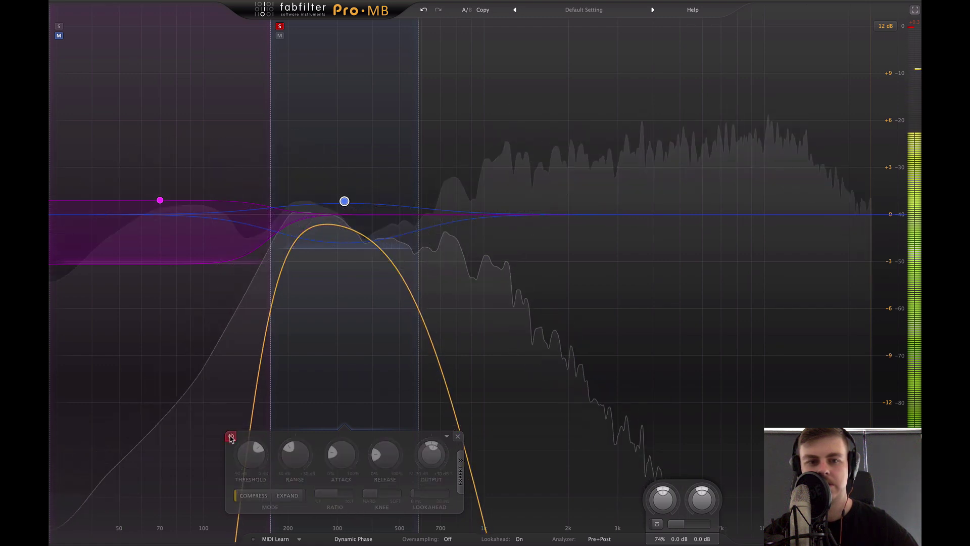
click(230, 436)
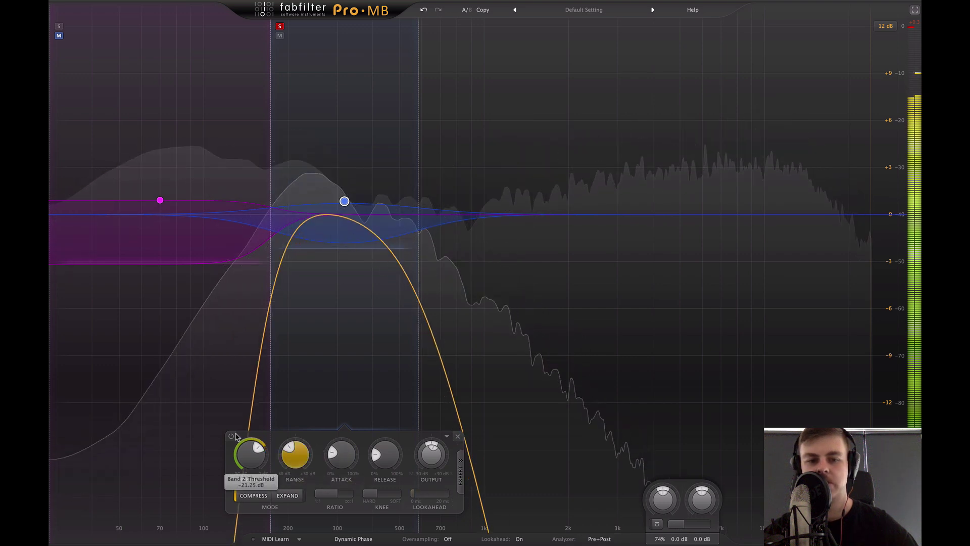
drag(256, 456, 256, 451)
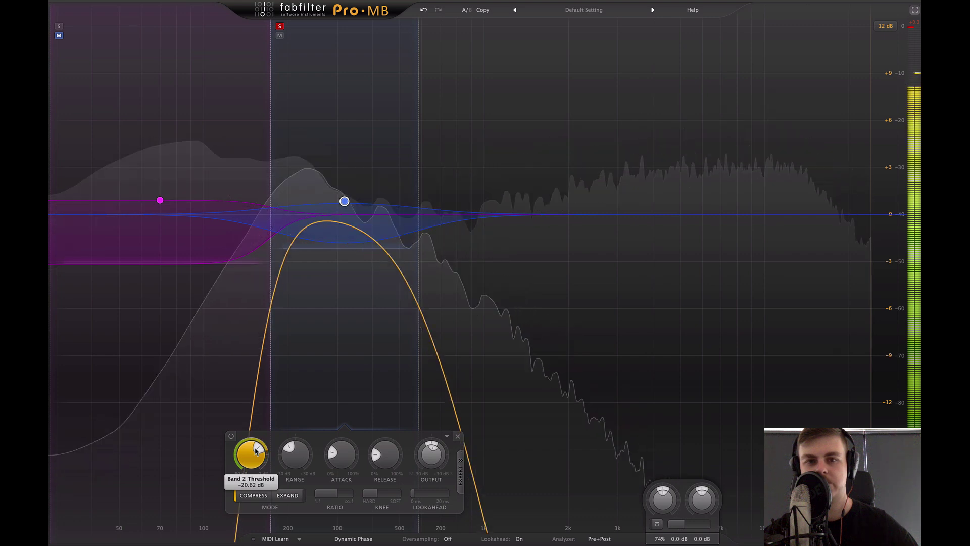
click(230, 436)
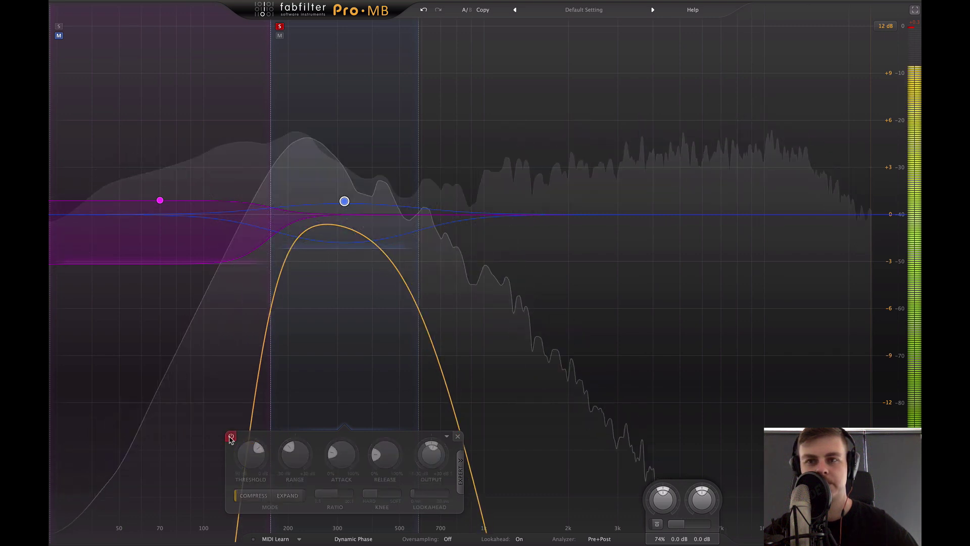
click(231, 437)
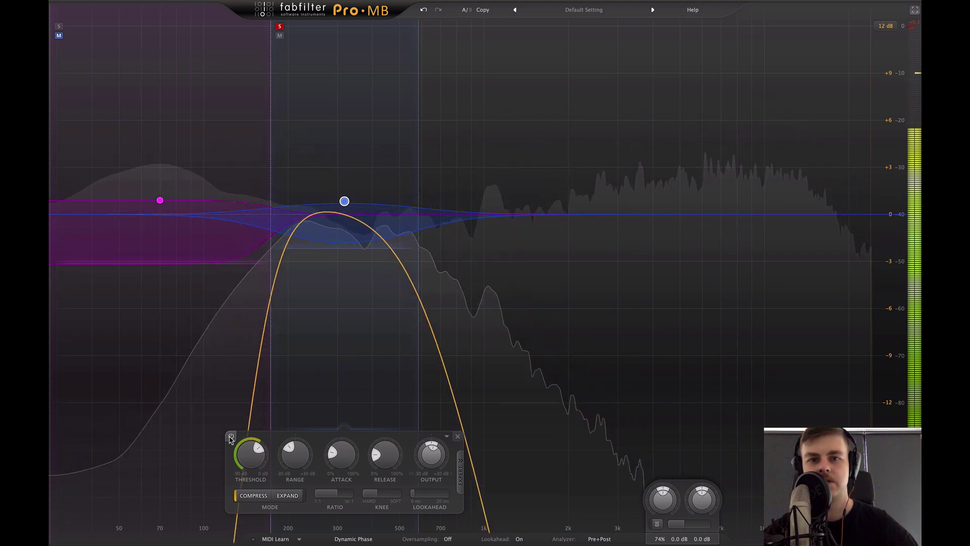
Turn off Band 2's solo and return Pro-MB from full screen to a floating window over the arrangement.
click(280, 27)
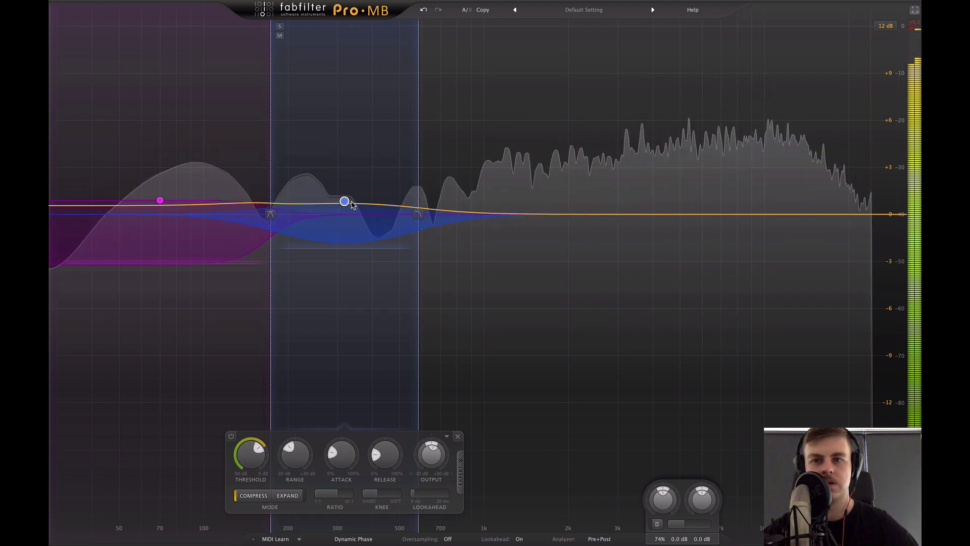
click(915, 10)
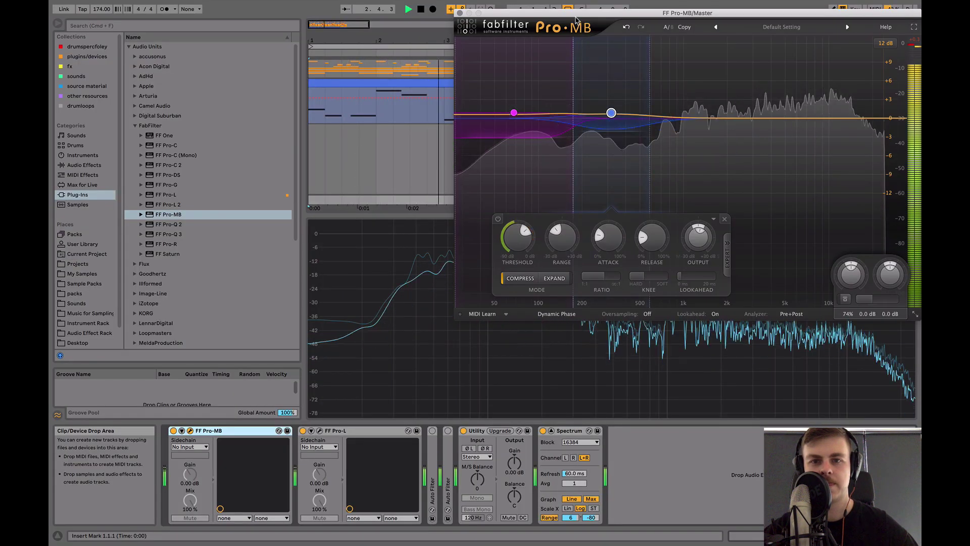
drag(567, 30, 538, 55)
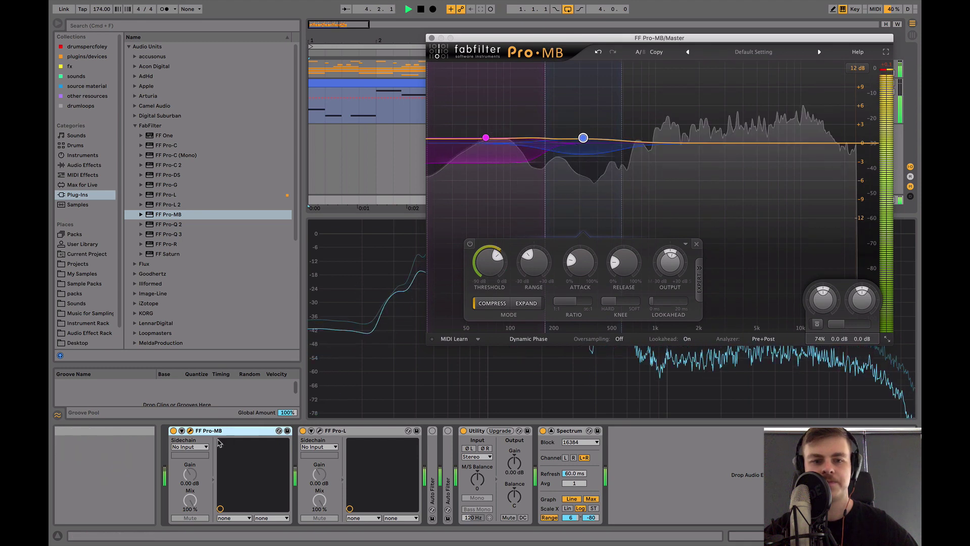
Deactivate and reactivate Pro-MB on the master twice during playback to compare the full mix with and without it, then stop playback.
click(174, 431)
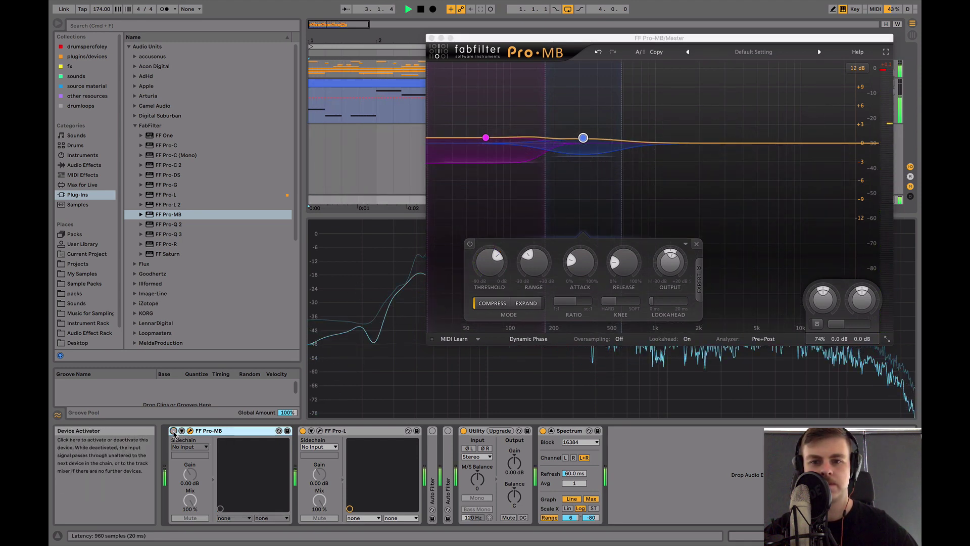
click(174, 431)
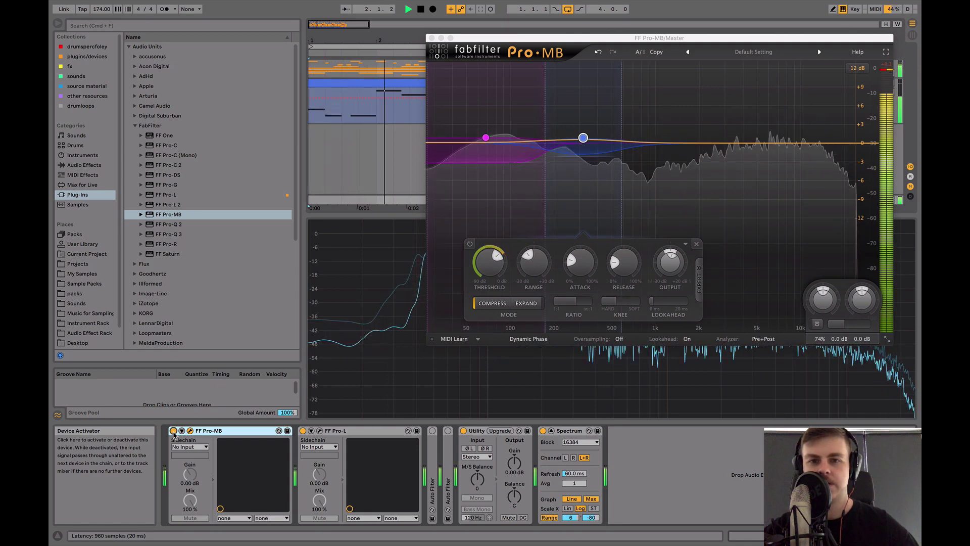
key(space)
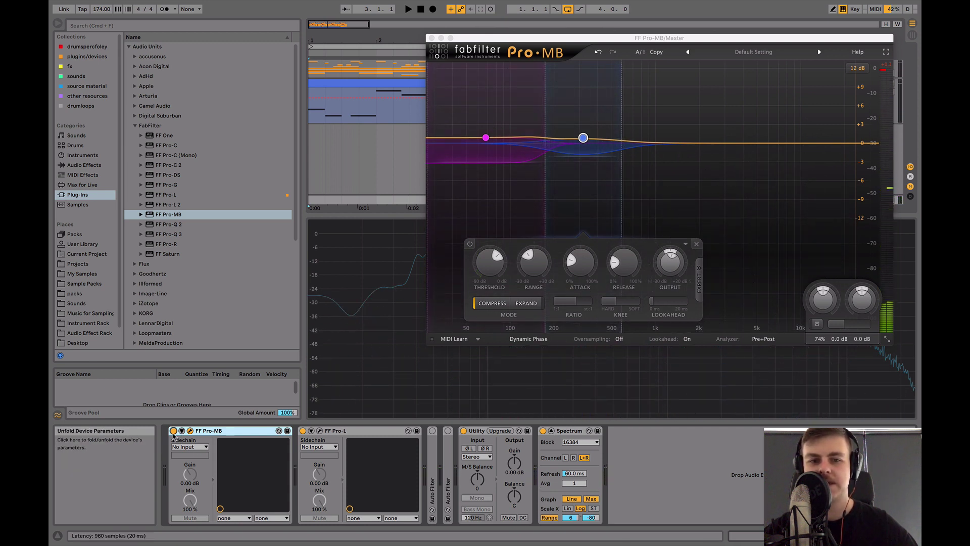
key(space)
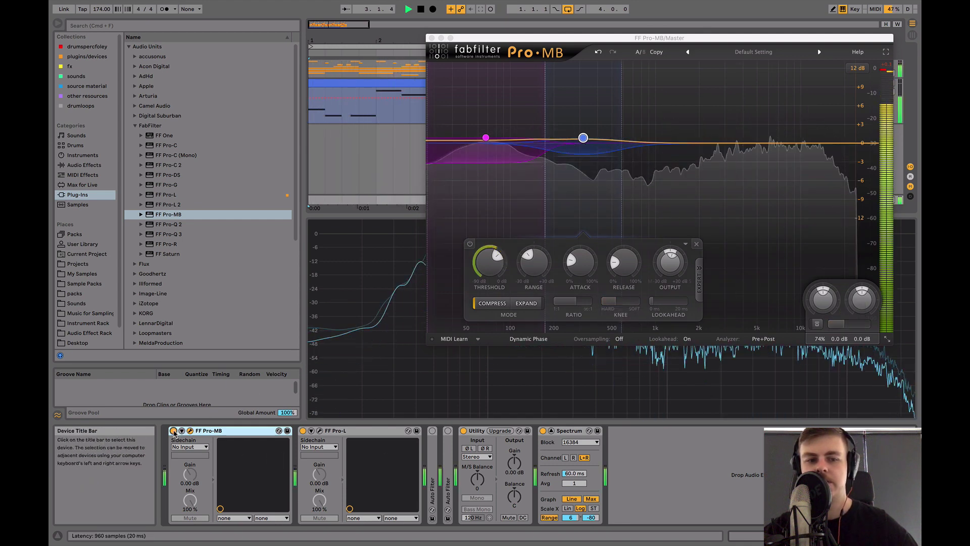
click(173, 431)
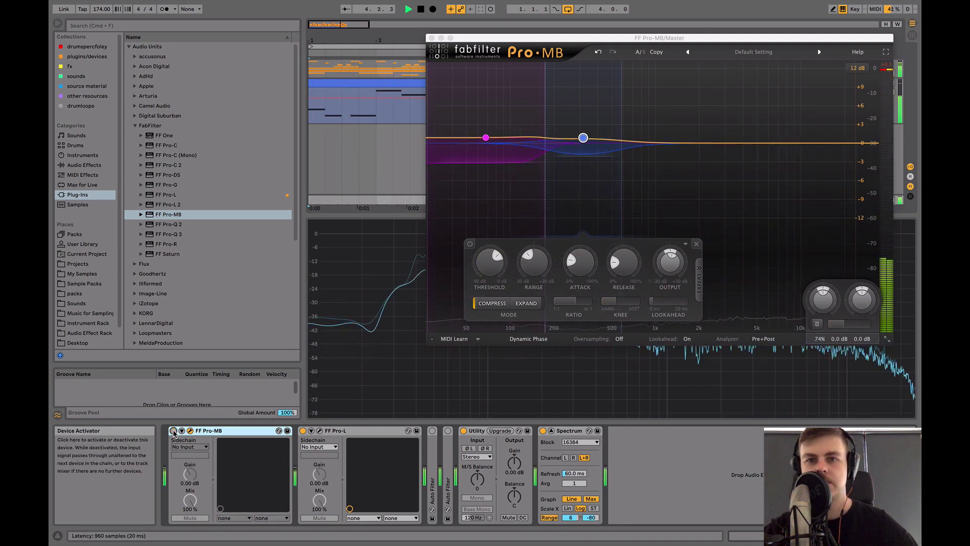
click(173, 431)
key(space)
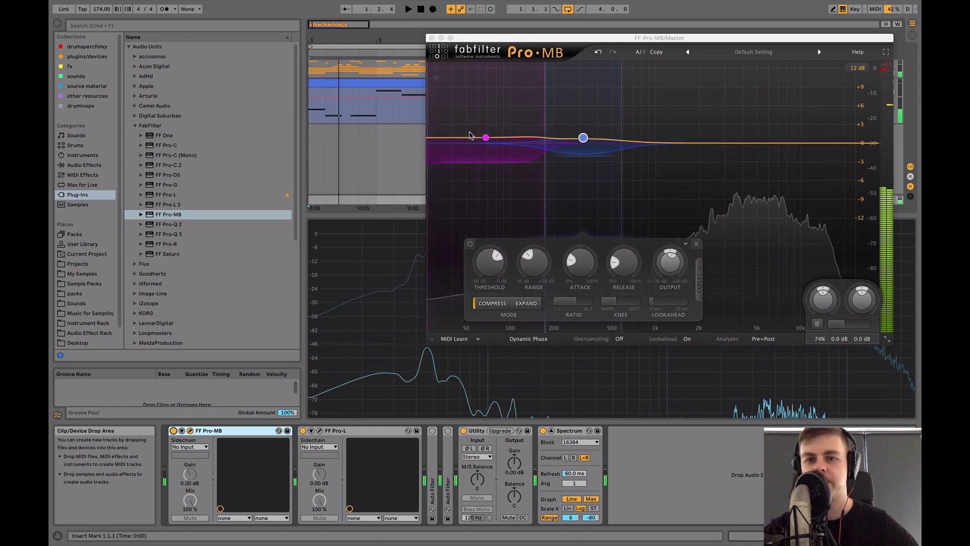
Lower Pro-MB's overall mix to 70% and close its plug-in window.
mouse_move(842, 326)
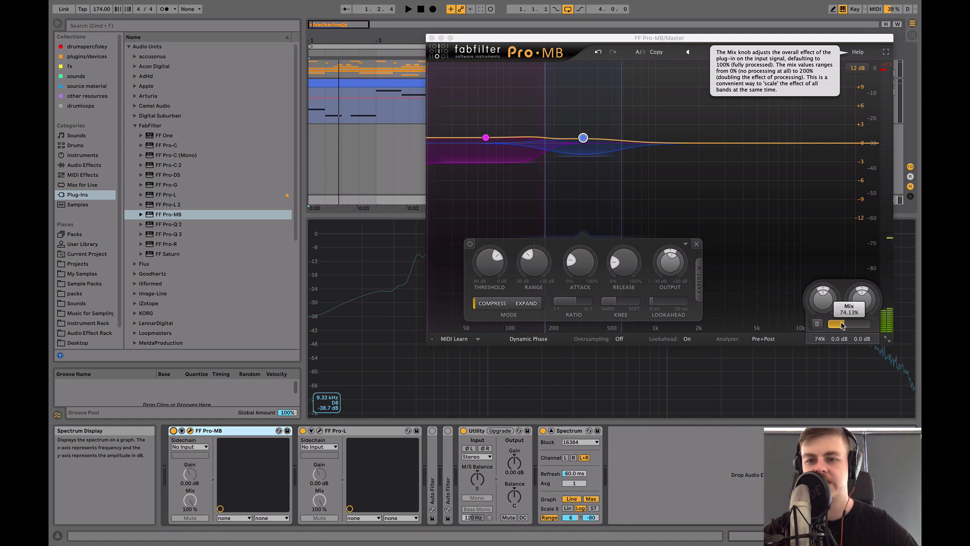
click(842, 326)
drag(842, 330, 837, 333)
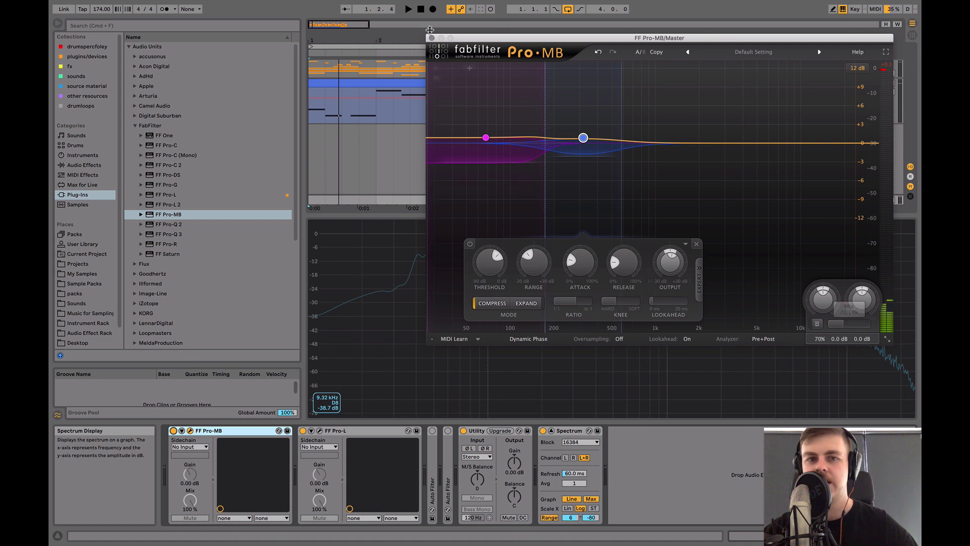
click(432, 38)
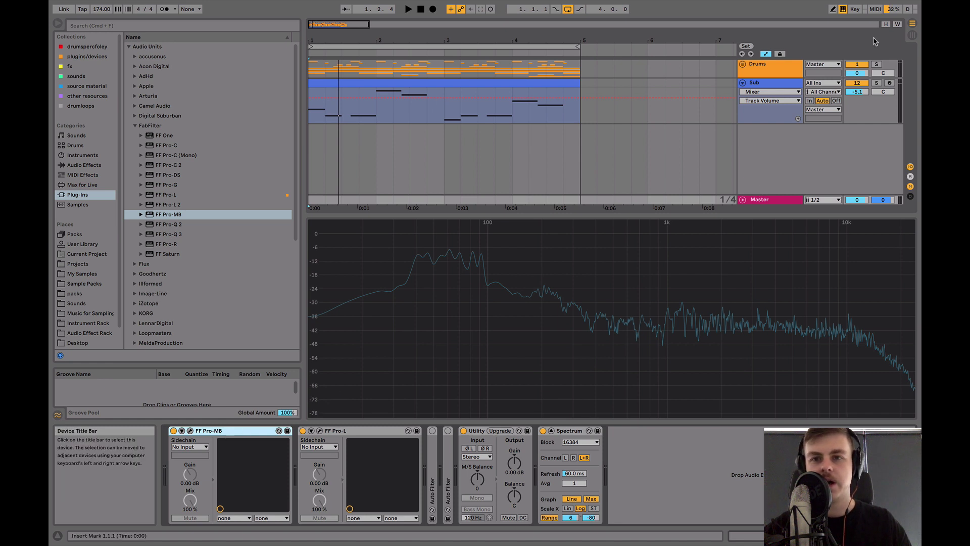
Resume playback, reopen the master's Pro-MB window, and add a third band directly above Band 2.
click(191, 431)
key(space)
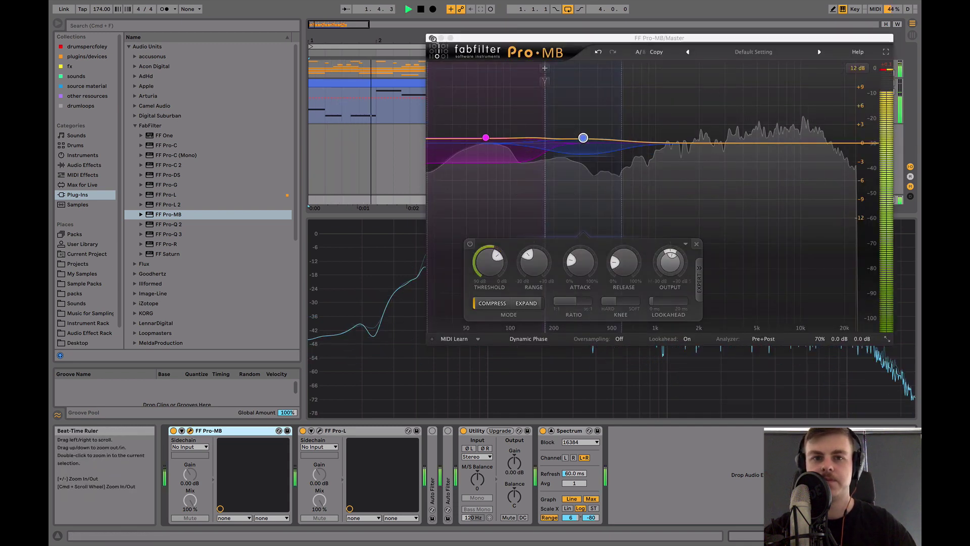
click(191, 432)
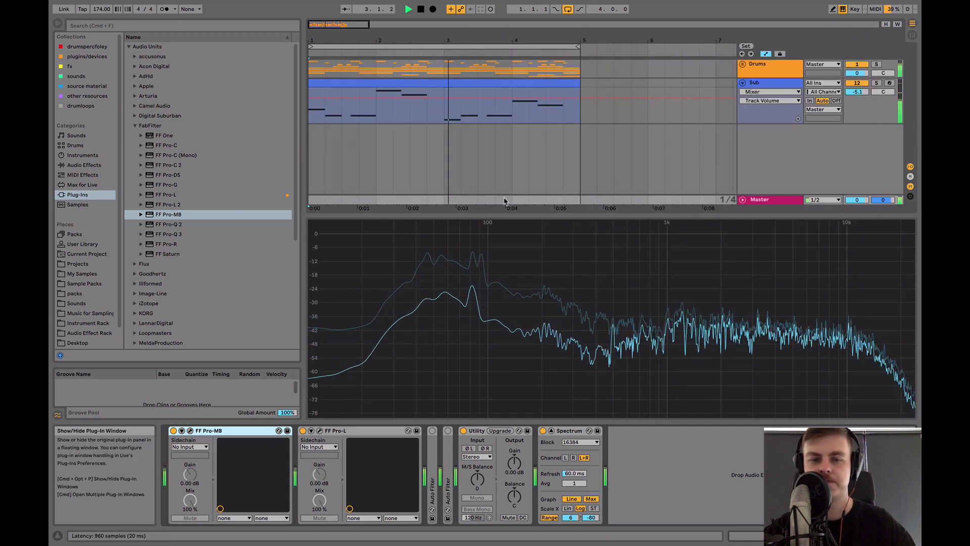
key(super+alt+p)
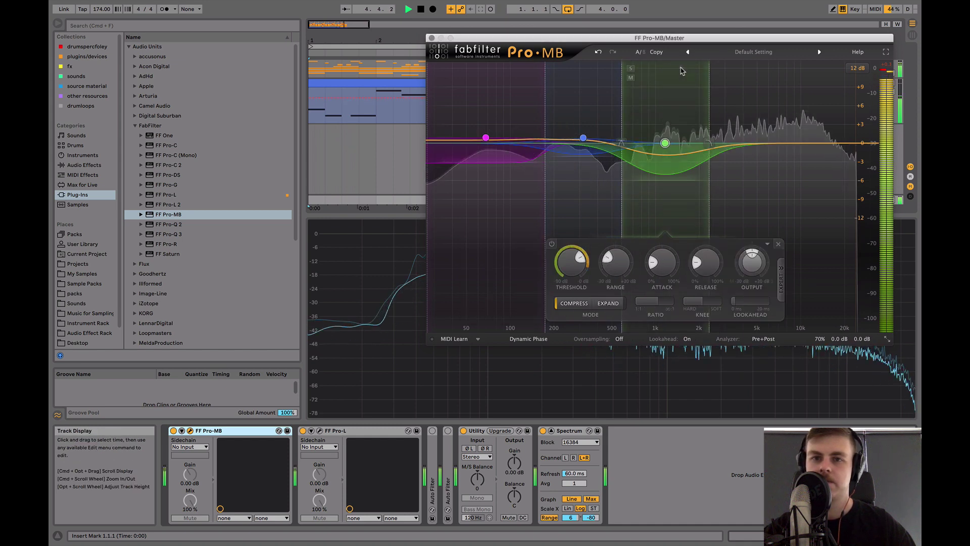
Extend the third band's upper crossover to just below 5 kHz and solo that band in the full-screen view.
drag(709, 182, 754, 182)
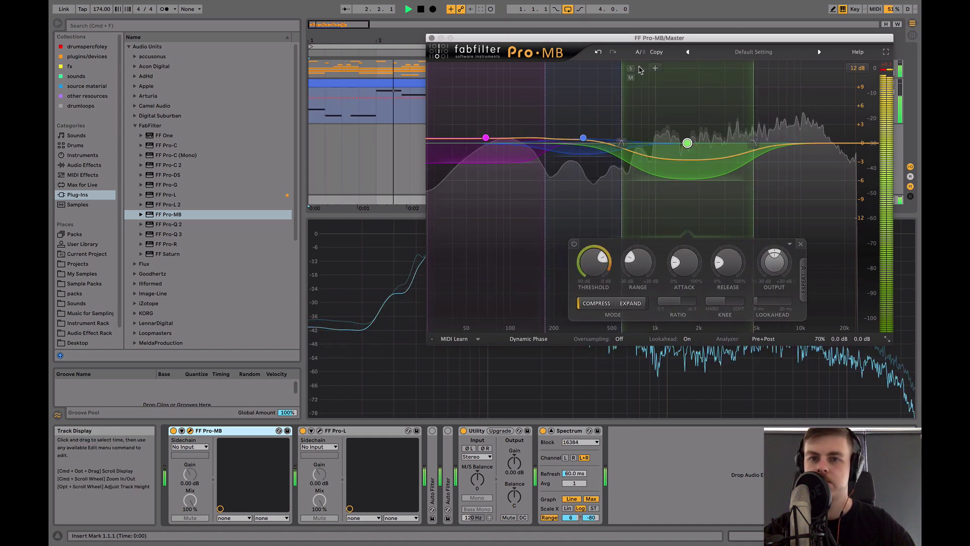
click(630, 69)
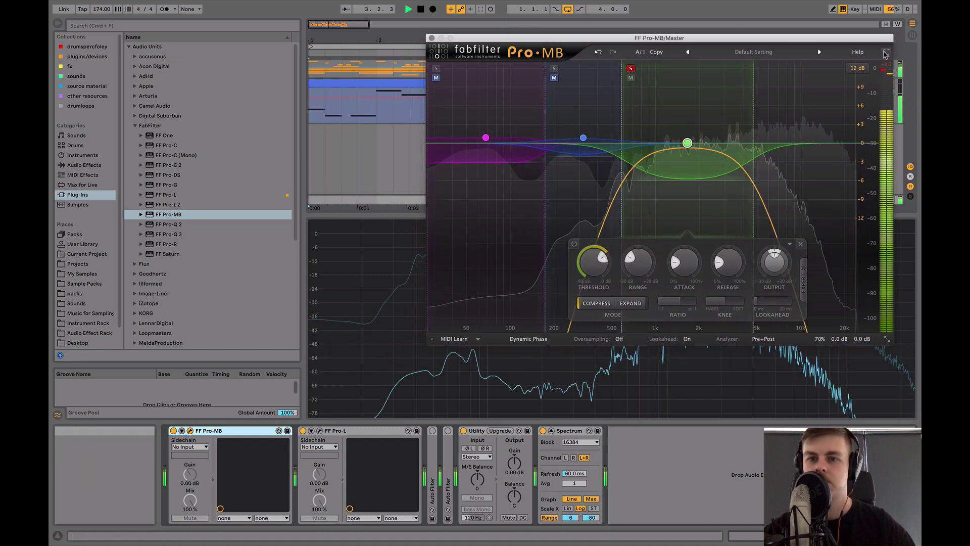
click(886, 53)
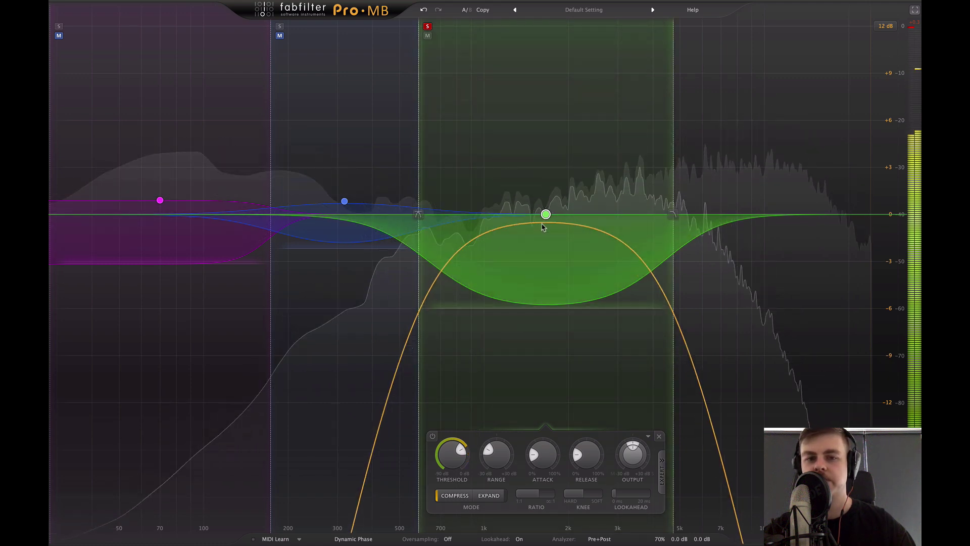
Compress the soloed third band with a threshold of about -30.8 dB, faster attack, deeper range and output of about +6.3 dB.
drag(543, 210, 545, 201)
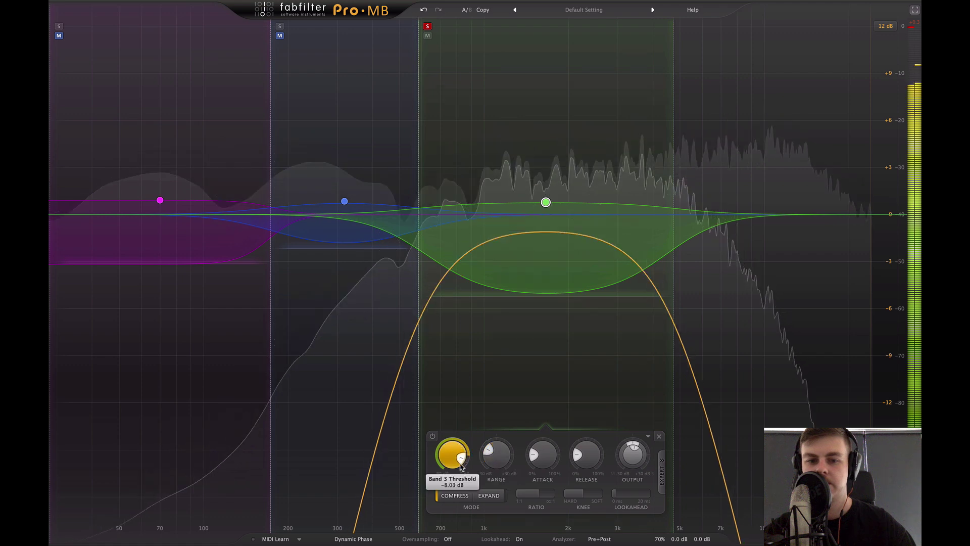
drag(461, 466, 451, 444)
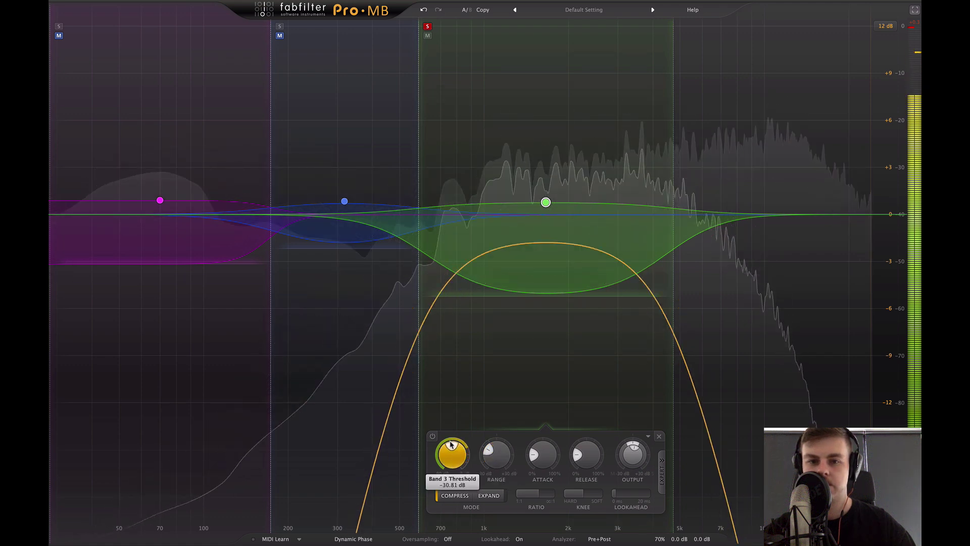
drag(632, 446, 629, 444)
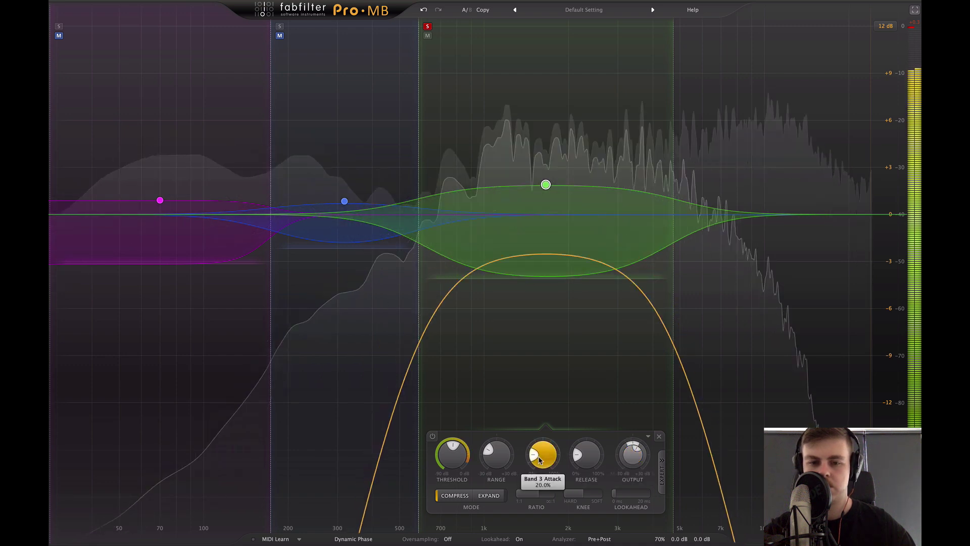
drag(539, 459, 540, 467)
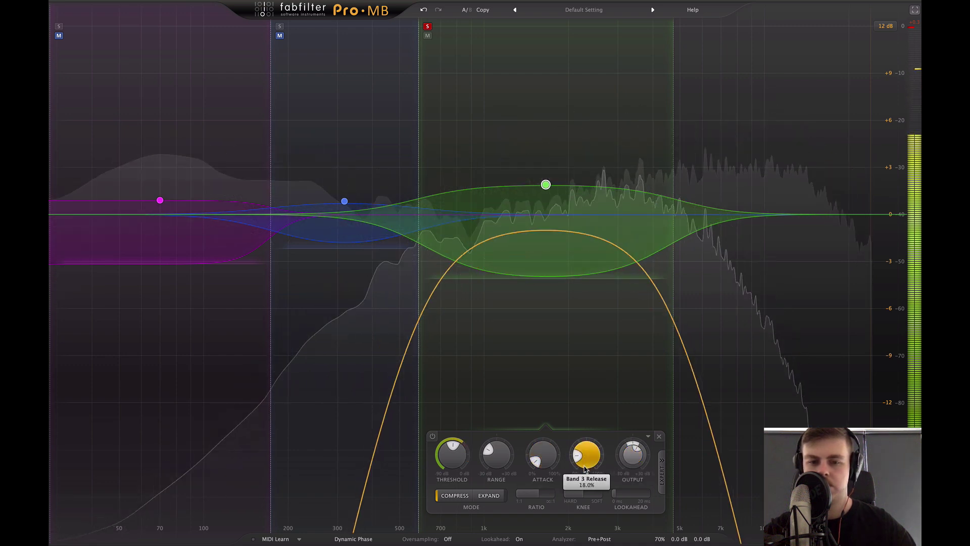
mouse_move(498, 471)
mouse_down()
mouse_move(496, 481)
mouse_move(498, 470)
mouse_up()
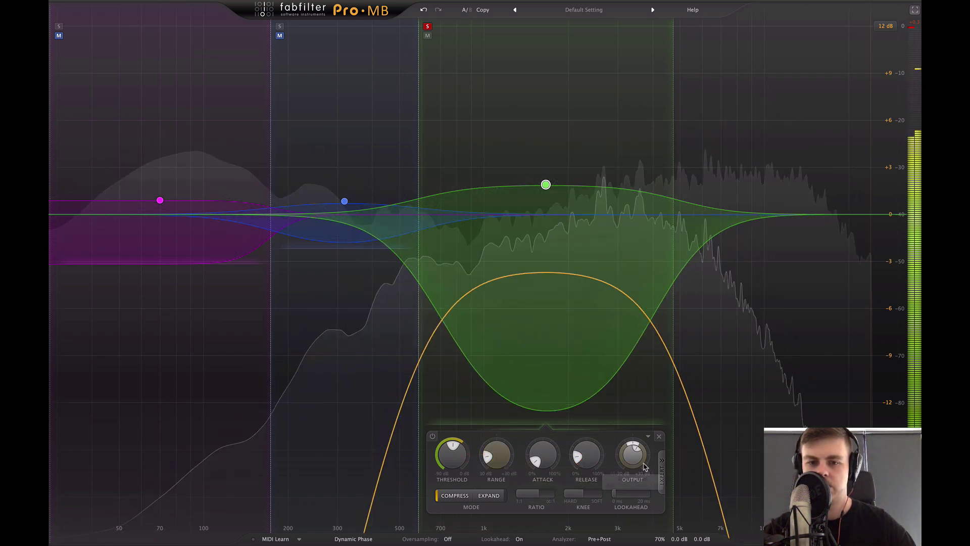
drag(633, 455, 633, 432)
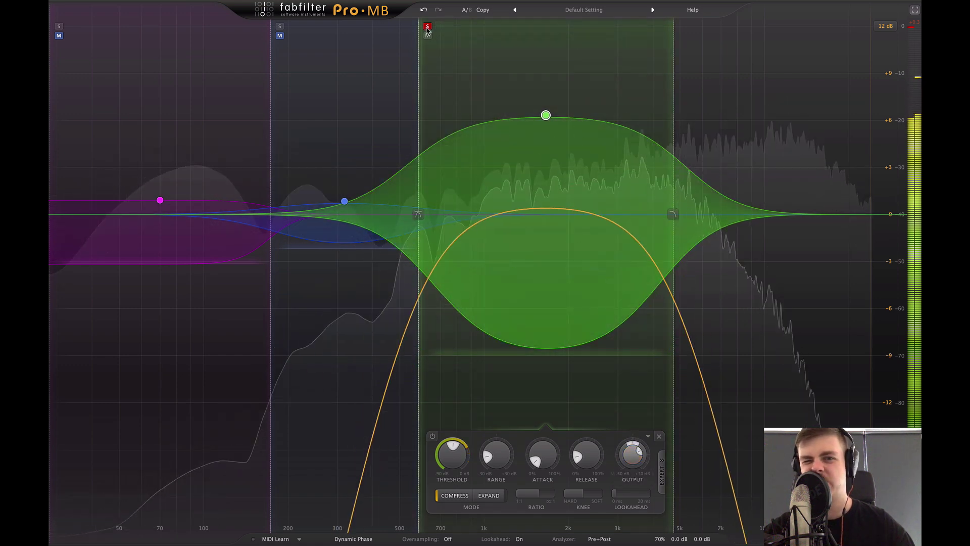
Unsolo the third band and bypass and re-enable it to compare the full mix with and without it.
click(427, 27)
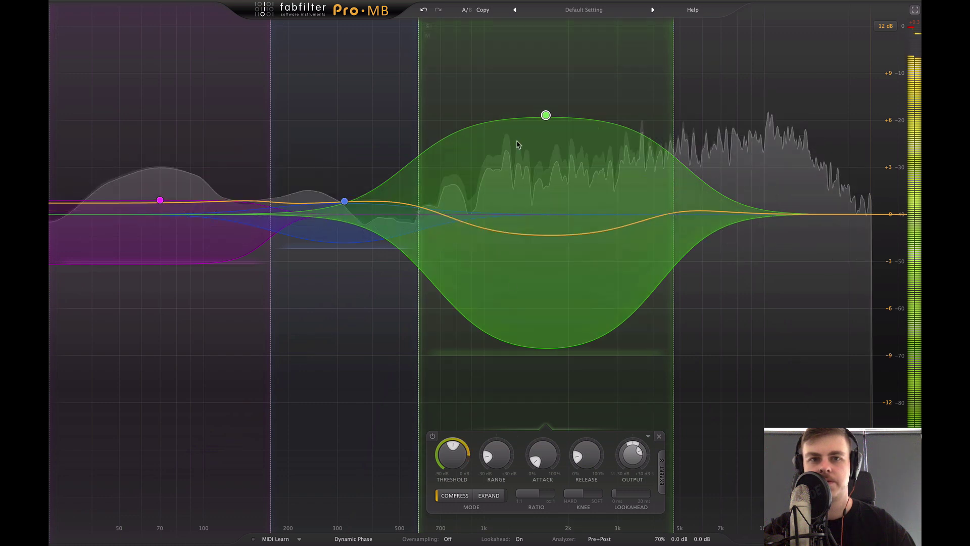
click(433, 435)
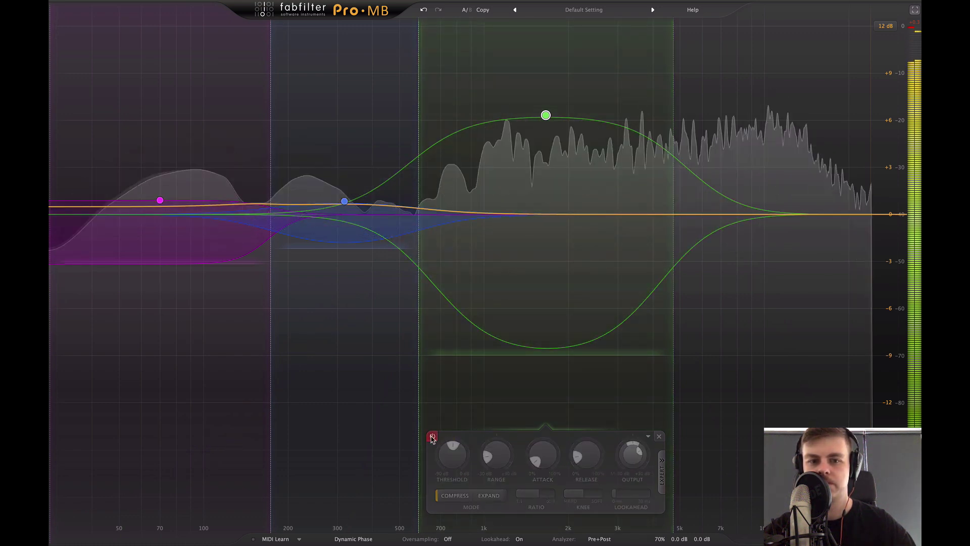
click(433, 435)
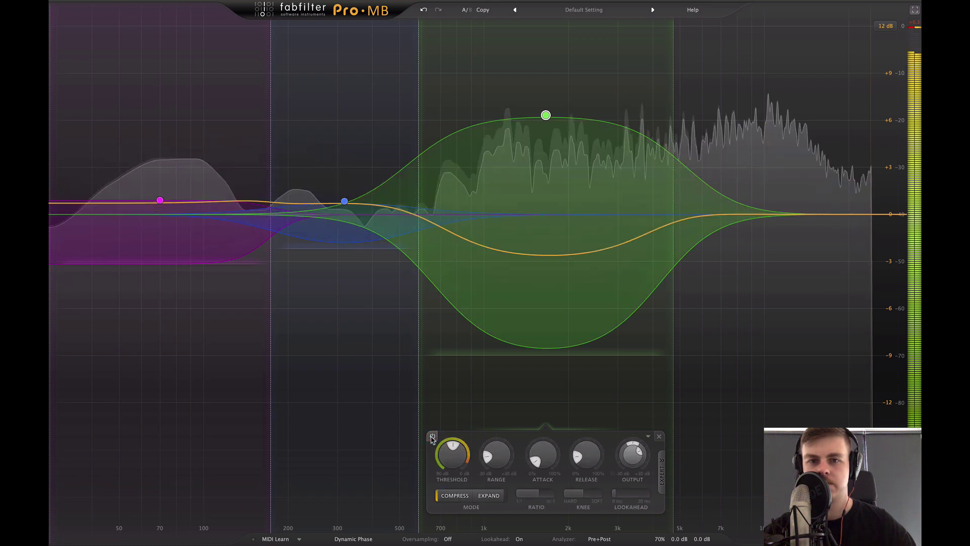
Raise the third band's output to about +7.2 dB and lower its threshold to about -31.9 dB.
mouse_move(632, 457)
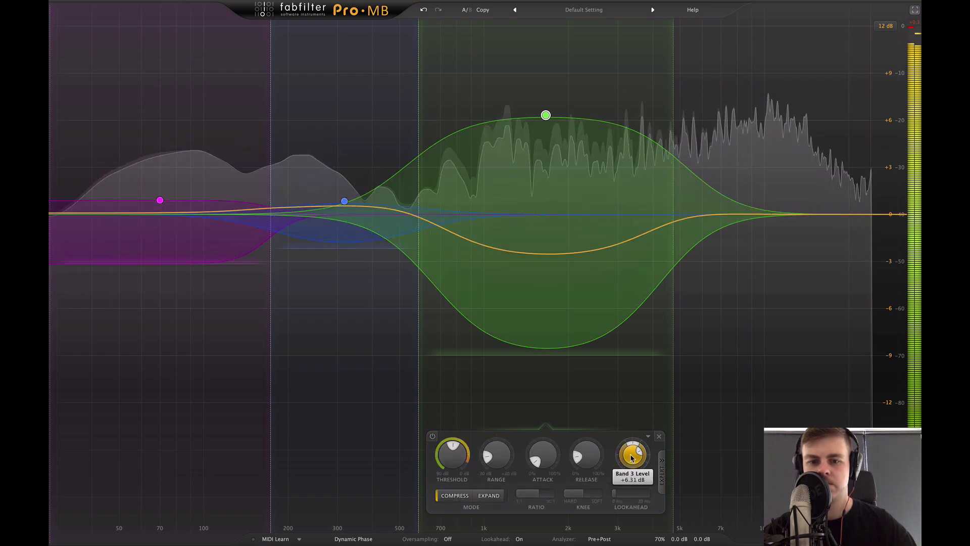
drag(631, 458, 631, 451)
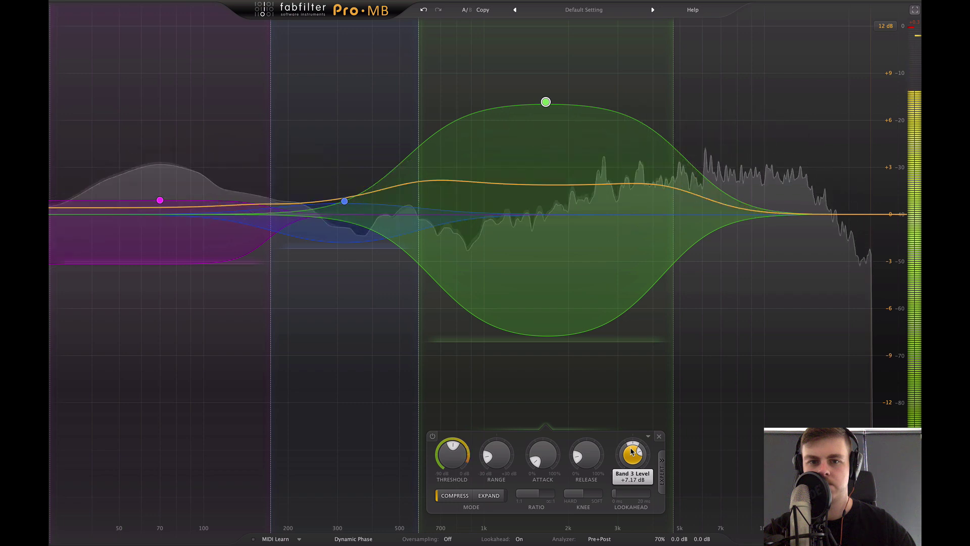
mouse_move(435, 441)
drag(436, 441, 455, 458)
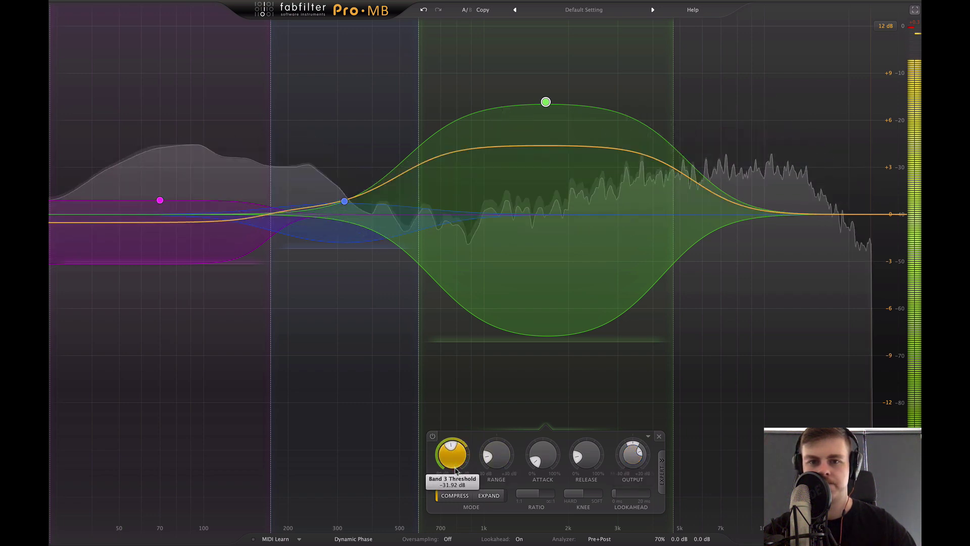
Compare the mix with the third band bypassed and active, and listen to that band briefly in solo.
click(433, 436)
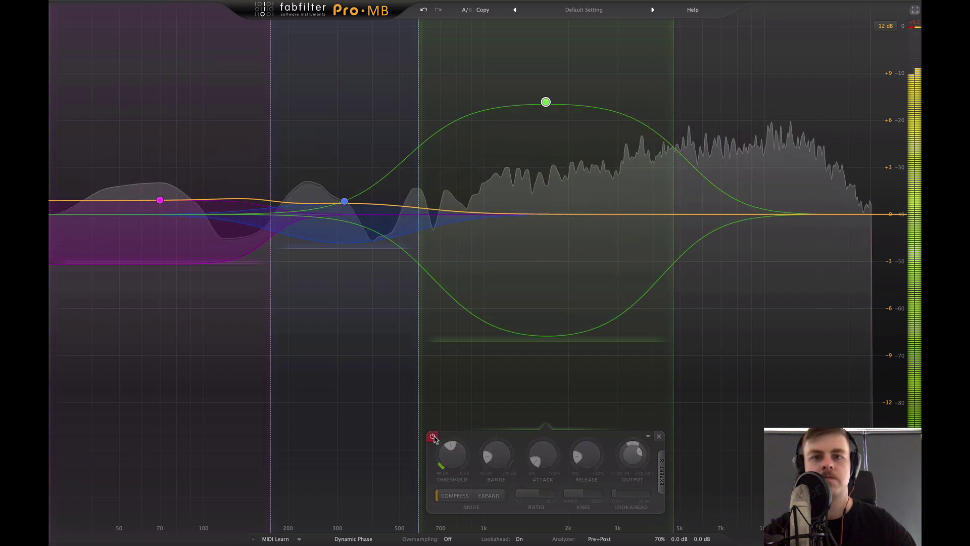
click(433, 437)
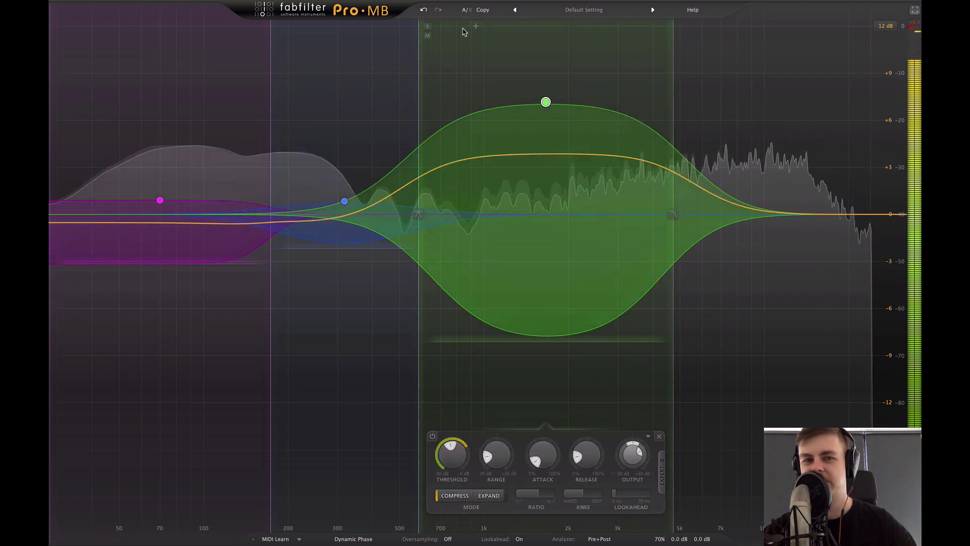
click(428, 27)
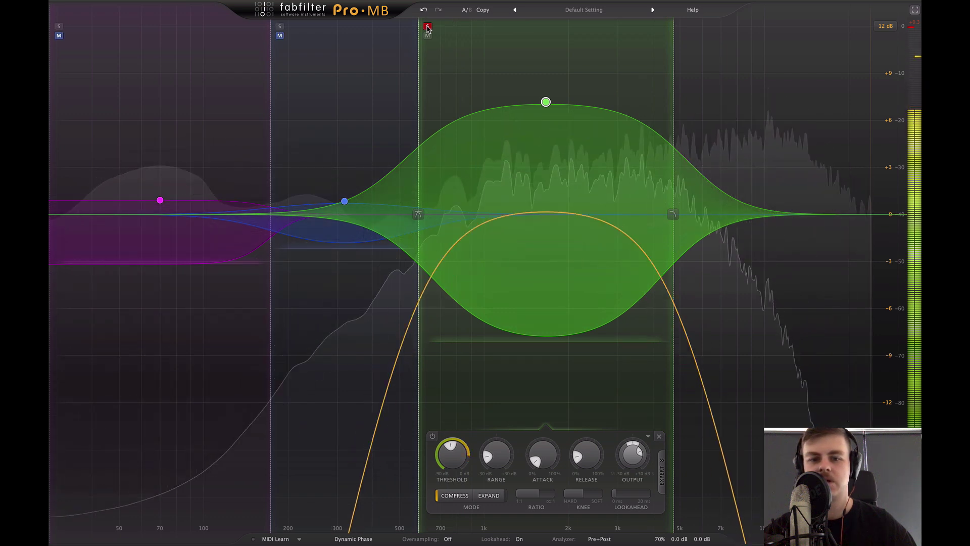
click(427, 26)
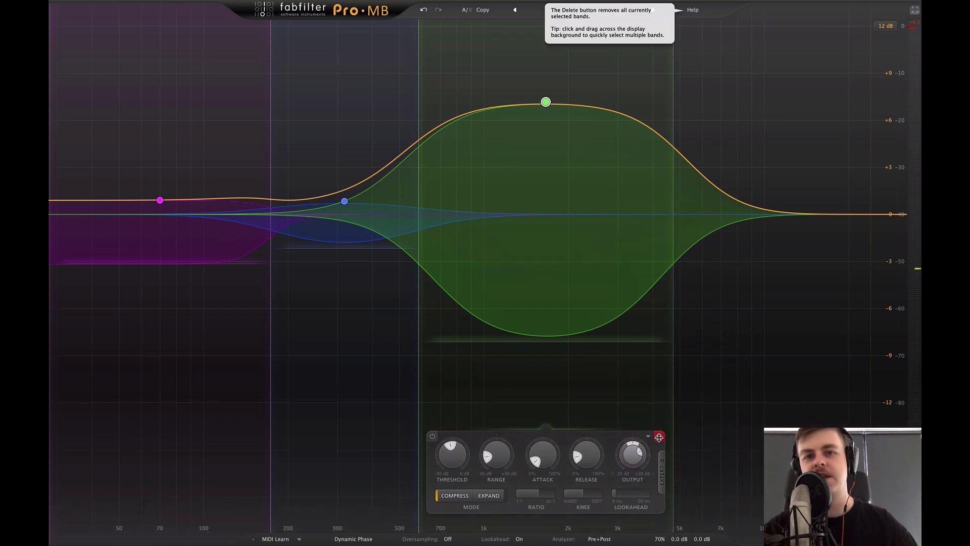
Delete the third band from Pro-MB, leave full screen and close the plug-in window.
click(659, 437)
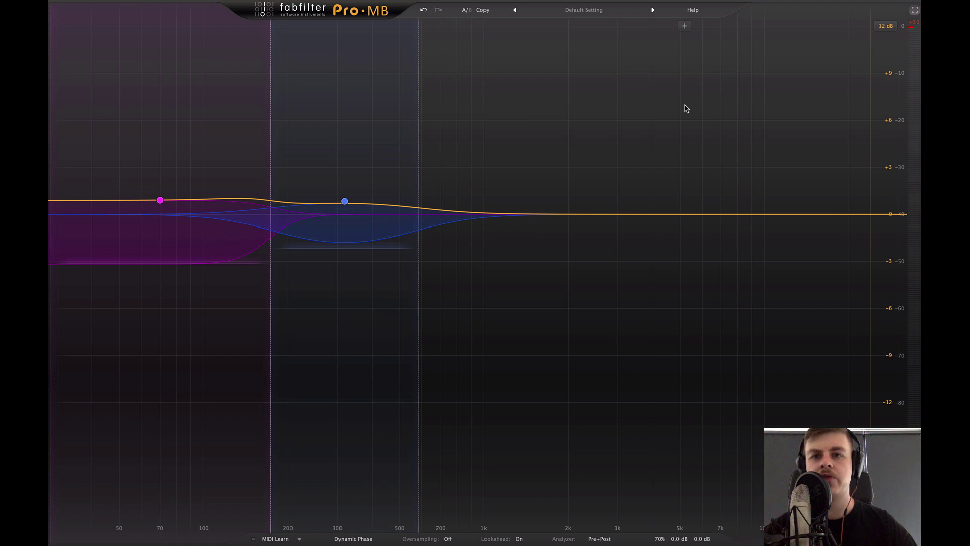
click(915, 10)
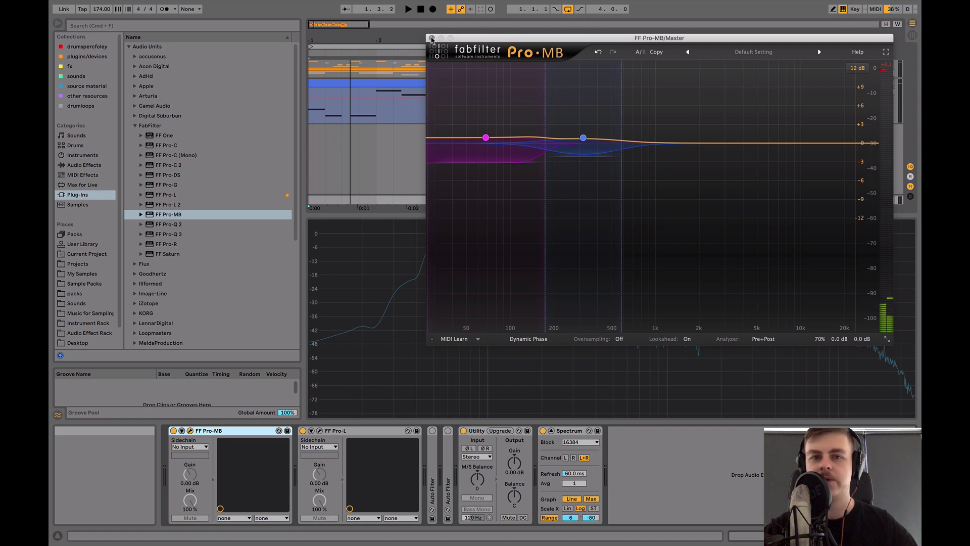
click(432, 38)
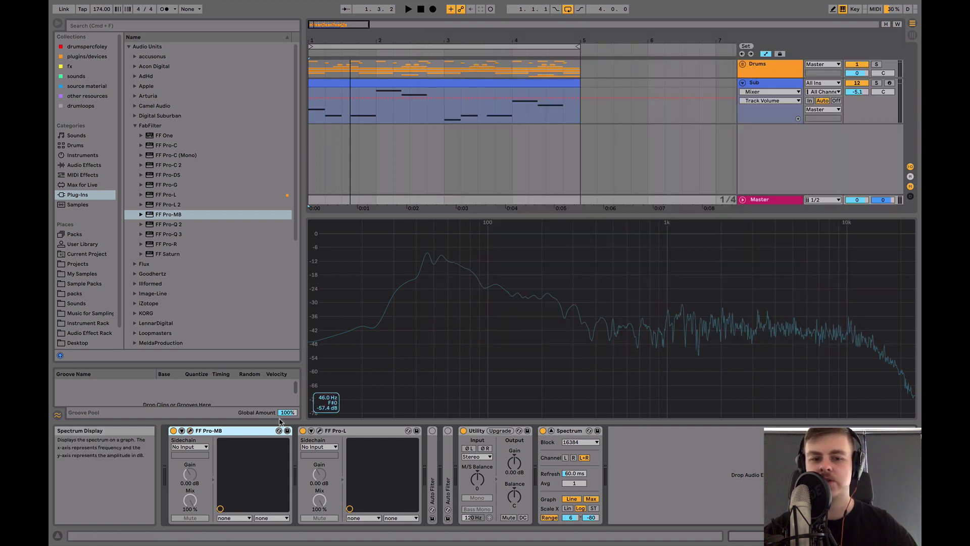
Find the Multiband Dynamics presets among the audio effects and insert OTT between Drum Buss and Pro-MB on the Drums track.
click(767, 83)
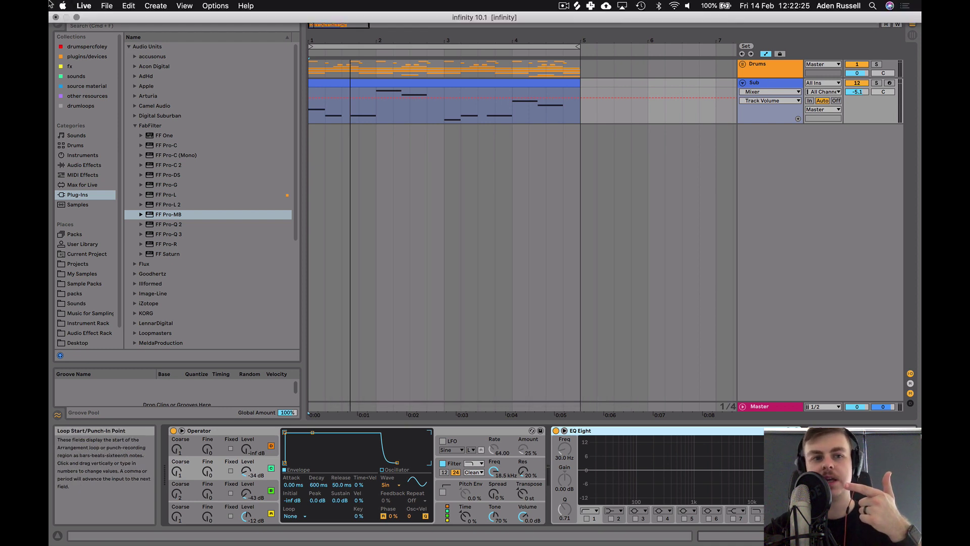
click(87, 167)
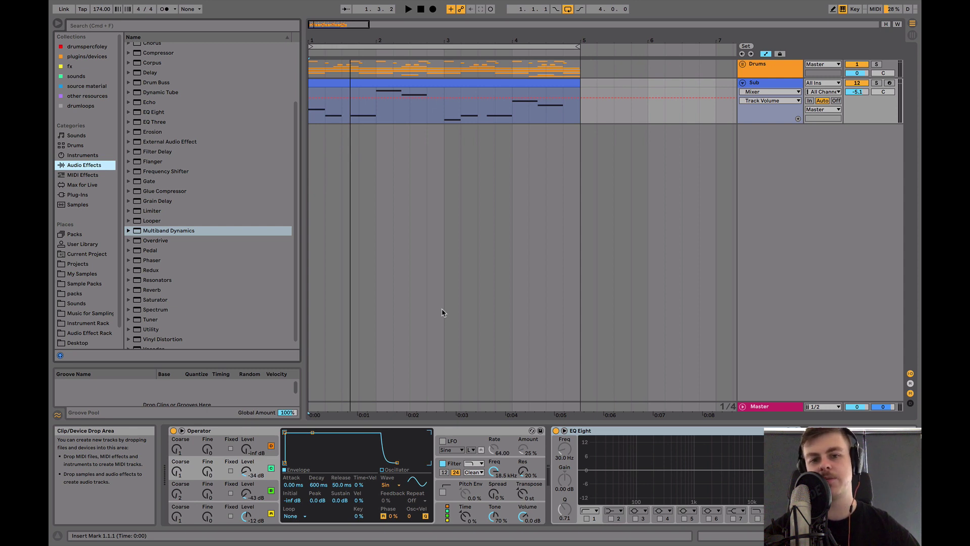
click(129, 231)
scroll(175, 275, down, 5)
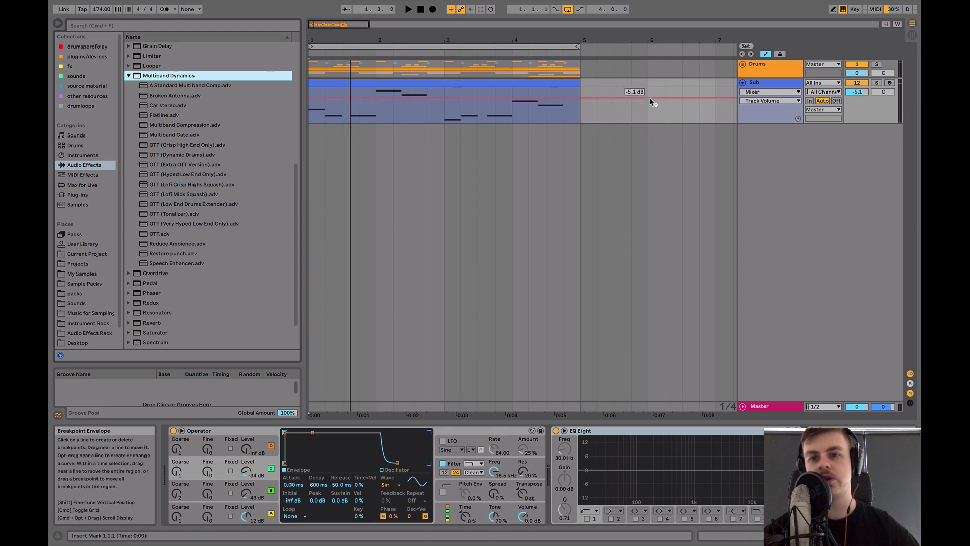
click(760, 64)
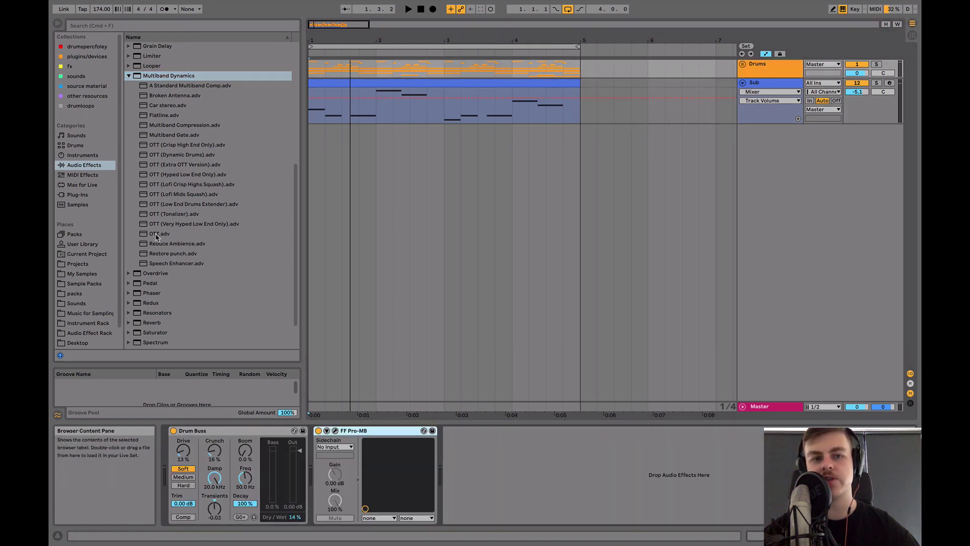
drag(160, 234, 319, 458)
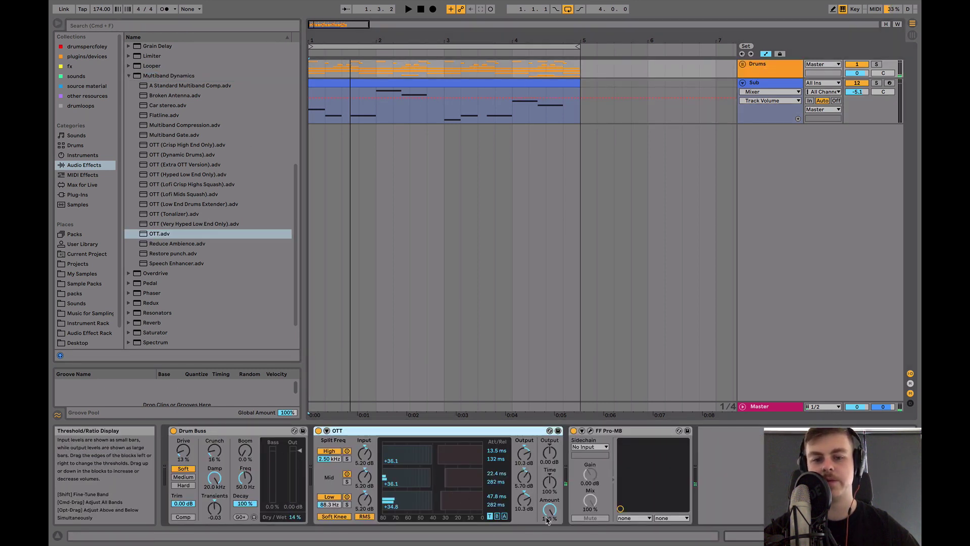
Start playback, lower OTT's Amount to 7.8%, and compare the drums with OTT off and on.
key(space)
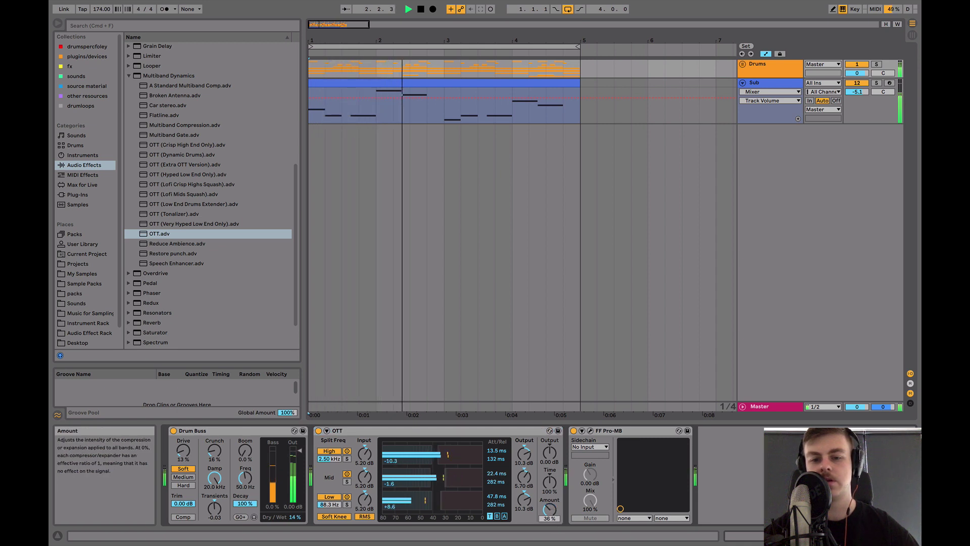
drag(550, 510, 549, 533)
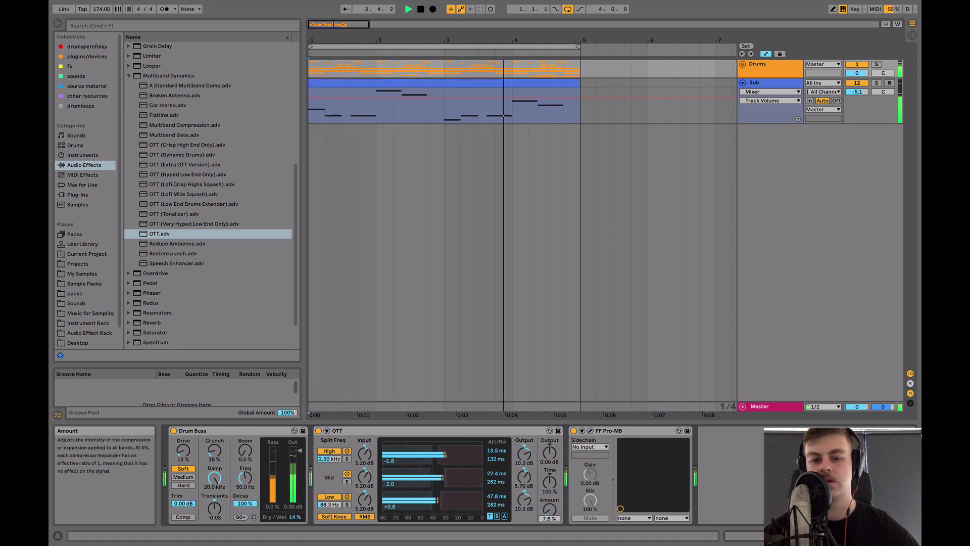
click(318, 431)
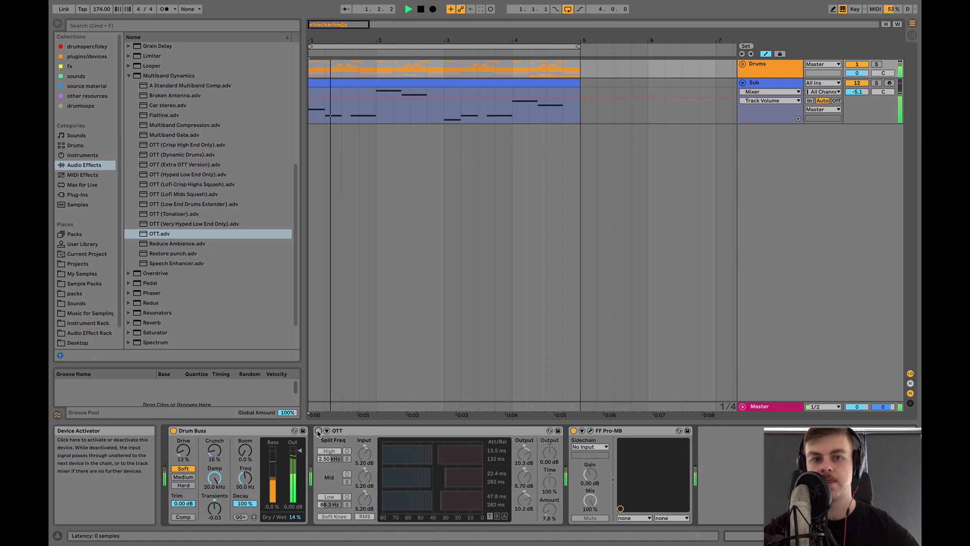
click(319, 431)
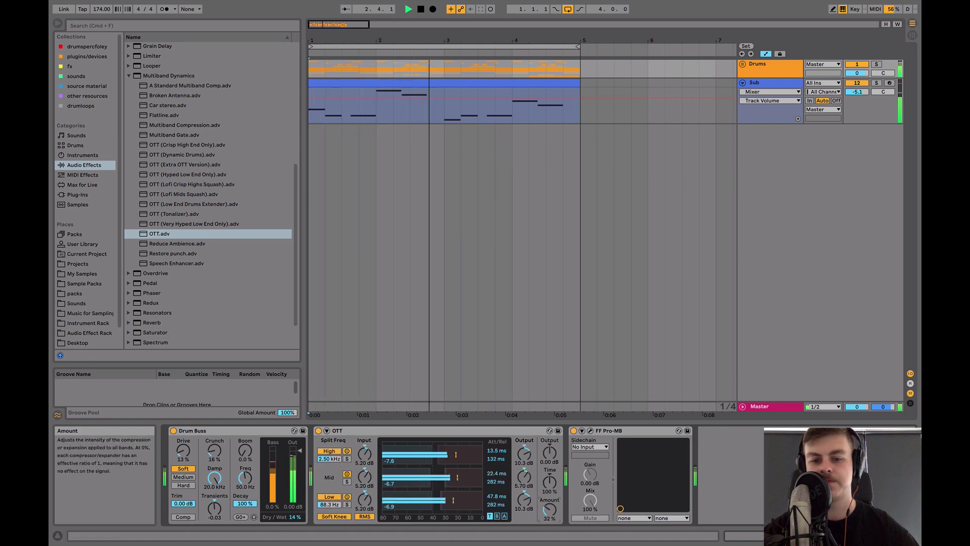
Try OTT's Amount at 52% on the drums, deactivate the device and lower its Amount.
key(super+z)
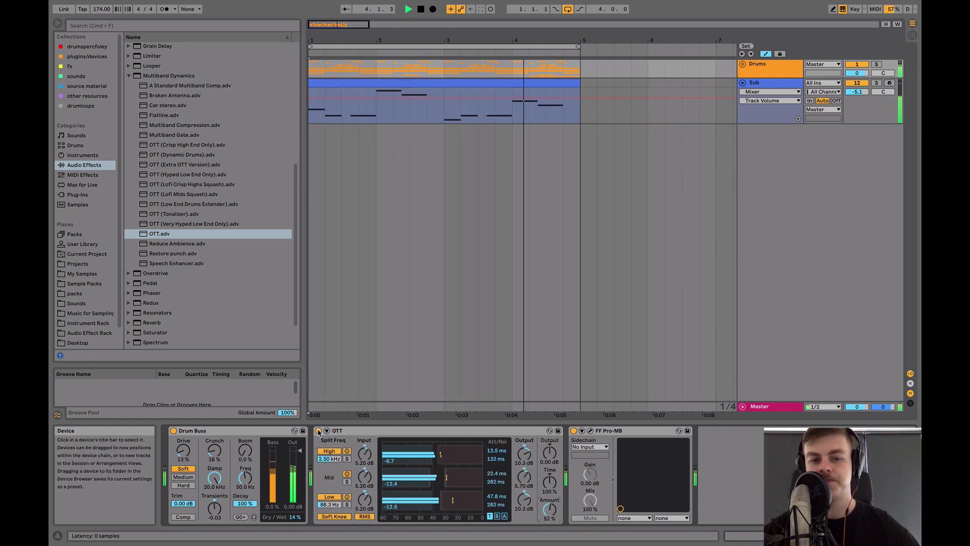
click(319, 431)
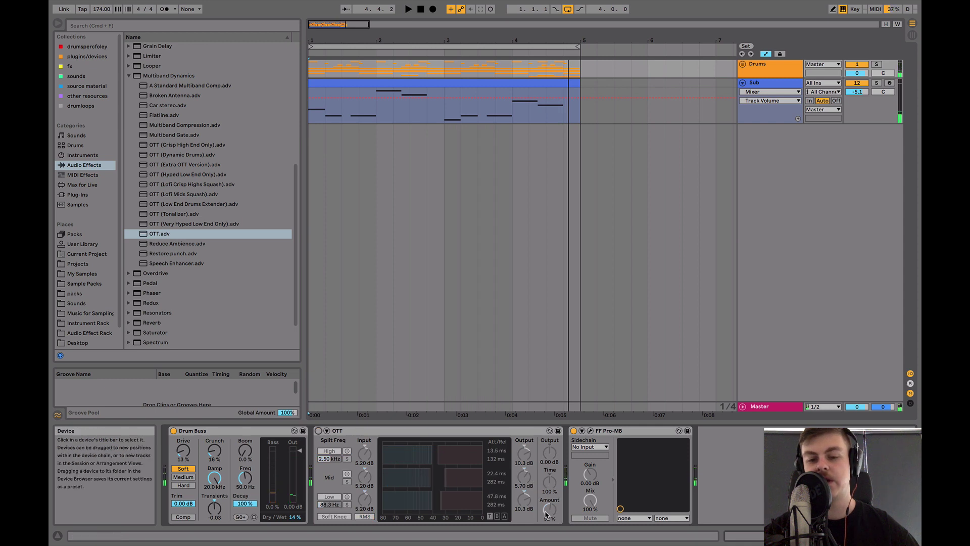
drag(550, 509, 551, 528)
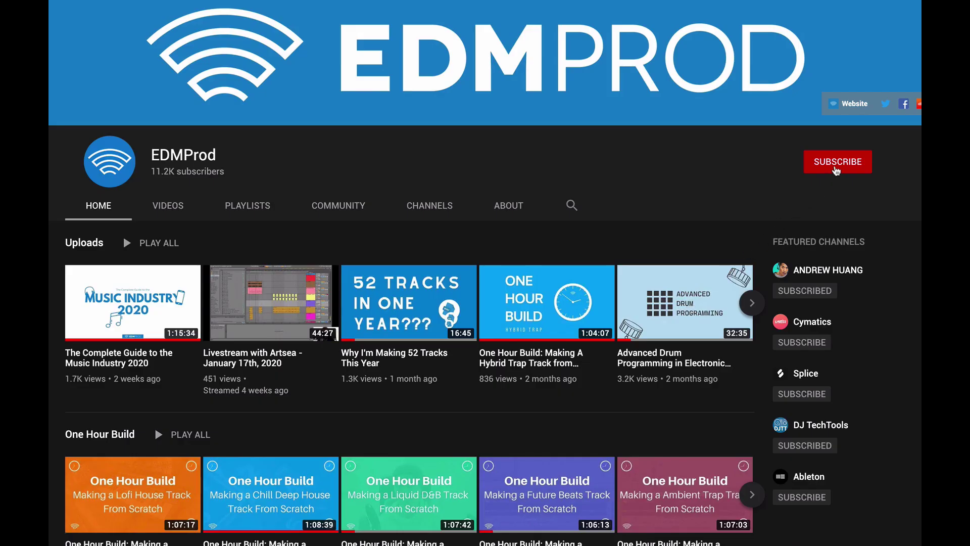
Subscribe to the EDMProd channel on YouTube.
click(834, 168)
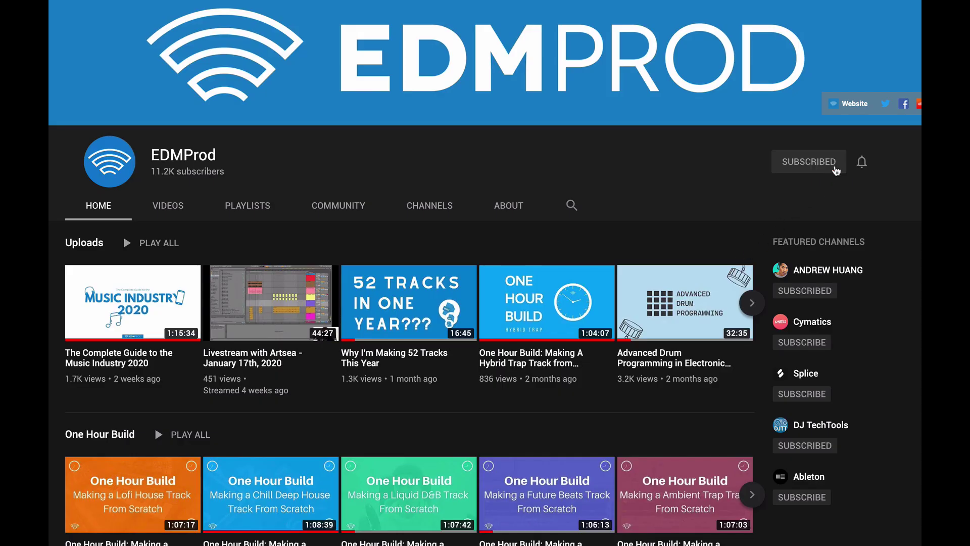